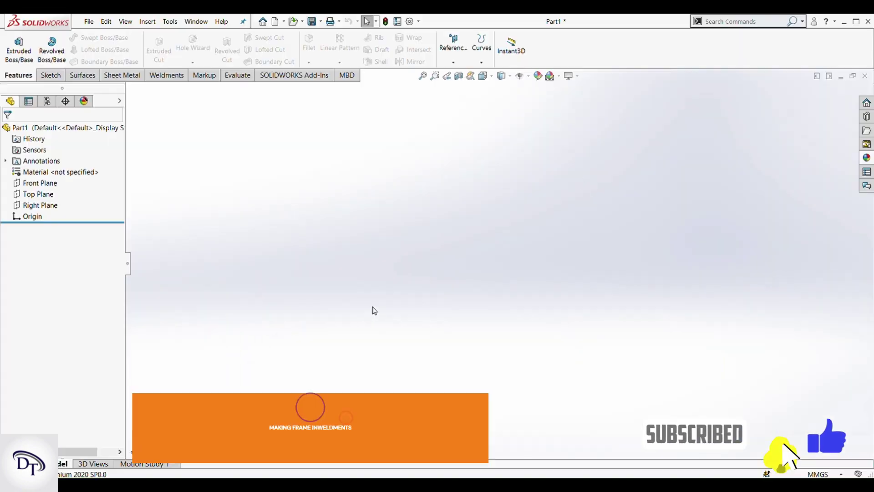
# Step: Sketch a centre rectangle on the Top Plane, centred on the origin
pyautogui.click(46, 194)
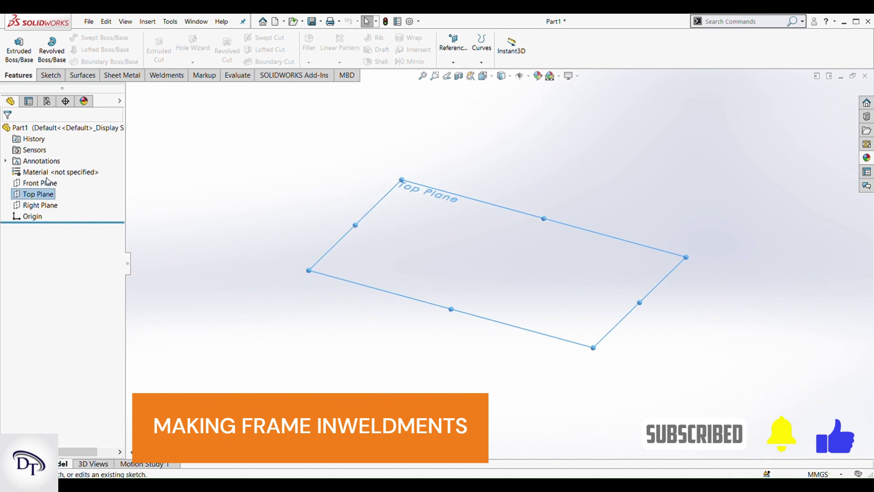
pyautogui.click(46, 181)
pyautogui.click(86, 50)
pyautogui.click(499, 264)
pyautogui.click(629, 183)
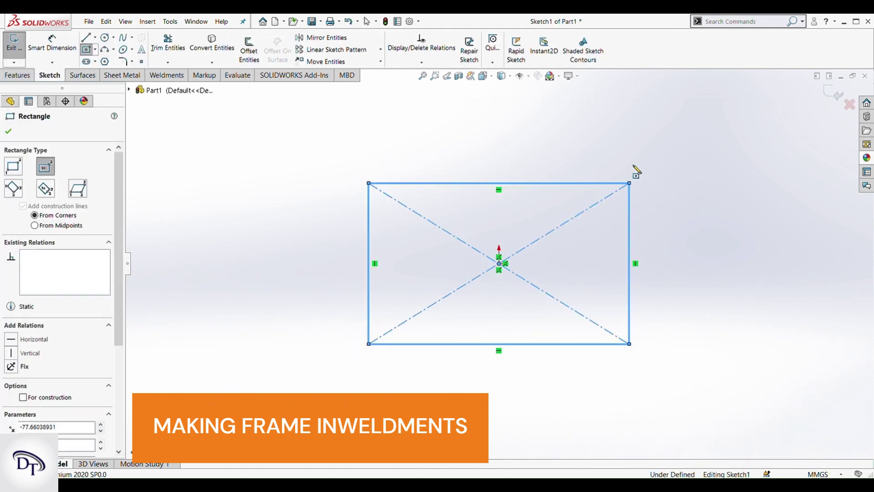
# Step: Dimension the rectangle to 1000 mm wide and 500 mm high
pyautogui.click(52, 43)
pyautogui.click(524, 183)
pyautogui.click(534, 147)
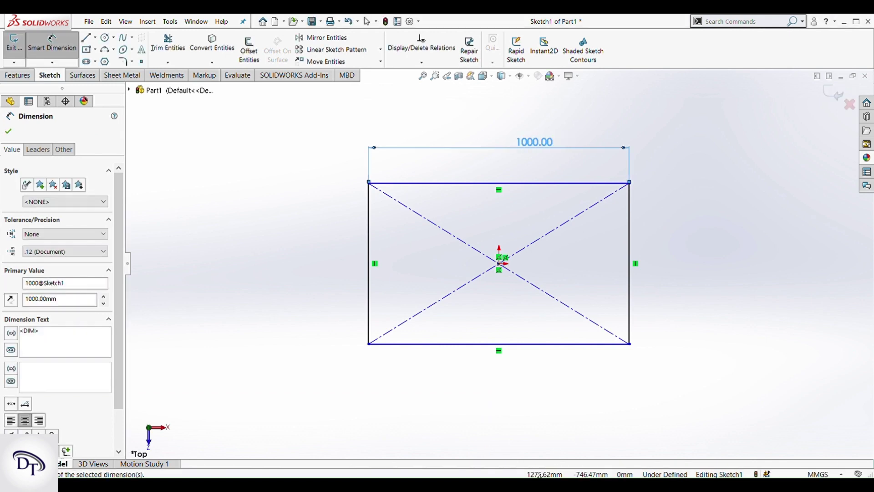
pyautogui.click(630, 224)
pyautogui.click(681, 218)
pyautogui.write('500')
pyautogui.press('Return')
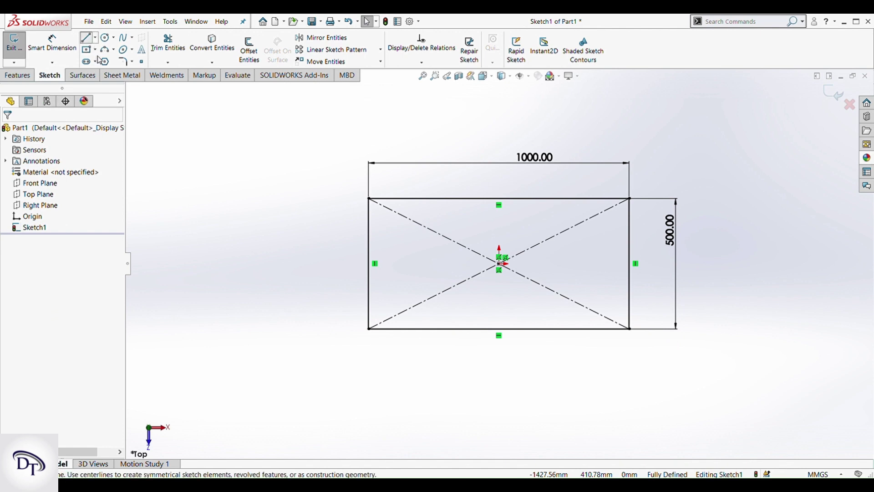
# Step: Draw a vertical centerline through the origin, joining the midpoints of the rectangle's two long edges
pyautogui.click(100, 61)
pyautogui.click(499, 198)
pyautogui.click(499, 328)
pyautogui.press('Escape')
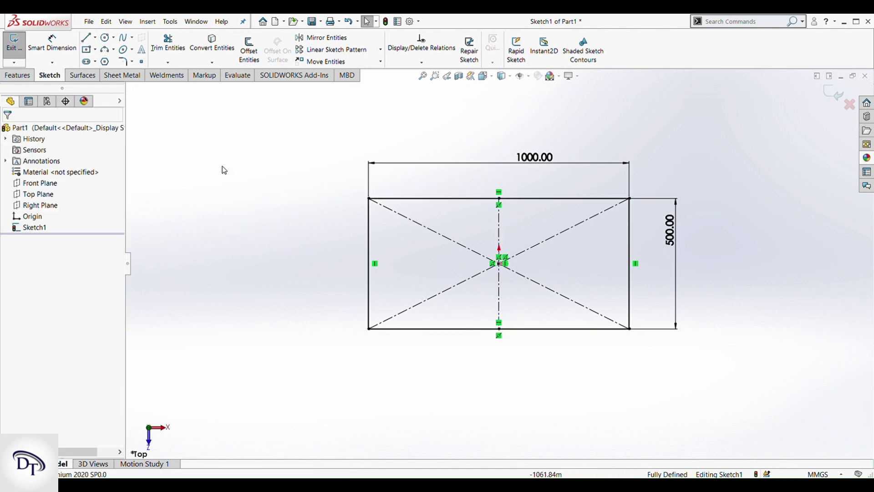
# Step: Offset the vertical centerline by 250 mm in both directions as solid lines and finish the sketch
pyautogui.click(250, 50)
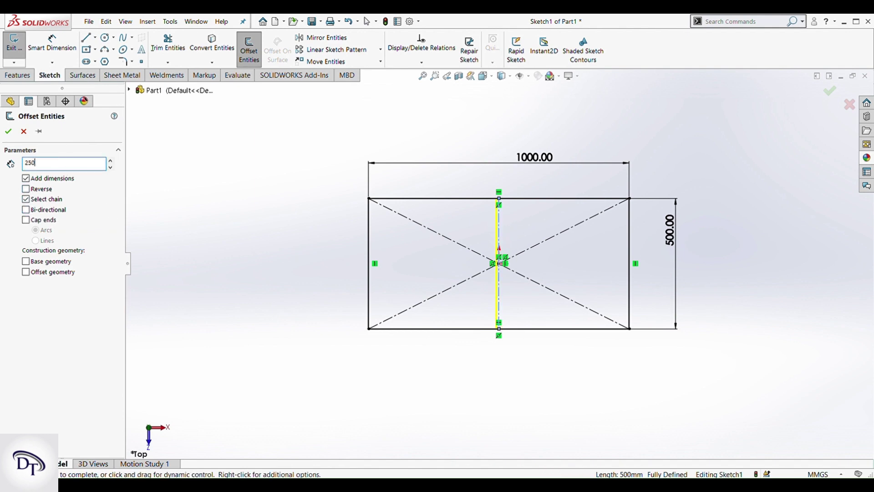
pyautogui.click(8, 131)
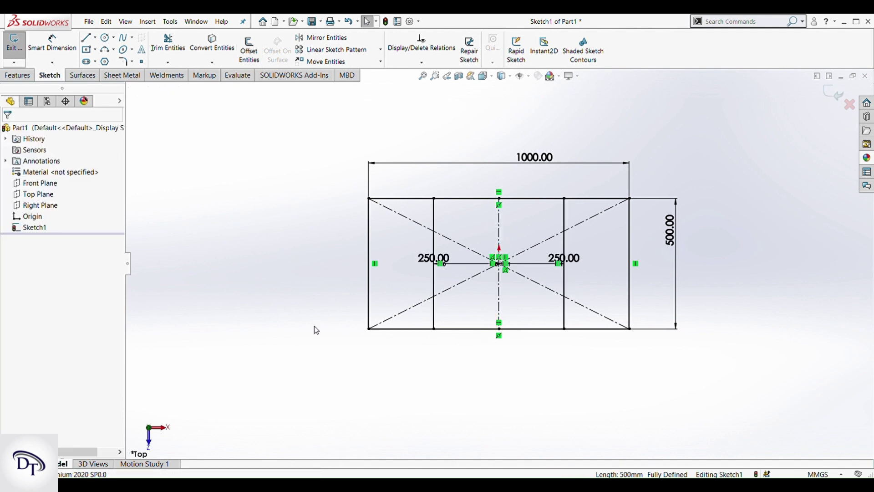
pyautogui.click(833, 93)
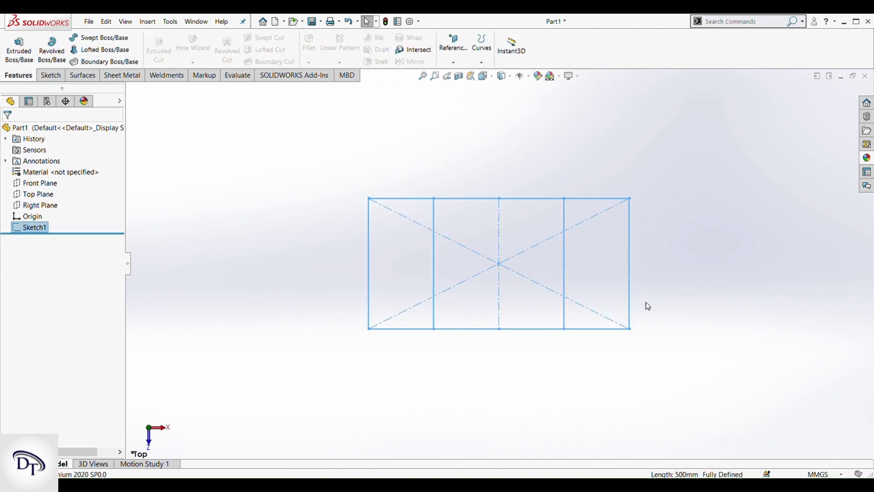
pyautogui.moveTo(649, 306)
pyautogui.mouseDown(button='middle')
pyautogui.moveTo(642, 217)
pyautogui.moveTo(537, 295)
pyautogui.moveTo(455, 255)
pyautogui.mouseUp(button='middle')
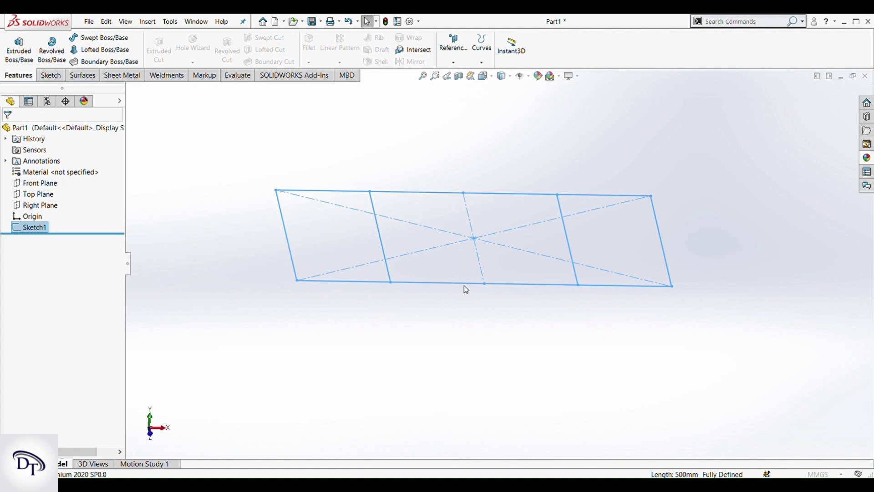
pyautogui.moveTo(463, 285); pyautogui.dragTo(460, 231, button='middle')
pyautogui.click(456, 240)
pyautogui.scroll(5, 379, 250)
pyautogui.moveTo(376, 253); pyautogui.dragTo(383, 320, button='middle')
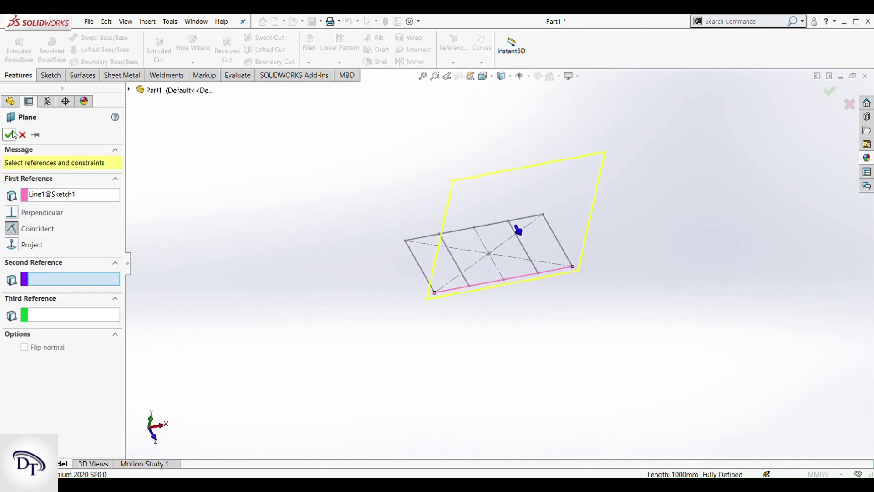
pyautogui.click(129, 90)
pyautogui.click(23, 134)
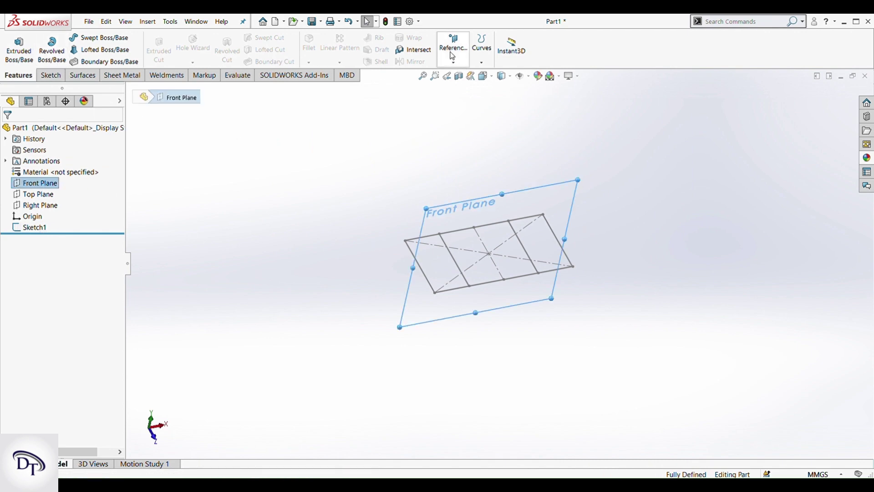
# Step: Create a reference plane parallel to the Front Plane through the rectangle's front long edge
pyautogui.moveTo(491, 258); pyautogui.dragTo(458, 234, button='middle')
pyautogui.click(479, 309)
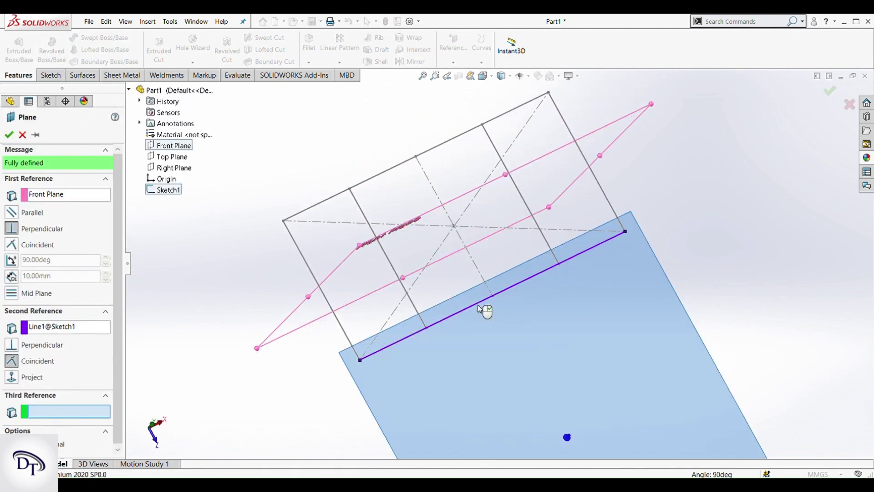
pyautogui.click(11, 212)
pyautogui.click(10, 135)
# Step: Sketch on the new plane and draw a vertical line about 883 mm long up from the base rectangle's left corner
pyautogui.click(51, 76)
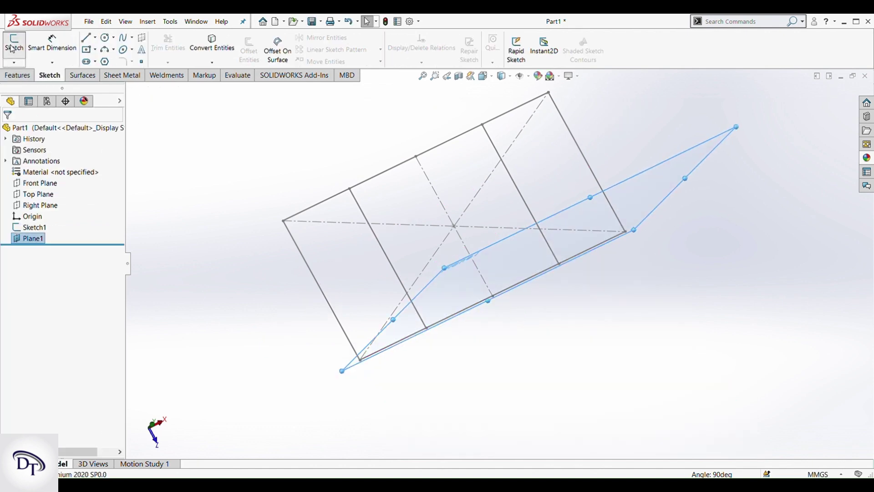
pyautogui.click(14, 44)
pyautogui.press('space')
pyautogui.click(380, 299)
pyautogui.press('l')
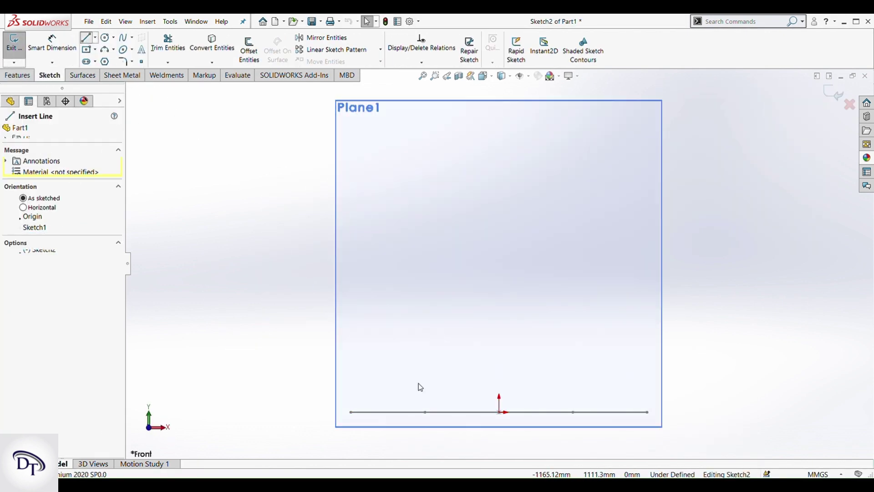
pyautogui.click(351, 413)
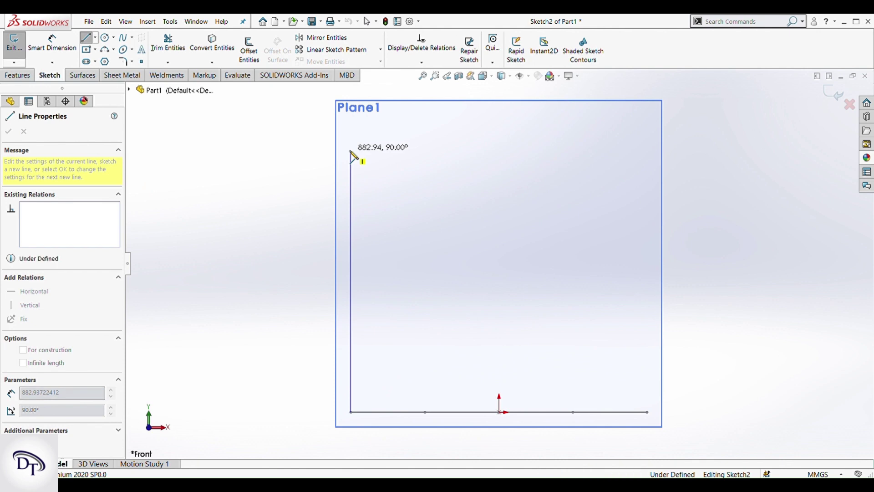
pyautogui.click(351, 151)
pyautogui.press('Escape')
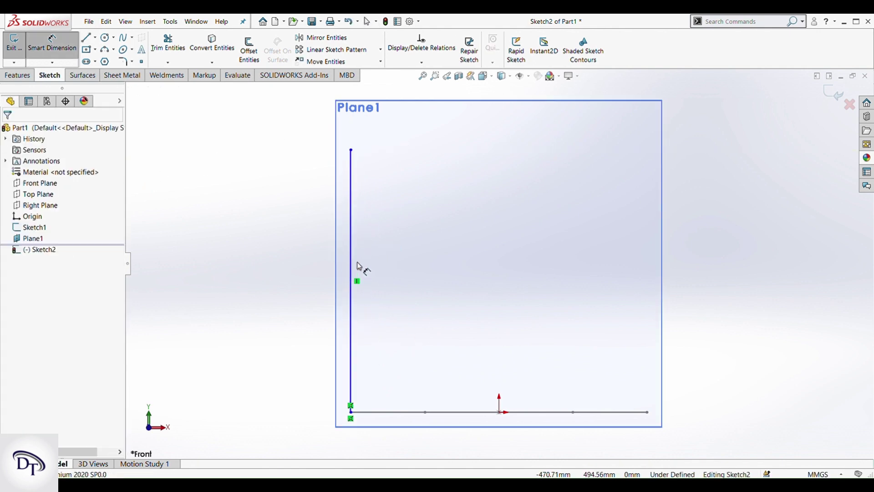
# Step: Dimension the vertical line to 1000 mm
pyautogui.click(352, 267)
pyautogui.click(298, 261)
pyautogui.write('1000')
pyautogui.press('Return')
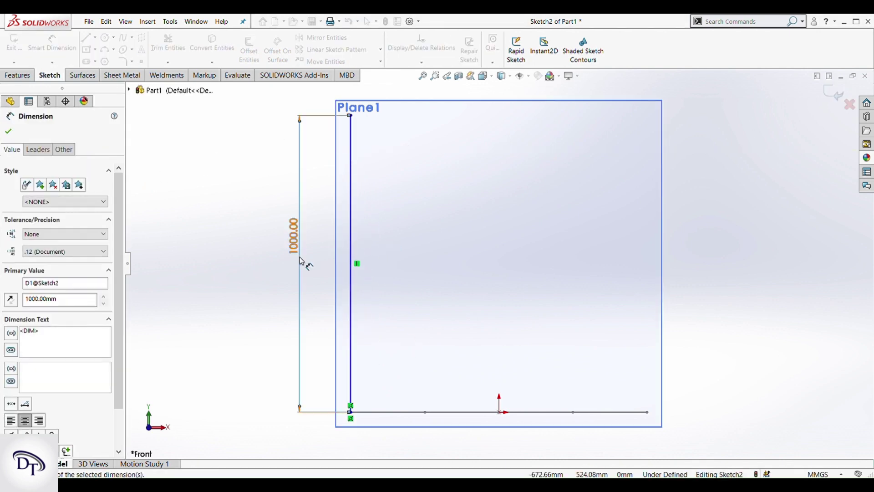
pyautogui.press('Escape')
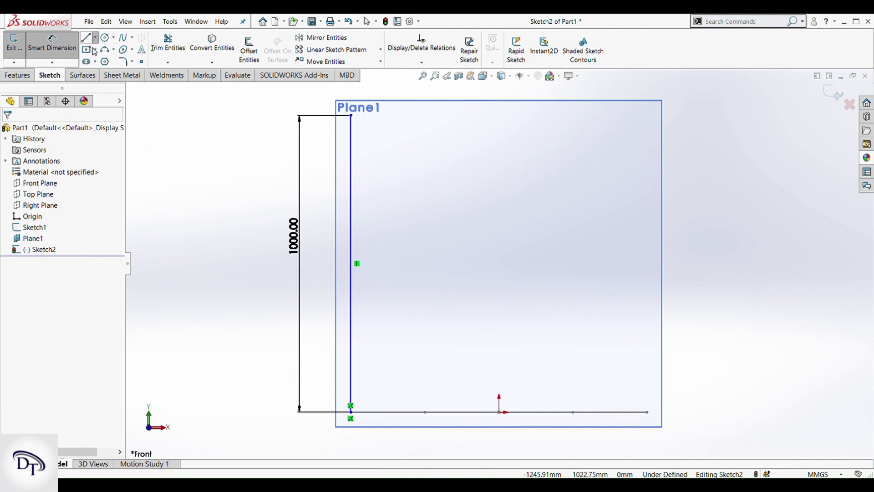
# Step: Draw a second vertical line up from the base's right corner and make it equal in length to the first upright
pyautogui.click(87, 37)
pyautogui.click(647, 412)
pyautogui.click(646, 123)
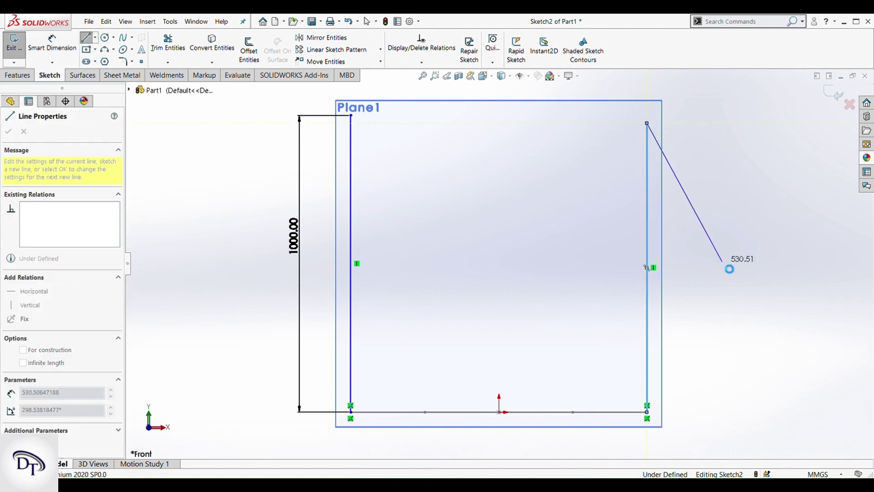
pyautogui.press('Escape')
pyautogui.click(356, 230)
pyautogui.click(353, 237)
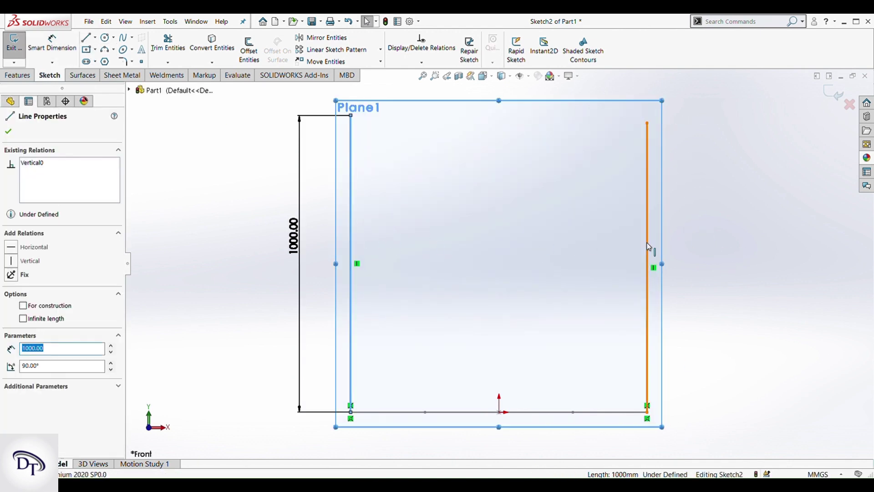
pyautogui.keyDown('ctrl'); pyautogui.click(647, 249); pyautogui.keyUp('ctrl')
pyautogui.click(203, 283)
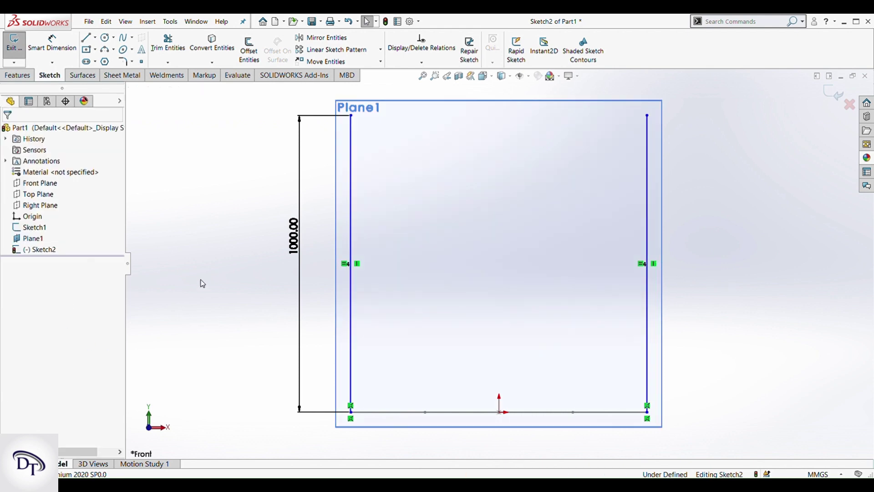
# Step: Draw a horizontal line joining the midpoints of the two uprights
pyautogui.click(90, 42)
pyautogui.click(355, 263)
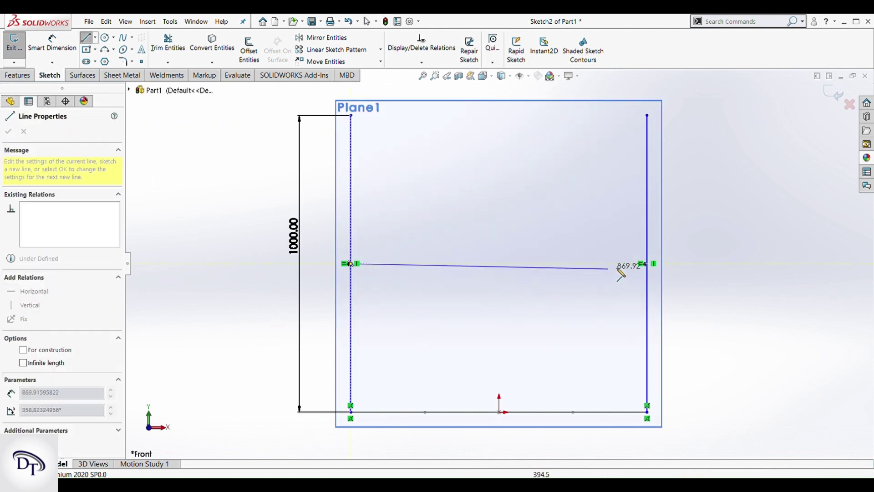
pyautogui.click(647, 264)
pyautogui.press('Escape')
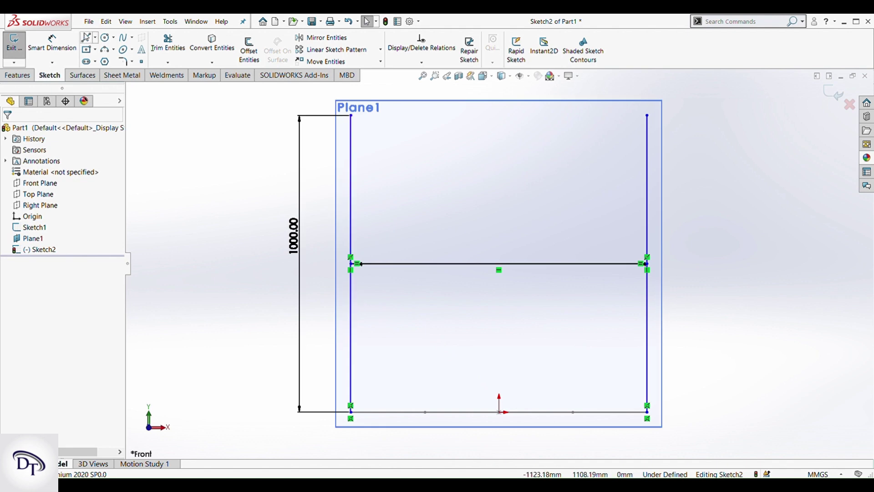
# Step: Draw a vertical line from the base's left inner crossbar point up to the horizontal line
pyautogui.press('l')
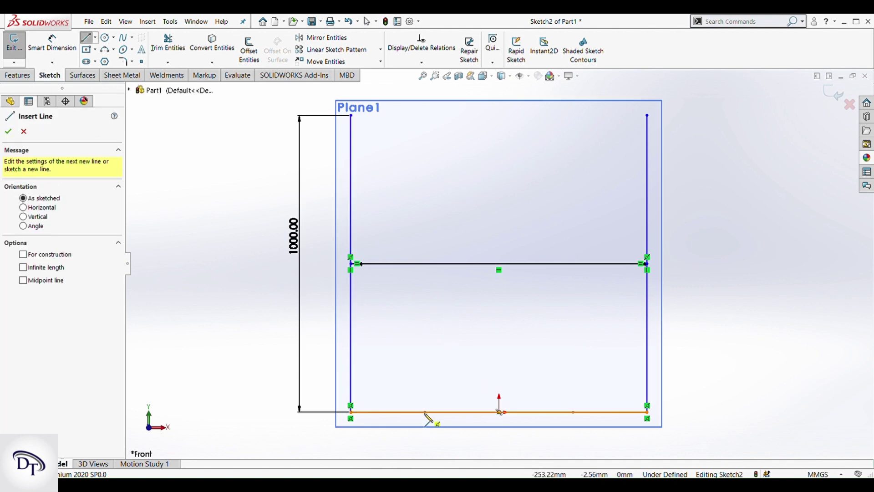
pyautogui.click(425, 412)
pyautogui.click(426, 263)
pyautogui.press('Escape')
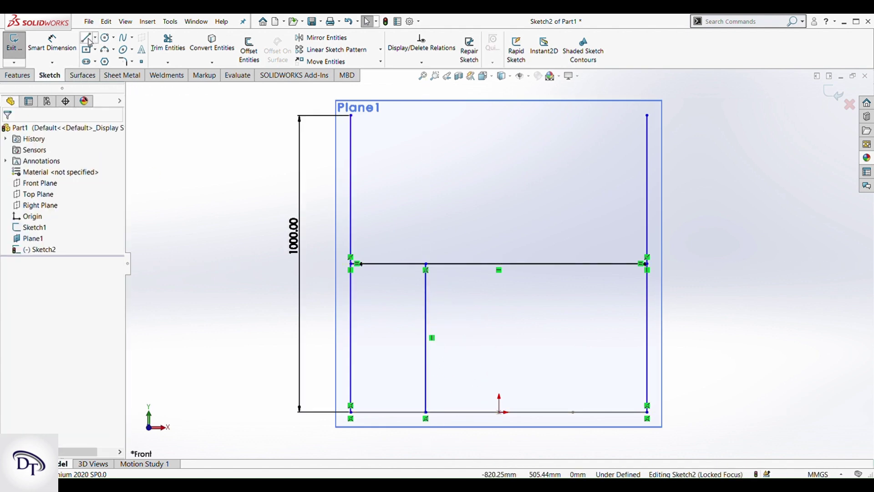
pyautogui.click(88, 39)
pyautogui.click(574, 412)
pyautogui.click(573, 264)
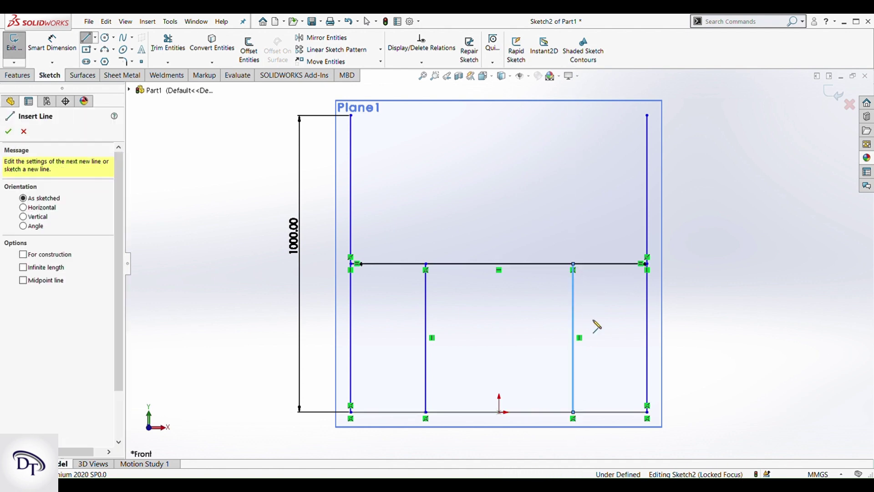
pyautogui.hotkey('ctrl', 'z')
pyautogui.press('Escape')
# Step: Draw a vertical line from the base's right inner crossbar point up to the horizontal line and finish the sketch
pyautogui.click(88, 39)
pyautogui.click(573, 412)
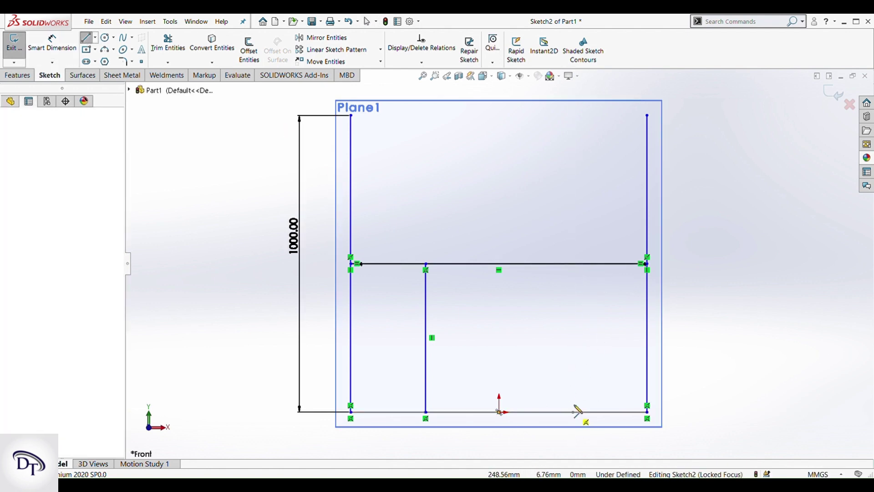
pyautogui.click(573, 263)
pyautogui.press('Escape')
pyautogui.moveTo(601, 341)
pyautogui.mouseDown(button='middle')
pyautogui.moveTo(425, 355)
pyautogui.moveTo(793, 209)
pyautogui.mouseUp(button='middle')
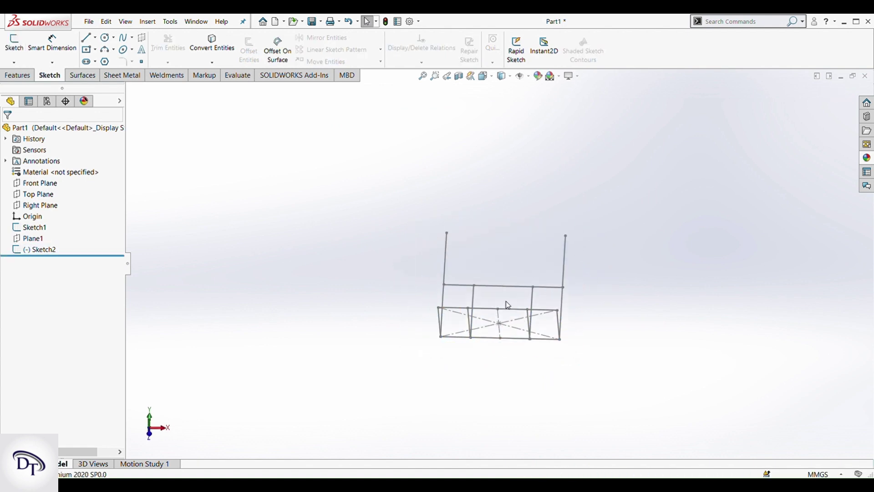
# Step: Create a reference plane parallel to the Front Plane through the base rectangle's rear long edge
pyautogui.moveTo(501, 305)
pyautogui.mouseDown(button='middle')
pyautogui.moveTo(515, 284)
pyautogui.moveTo(517, 304)
pyautogui.mouseUp(button='middle')
pyautogui.scroll(1, 478, 262)
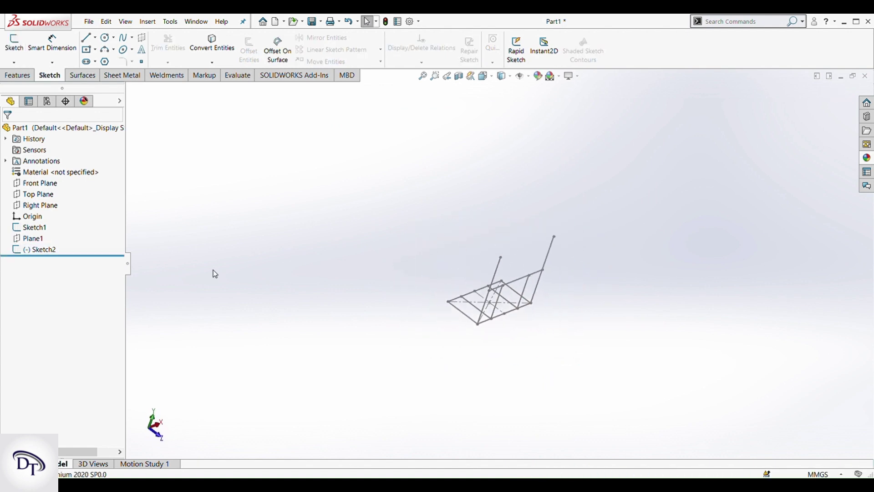
pyautogui.click(17, 75)
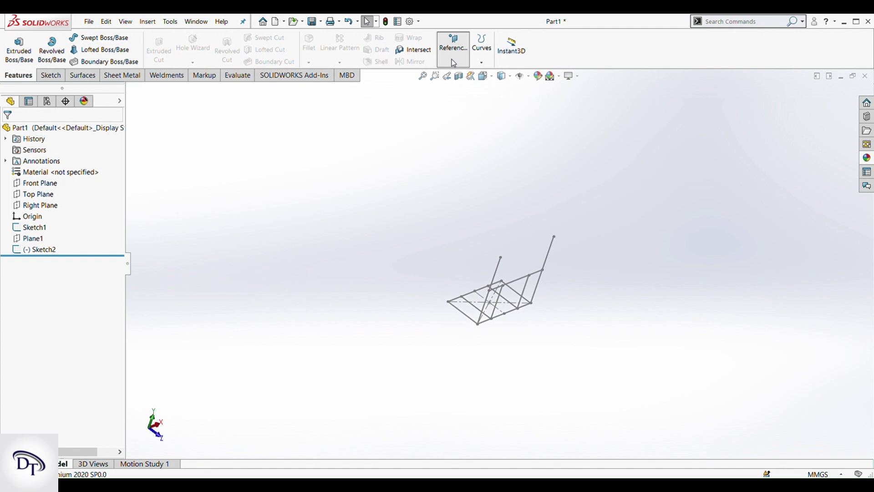
pyautogui.click(26, 186)
pyautogui.click(457, 75)
pyautogui.moveTo(460, 264)
pyautogui.mouseDown(button='middle')
pyautogui.moveTo(459, 306)
pyautogui.moveTo(471, 333)
pyautogui.mouseUp(button='middle')
pyautogui.scroll(-6, 497, 279)
pyautogui.click(497, 279)
pyautogui.scroll(5, 498, 280)
pyautogui.moveTo(502, 279)
pyautogui.mouseDown(button='middle')
pyautogui.moveTo(551, 173)
pyautogui.moveTo(448, 182)
pyautogui.mouseUp(button='middle')
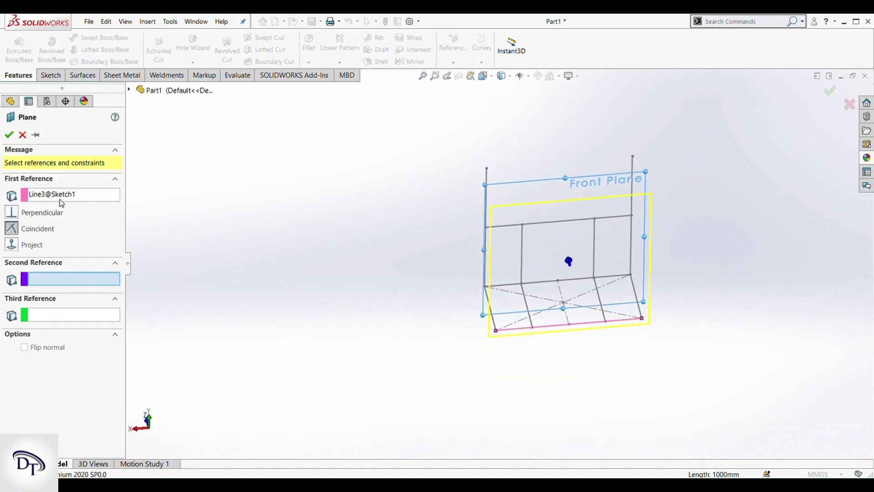
pyautogui.click(63, 197)
pyautogui.press('Delete')
pyautogui.click(129, 89)
pyautogui.click(173, 146)
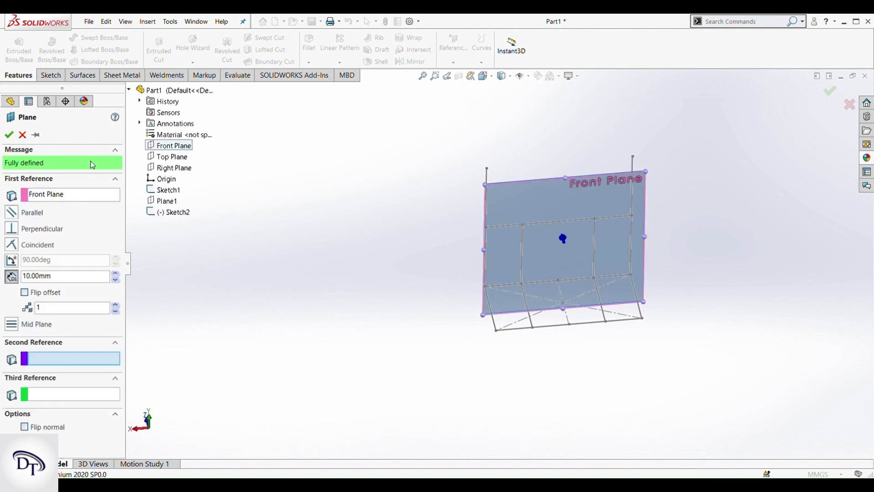
pyautogui.click(587, 322)
pyautogui.moveTo(423, 247); pyautogui.dragTo(501, 260, button='middle')
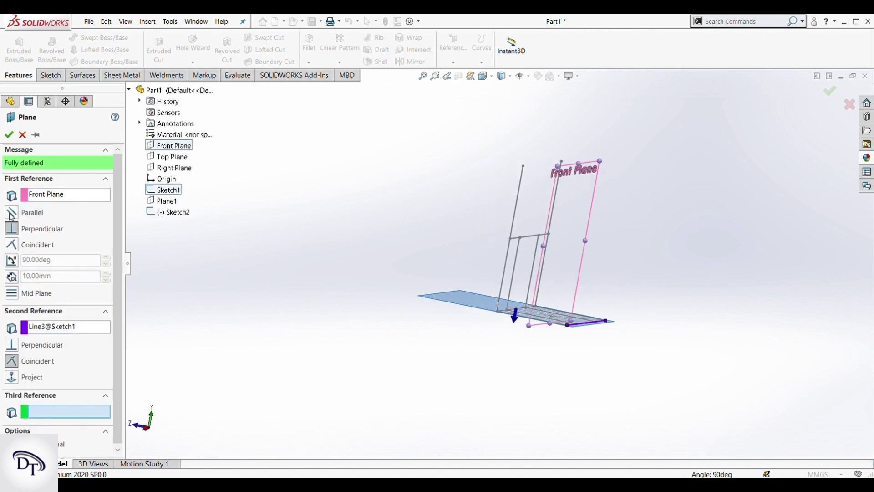
pyautogui.click(10, 212)
pyautogui.click(9, 135)
# Step: Sketch on the new rear plane by converting the front sketch's two uprights, horizontal line and two inner verticals, and finish the sketch
pyautogui.click(50, 75)
pyautogui.click(15, 44)
pyautogui.hotkey('ctrl', 'space')
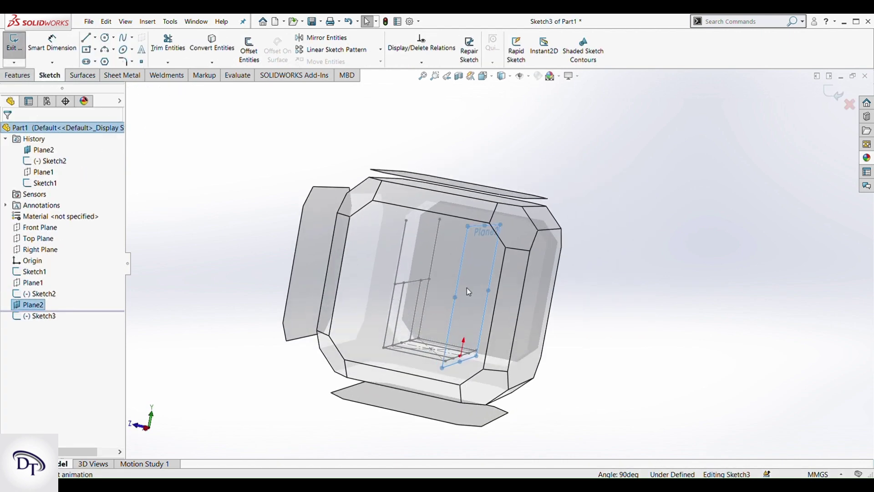
pyautogui.click(467, 290)
pyautogui.click(212, 45)
pyautogui.click(350, 182)
pyautogui.click(385, 263)
pyautogui.click(425, 314)
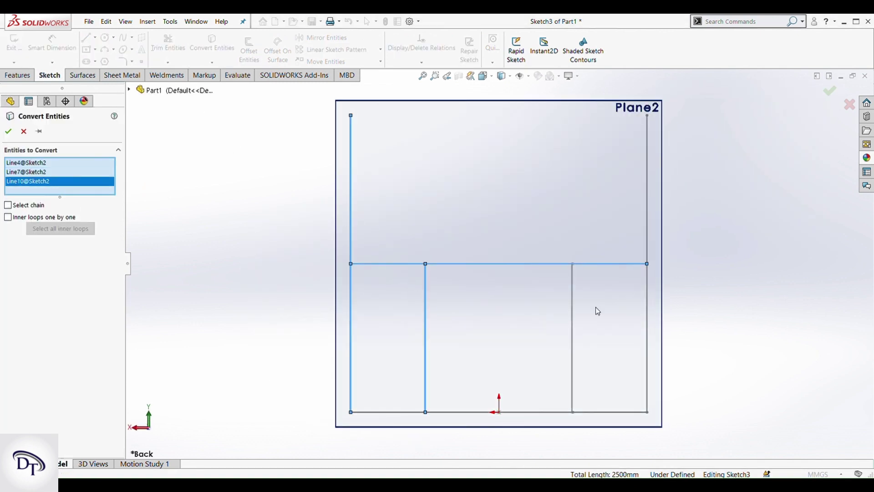
pyautogui.click(572, 319)
pyautogui.click(647, 222)
pyautogui.click(830, 91)
pyautogui.click(829, 92)
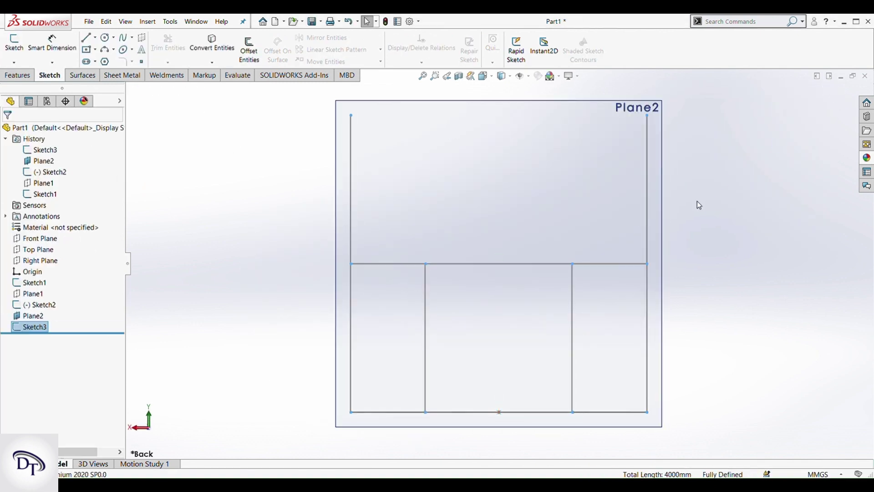
# Step: Start another reference plane, try an upright's top endpoint as its first reference, and clear that selection
pyautogui.scroll(4, 674, 218)
pyautogui.moveTo(595, 268); pyautogui.dragTo(593, 323, button='middle')
pyautogui.moveTo(533, 217)
pyautogui.mouseDown(button='middle')
pyautogui.moveTo(523, 308)
pyautogui.moveTo(528, 264)
pyautogui.mouseUp(button='middle')
pyautogui.scroll(2, 528, 264)
pyautogui.click(36, 261)
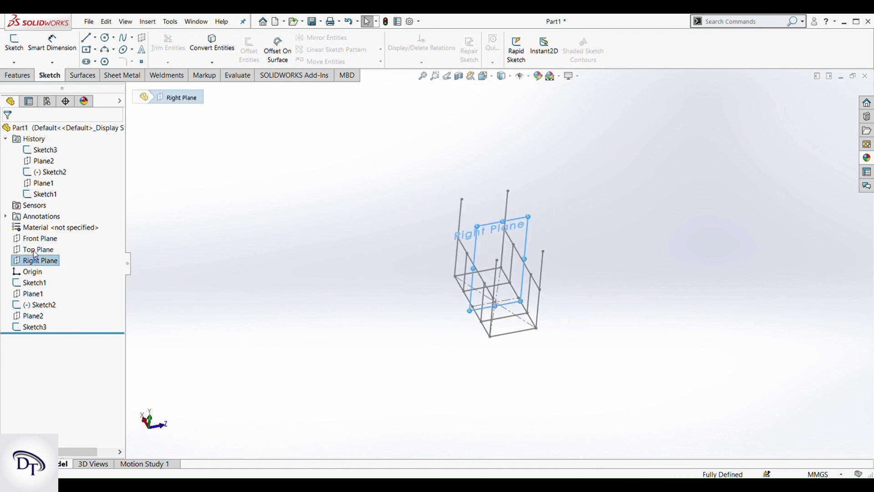
pyautogui.click(33, 249)
pyautogui.click(459, 75)
pyautogui.scroll(-6, 553, 253)
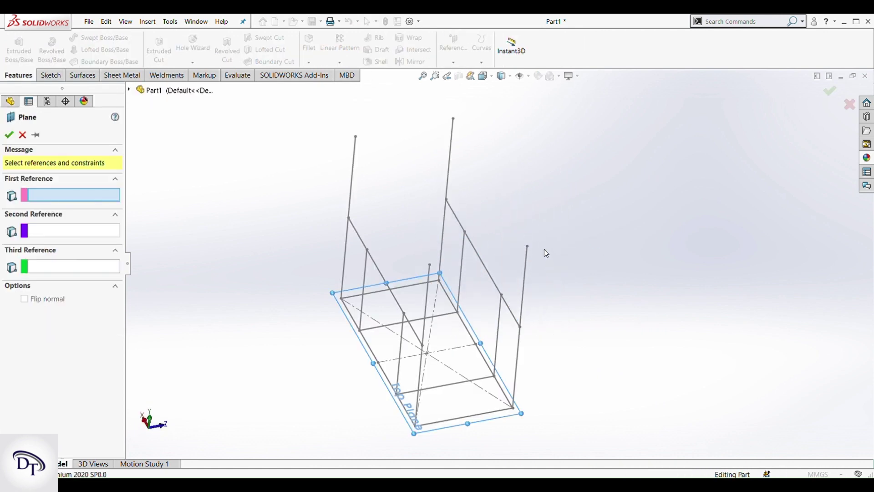
pyautogui.click(515, 247)
pyautogui.scroll(3, 526, 241)
pyautogui.moveTo(526, 241); pyautogui.dragTo(459, 319, button='middle')
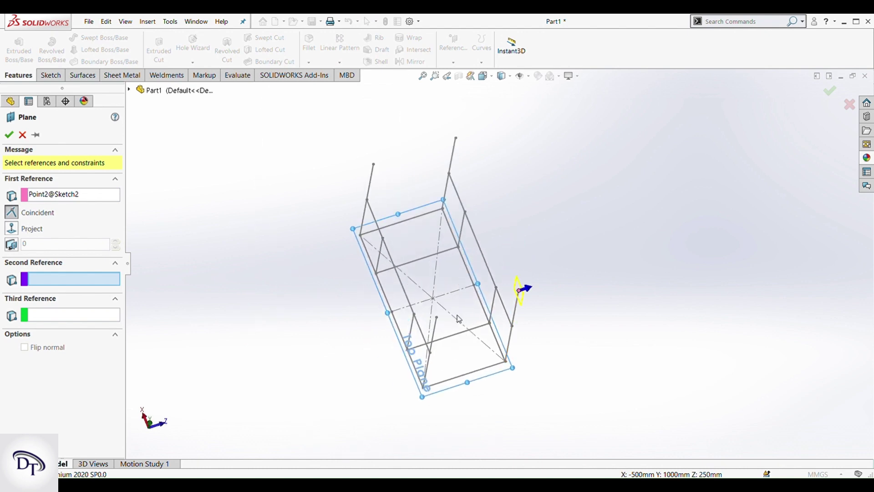
pyautogui.click(70, 196)
pyautogui.press('Delete')
# Step: Create a reference plane offset 1000 mm above the Top Plane
pyautogui.click(129, 90)
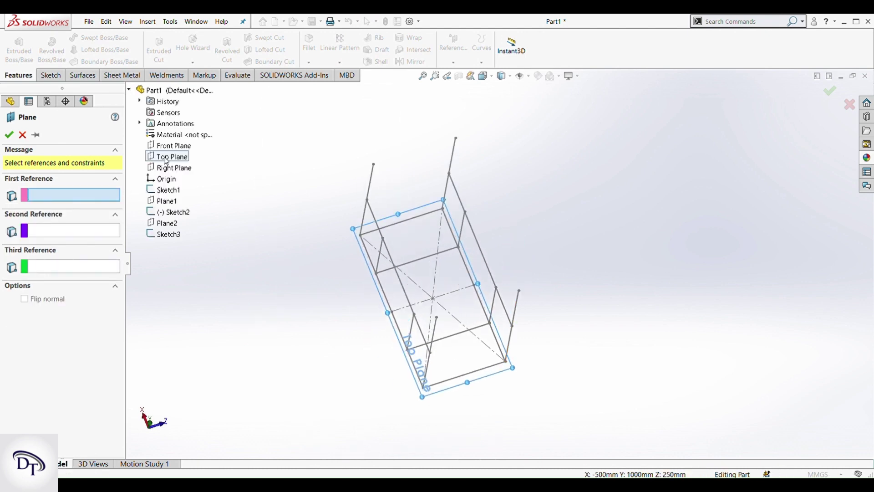
pyautogui.click(167, 156)
pyautogui.moveTo(519, 291); pyautogui.dragTo(519, 325, button='middle')
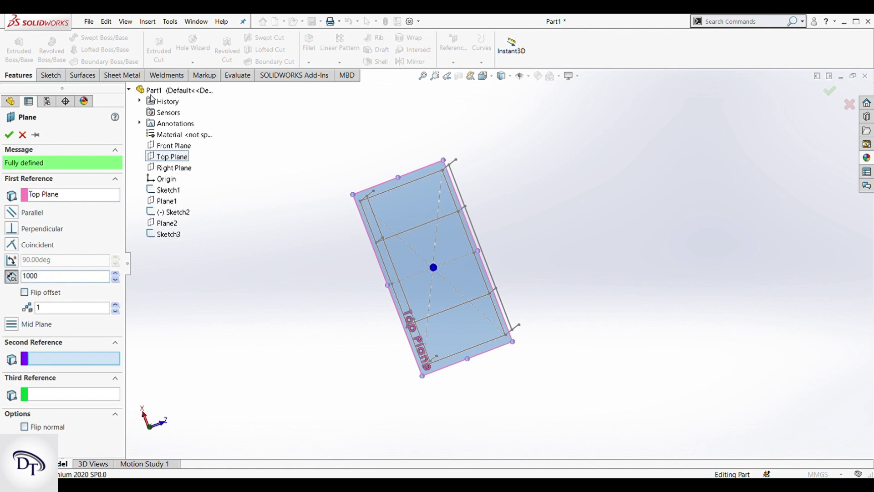
pyautogui.click(129, 90)
pyautogui.moveTo(392, 264); pyautogui.dragTo(380, 182, button='middle')
pyautogui.click(71, 130)
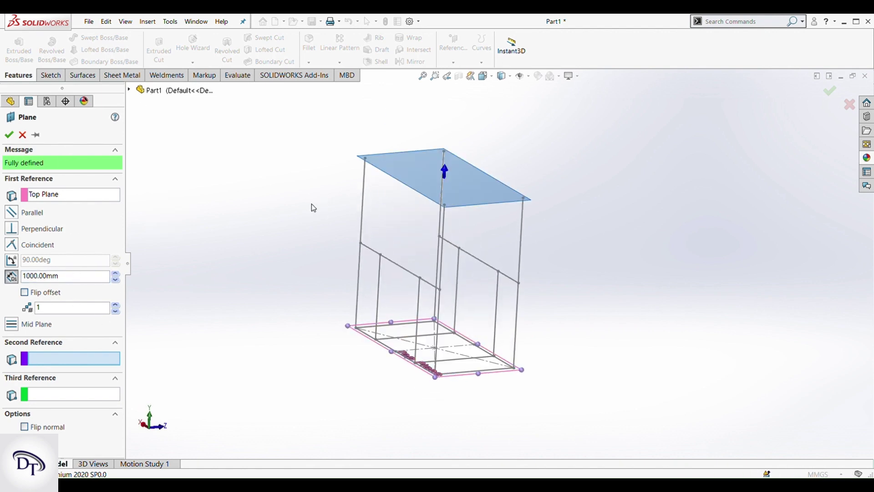
pyautogui.click(9, 135)
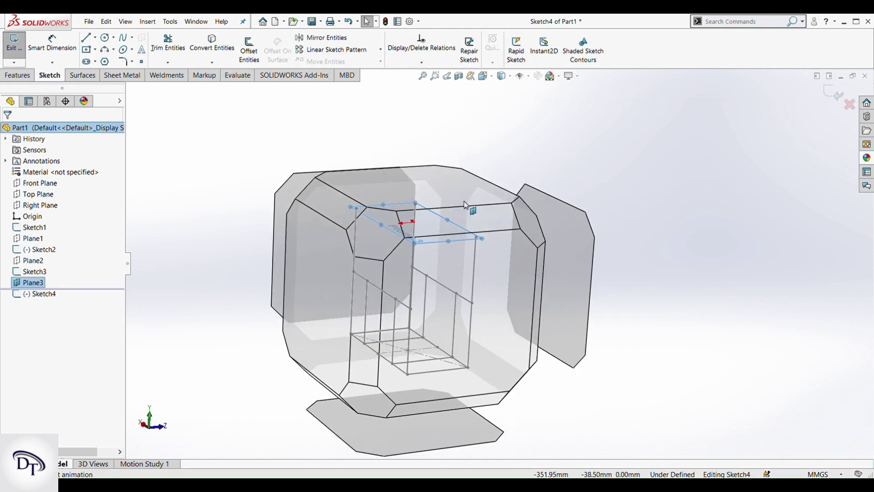
# Step: Sketch a center rectangle on the upper offset plane, from the origin to the base rectangle's corner
pyautogui.click(89, 49)
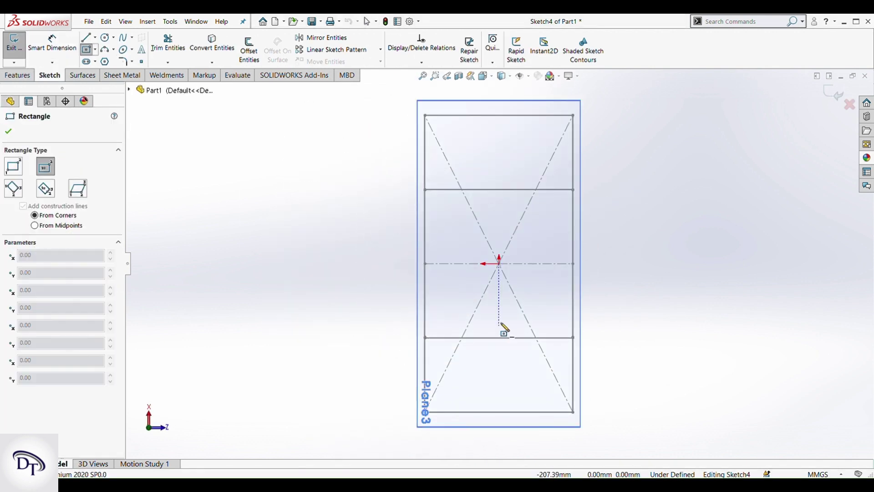
pyautogui.click(499, 264)
pyautogui.click(573, 116)
pyautogui.click(12, 135)
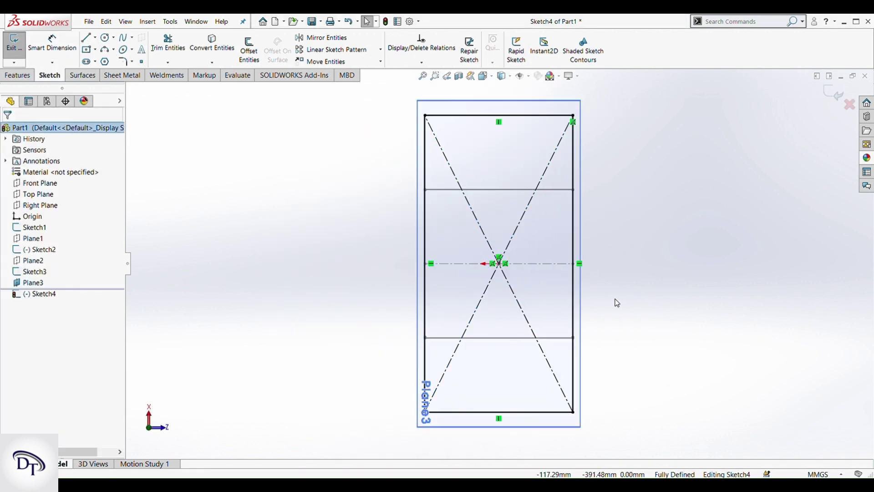
pyautogui.moveTo(616, 300)
pyautogui.mouseDown(button='middle')
pyautogui.moveTo(585, 248)
pyautogui.moveTo(616, 248)
pyautogui.moveTo(611, 284)
pyautogui.mouseUp(button='middle')
pyautogui.press('space')
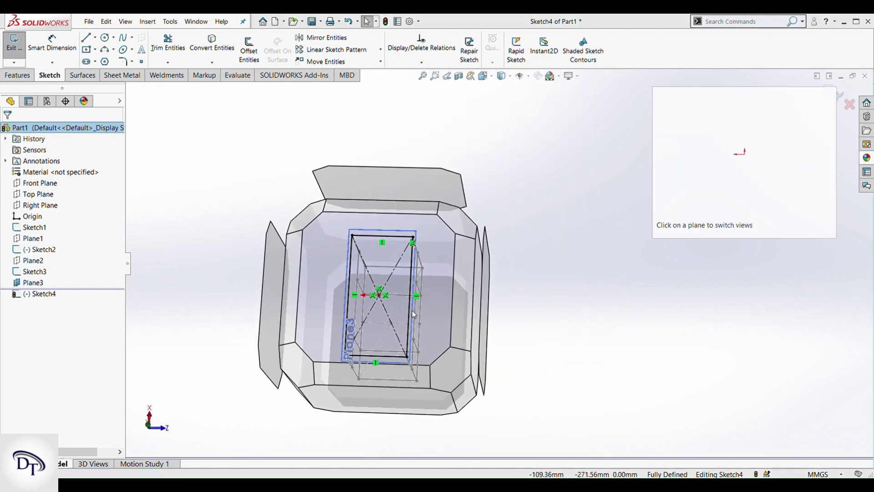
pyautogui.click(319, 264)
pyautogui.click(88, 41)
pyautogui.click(425, 177)
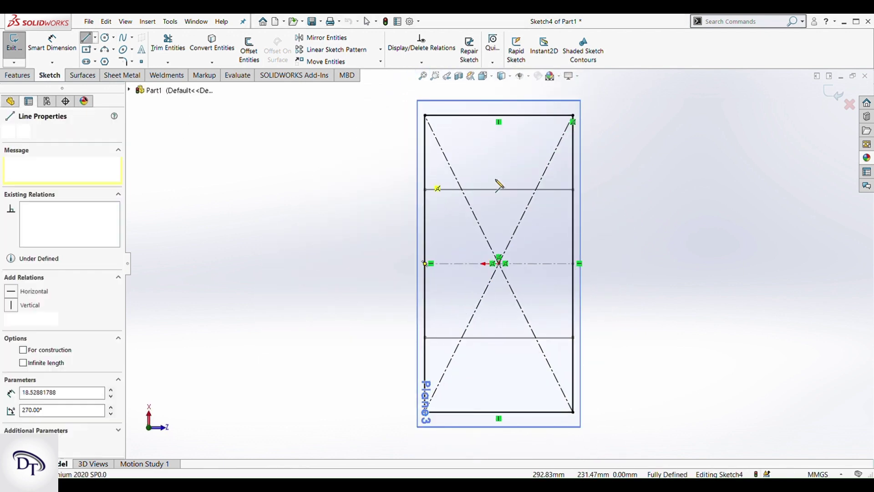
pyautogui.press('Escape')
pyautogui.press('Escape')
# Step: Dimension the distance from the rectangle's upper short edge to the nearest base crossbar, and remove that dimension
pyautogui.moveTo(542, 270); pyautogui.dragTo(537, 223, button='right')
pyautogui.click(523, 116)
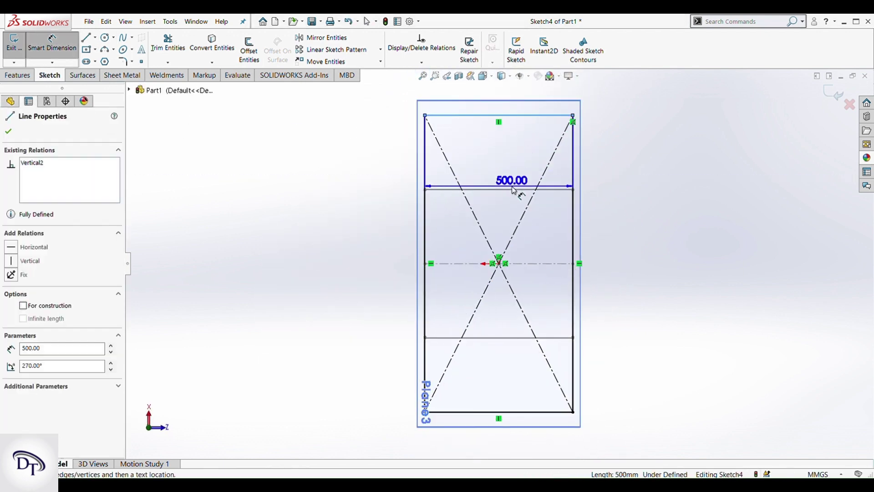
pyautogui.click(513, 190)
pyautogui.click(396, 163)
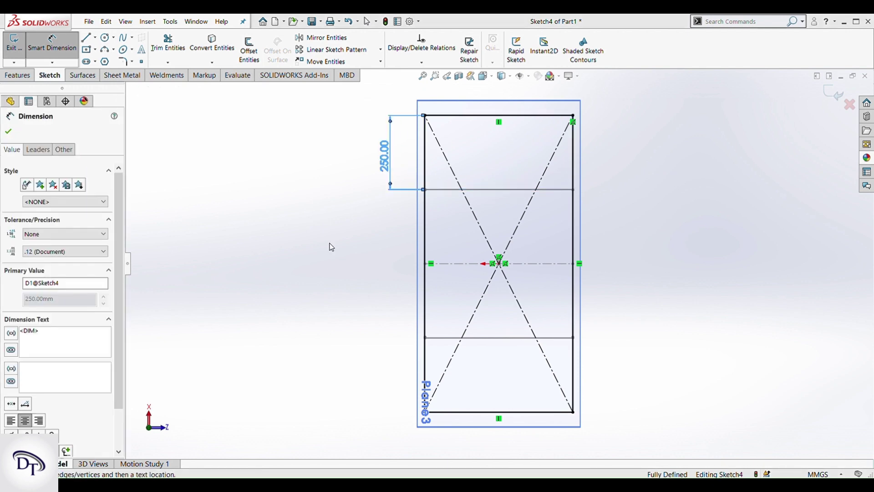
pyautogui.press('Escape')
pyautogui.moveTo(396, 171); pyautogui.dragTo(534, 242, button='middle')
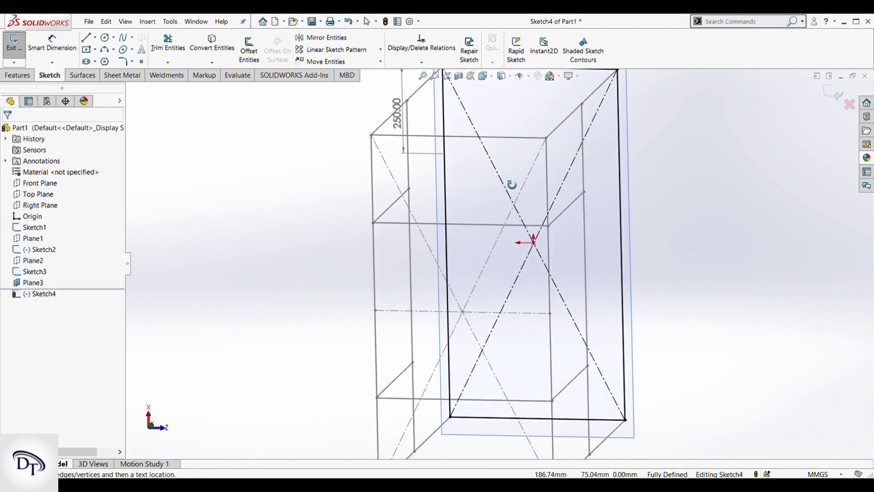
pyautogui.moveTo(512, 184); pyautogui.dragTo(472, 201, button='middle')
pyautogui.scroll(1, 494, 240)
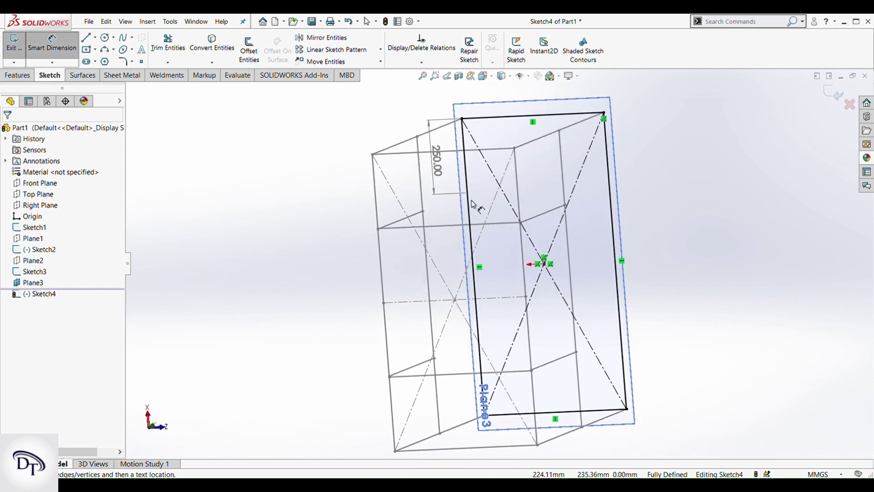
pyautogui.click(438, 166)
pyautogui.press('Escape')
pyautogui.press('Escape')
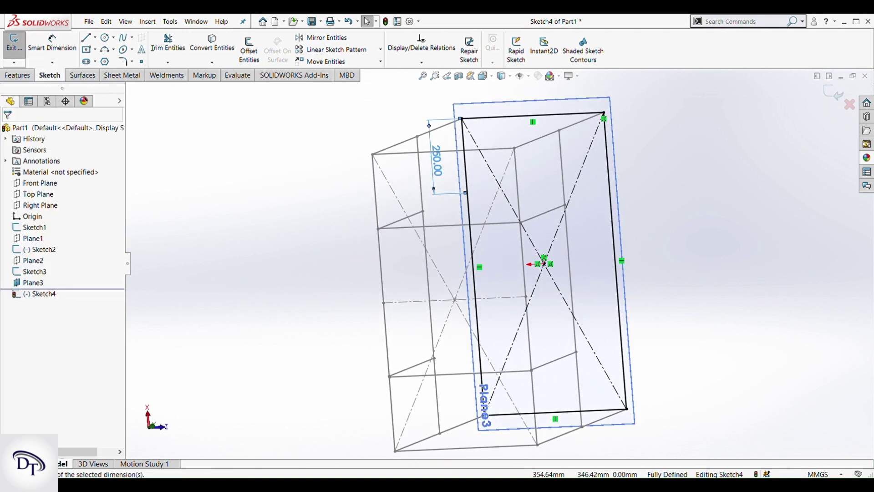
# Step: Draw a crossline between the rectangle's two long edges and dimension it 300 mm from the upper short edge
pyautogui.hotkey('ctrl', '8')
pyautogui.press('l')
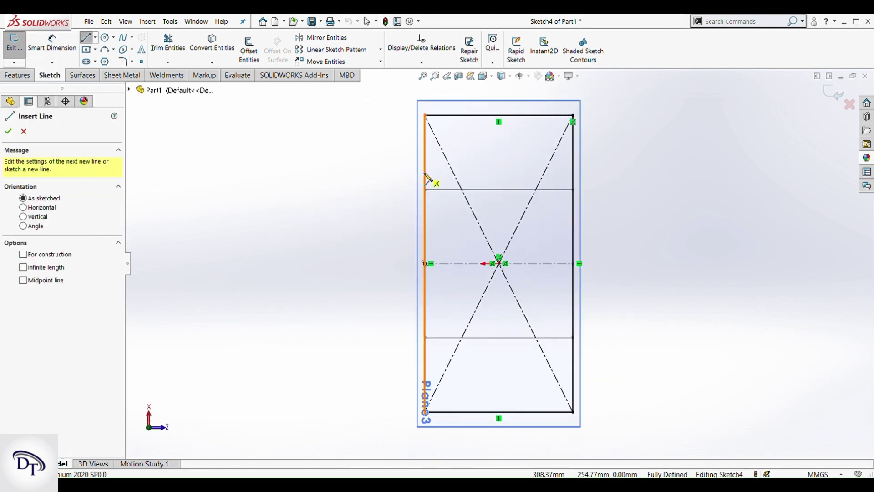
pyautogui.moveTo(424, 175); pyautogui.dragTo(573, 174)
pyautogui.click(8, 132)
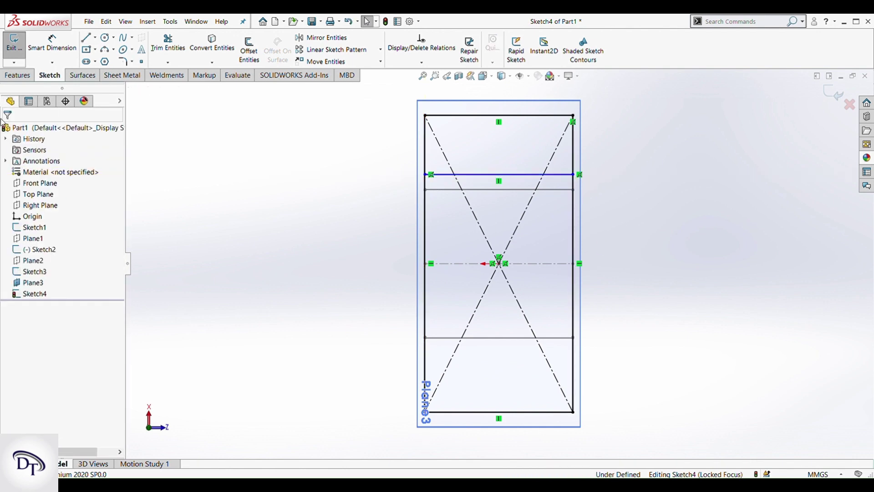
pyautogui.click(486, 115)
pyautogui.click(409, 144)
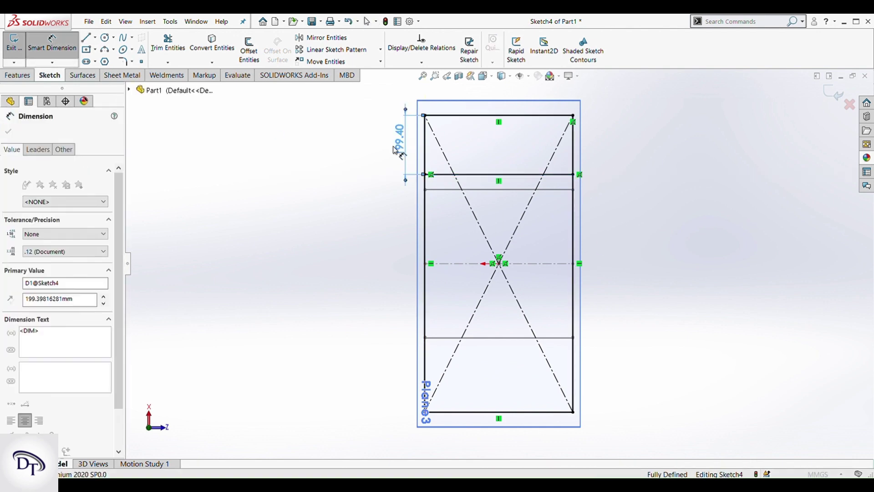
pyautogui.write('300')
pyautogui.press('Return')
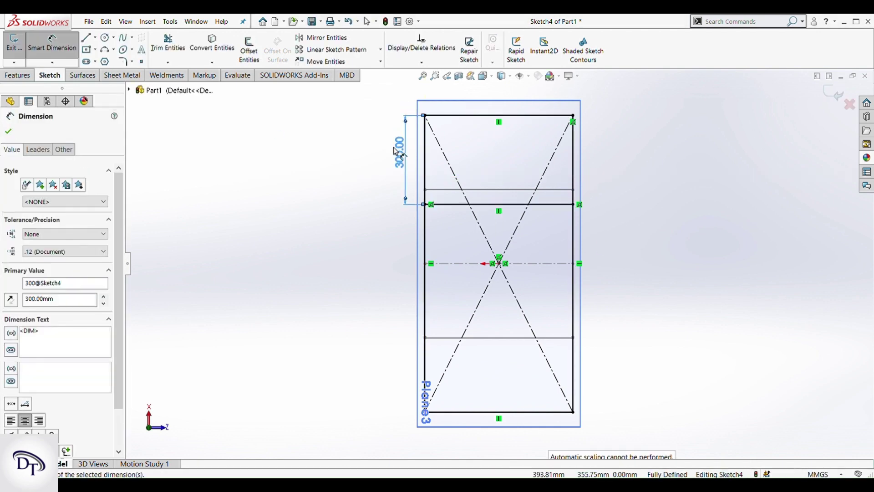
pyautogui.click(87, 38)
pyautogui.click(499, 411)
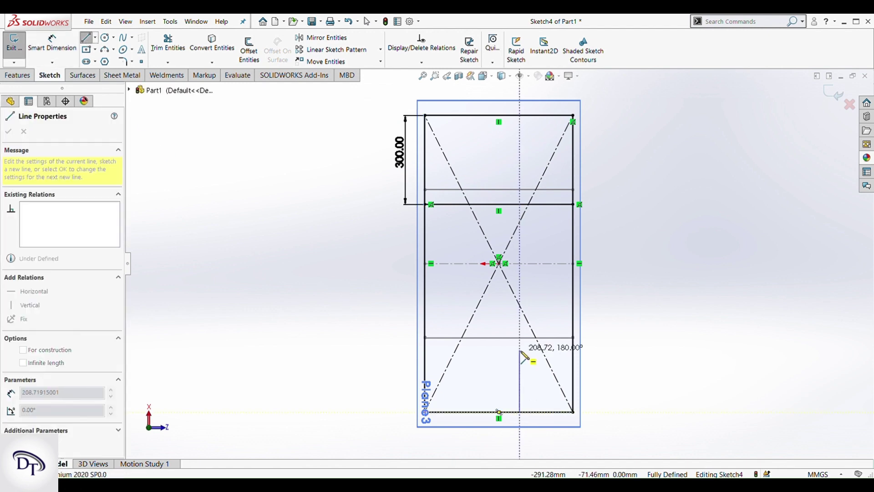
pyautogui.click(519, 345)
pyautogui.hotkey('ctrl', 'z')
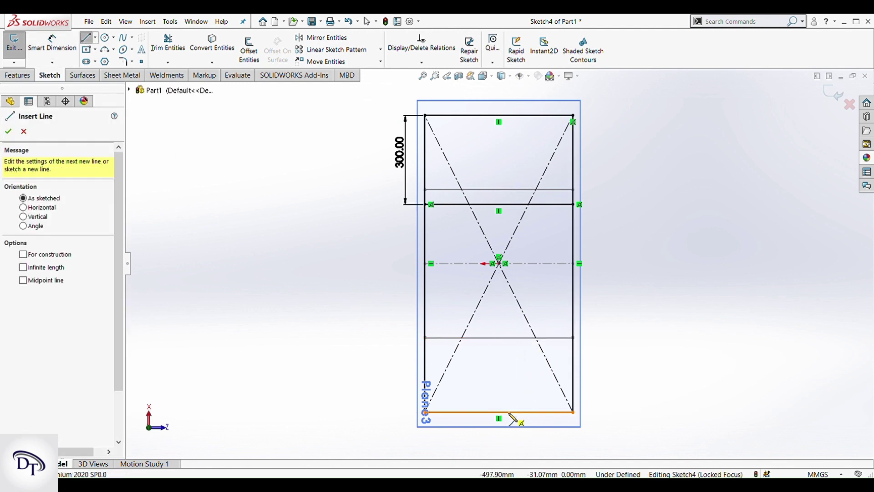
# Step: Draw two connected perpendicular lines from the lower short edge to the right long edge, enclosing a corner about 207 by 219 mm
pyautogui.click(508, 412)
pyautogui.click(508, 351)
pyautogui.click(573, 350)
pyautogui.press('Escape')
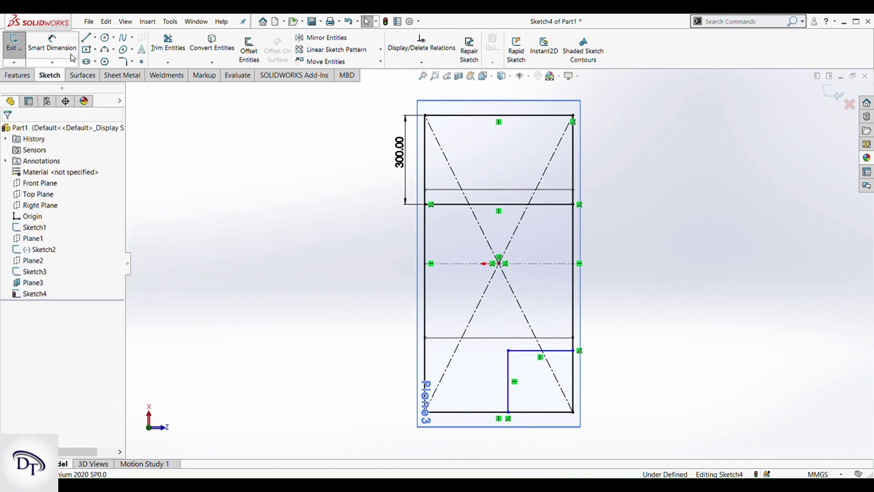
# Step: Dimension the corner's line parallel to the long edge as 250 mm and its line parallel to the short edge as 150 mm
pyautogui.click(485, 374)
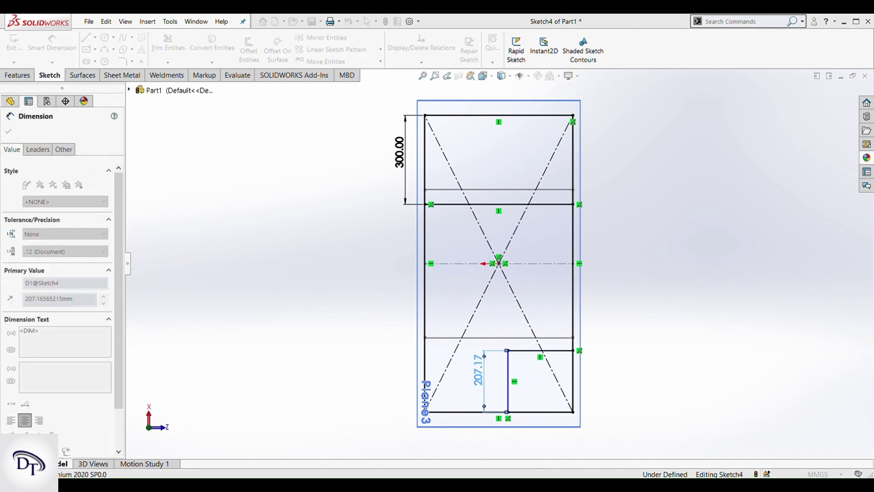
pyautogui.write('250')
pyautogui.press('Return')
pyautogui.click(537, 337)
pyautogui.click(541, 319)
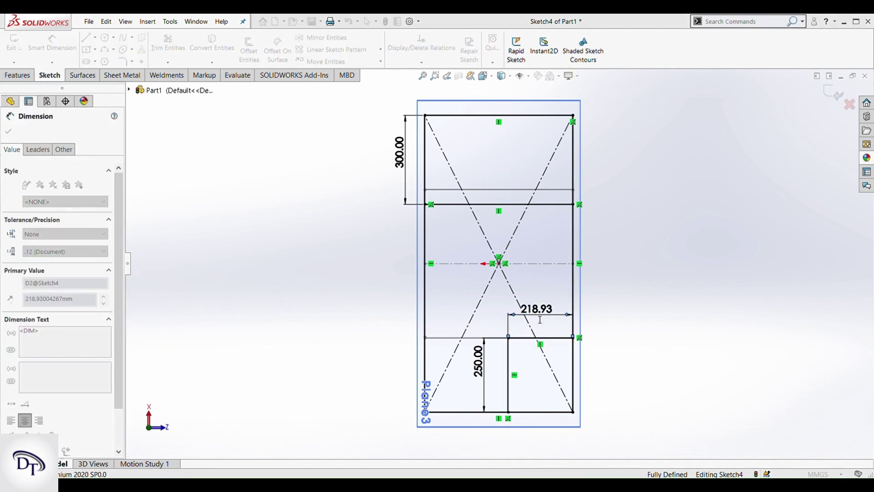
pyautogui.write('150')
pyautogui.press('Return')
# Step: Finish the top sketch and hide the upper reference plane
pyautogui.moveTo(589, 320)
pyautogui.mouseDown(button='middle')
pyautogui.moveTo(632, 274)
pyautogui.moveTo(852, 99)
pyautogui.mouseUp(button='middle')
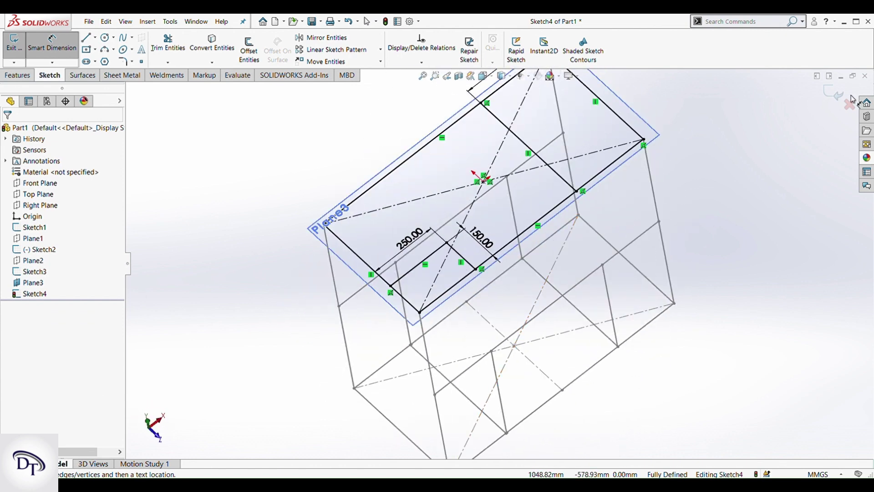
pyautogui.click(474, 150)
pyautogui.click(512, 131)
pyautogui.click(537, 154)
pyautogui.scroll(4, 578, 254)
pyautogui.click(554, 272)
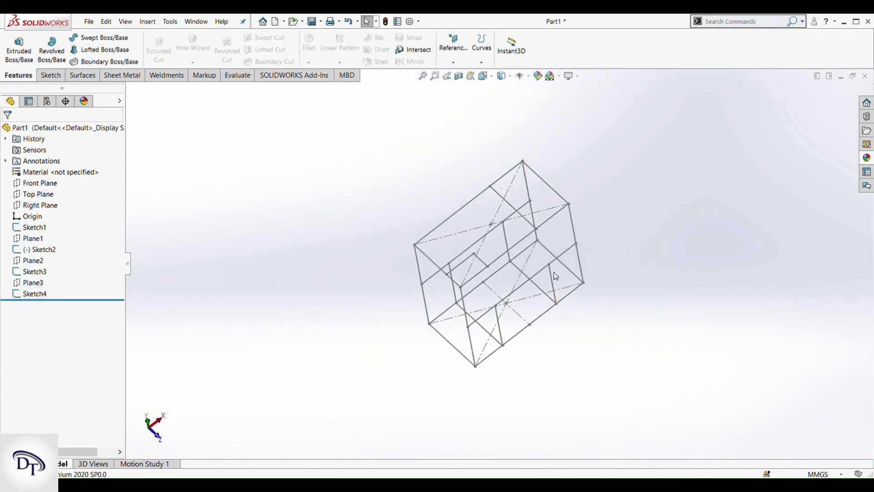
# Step: Start a structural member with the iso square tube - Configured profile, 20 x 20 x 2, and put the six long horizontal lines in its first group
pyautogui.moveTo(553, 272)
pyautogui.mouseDown(button='middle')
pyautogui.moveTo(450, 252)
pyautogui.moveTo(391, 257)
pyautogui.mouseUp(button='middle')
pyautogui.click(167, 78)
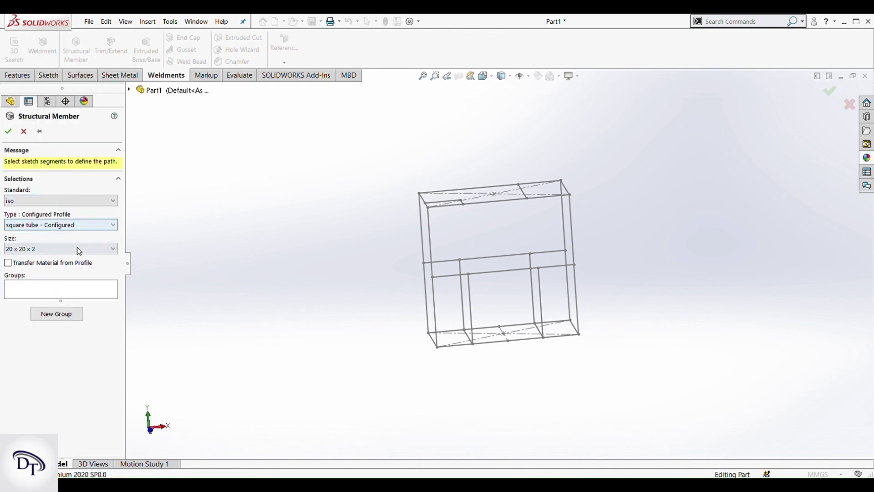
pyautogui.moveTo(473, 368); pyautogui.dragTo(503, 351, button='middle')
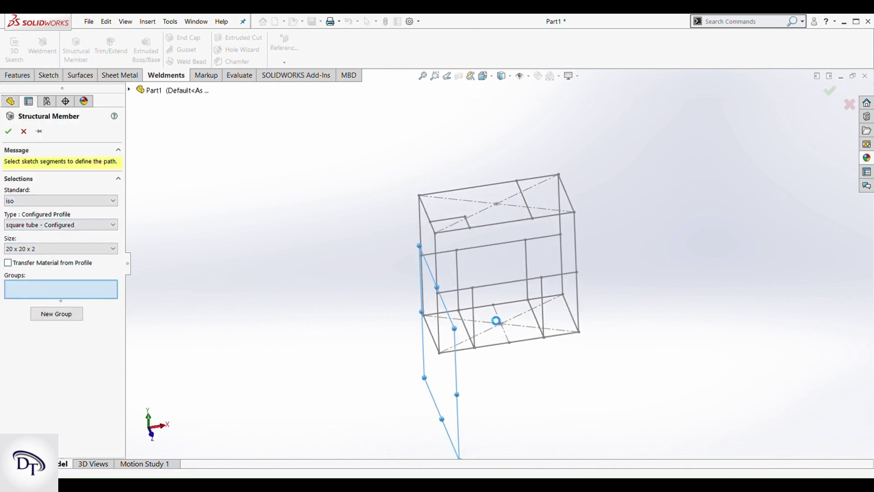
pyautogui.click(505, 342)
pyautogui.click(490, 305)
pyautogui.click(489, 286)
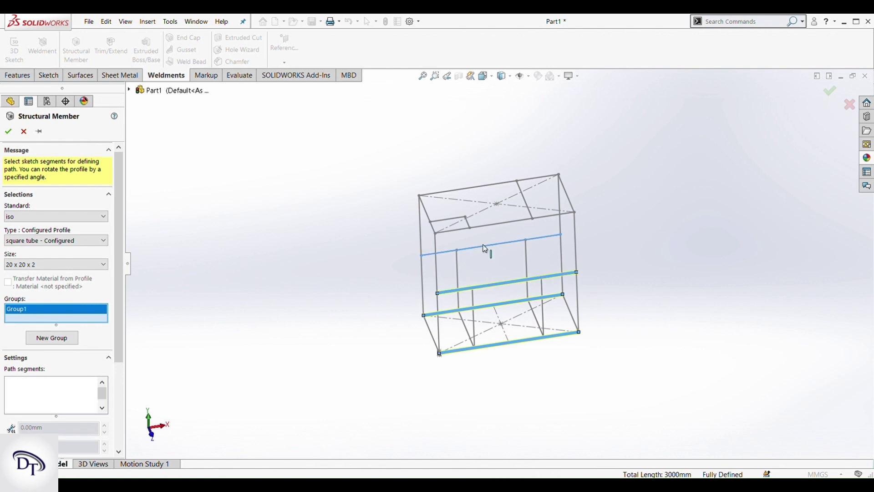
pyautogui.click(488, 245)
# Step: Add a second structural member group containing the four corner posts and the four inner vertical uprights
pyautogui.click(41, 338)
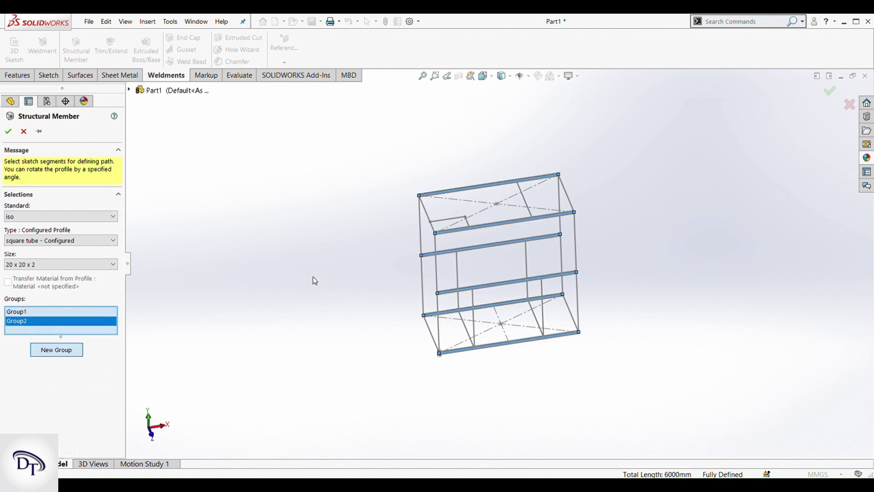
pyautogui.click(438, 269)
pyautogui.click(422, 255)
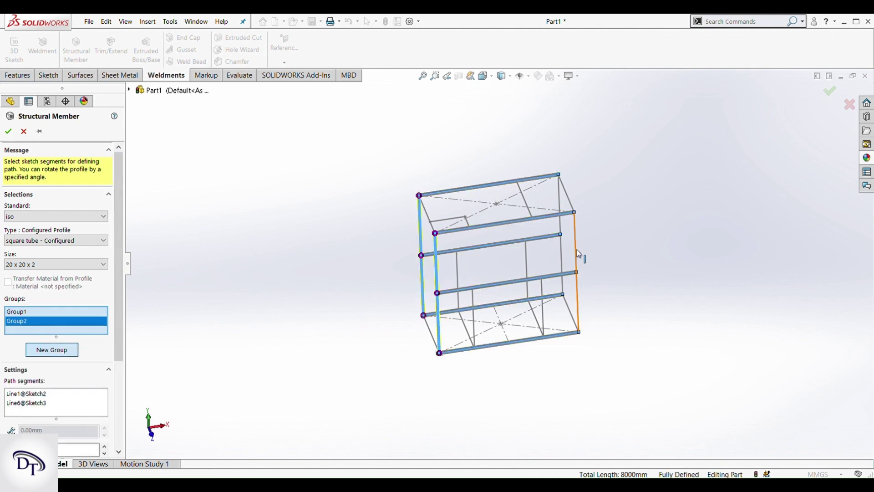
pyautogui.click(577, 254)
pyautogui.scroll(-4, 562, 257)
pyautogui.click(484, 279)
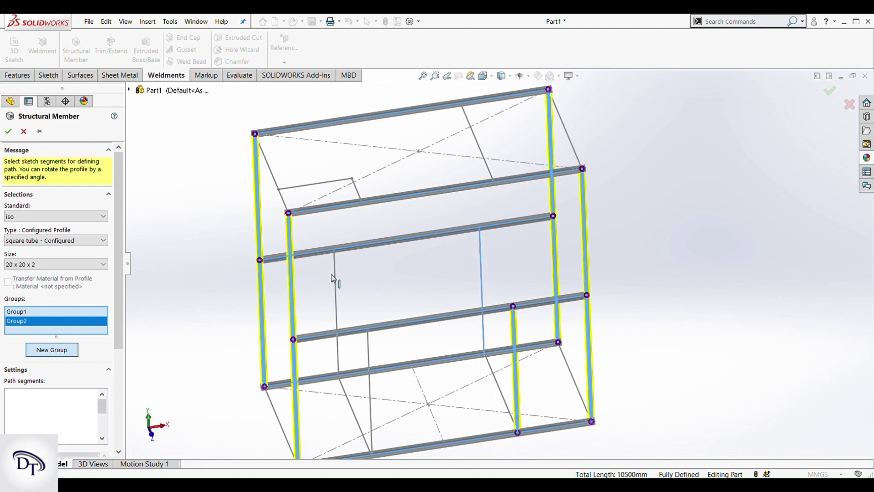
pyautogui.click(336, 282)
pyautogui.click(370, 354)
# Step: Add a third group with the short cross lines of the frame's bottom and top that run parallel to the Z axis
pyautogui.click(52, 350)
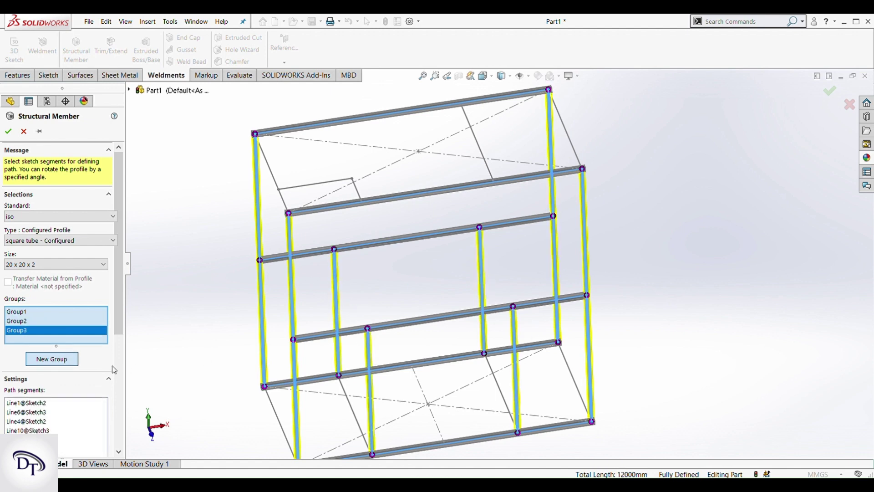
pyautogui.click(288, 437)
pyautogui.click(364, 415)
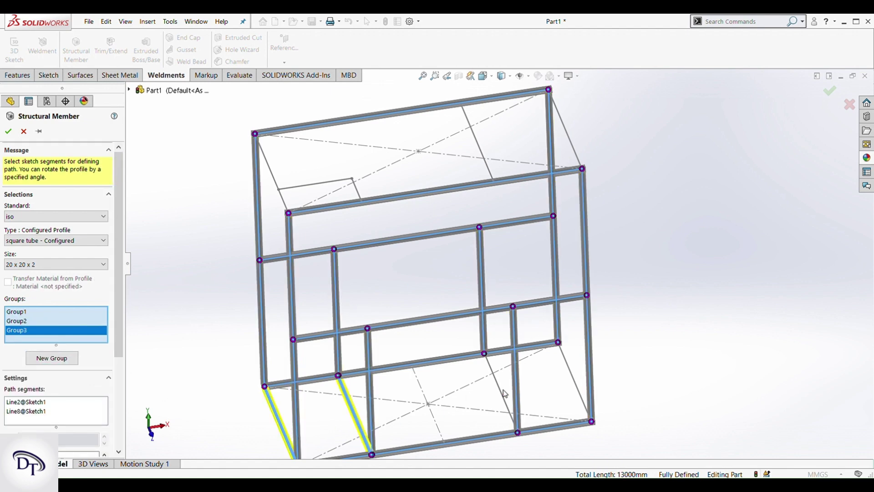
pyautogui.click(576, 386)
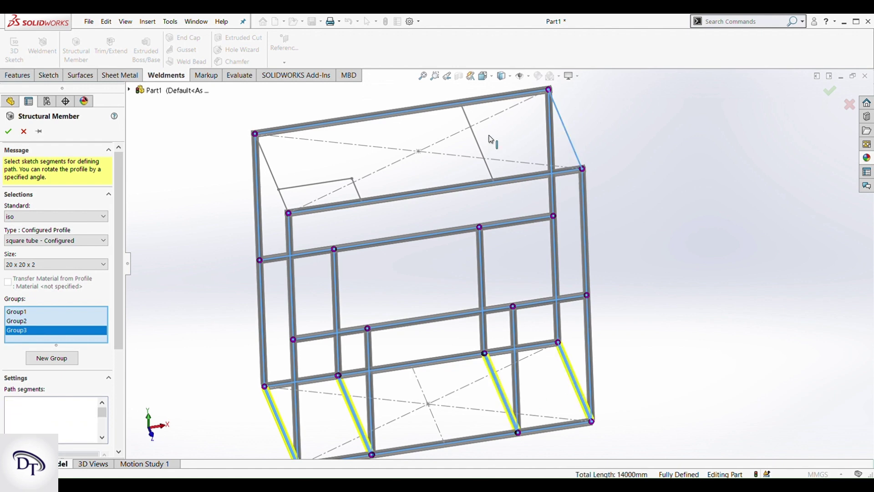
pyautogui.click(483, 148)
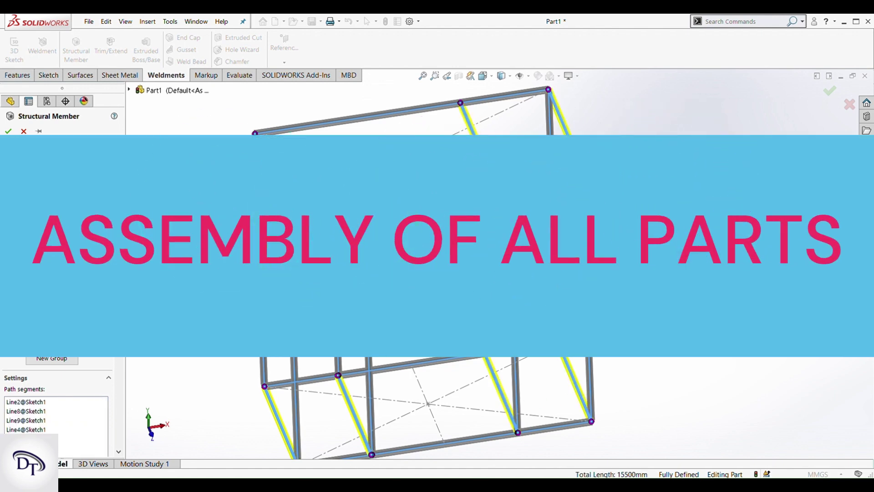
# Step: Put the top corner's line parallel to the long edge in a fourth group and finish the structural member
pyautogui.click(51, 358)
pyautogui.click(315, 183)
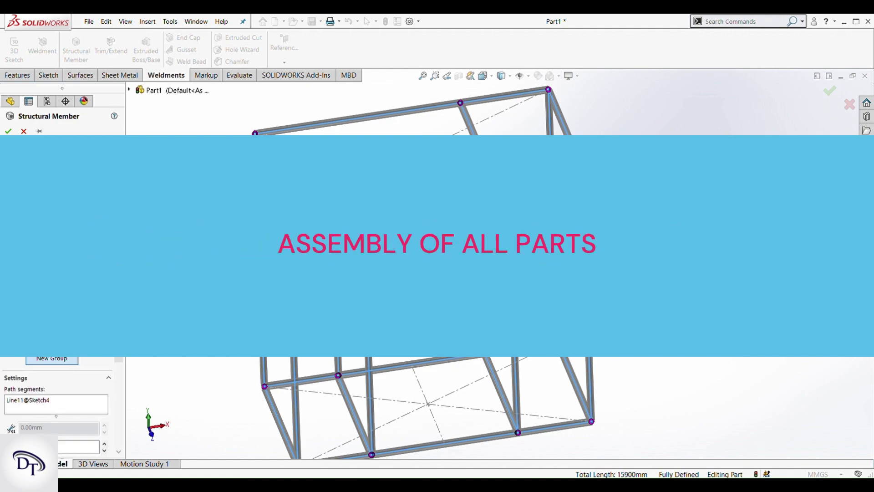
pyautogui.click(9, 132)
pyautogui.moveTo(517, 102); pyautogui.dragTo(331, 420, button='middle')
pyautogui.press('space')
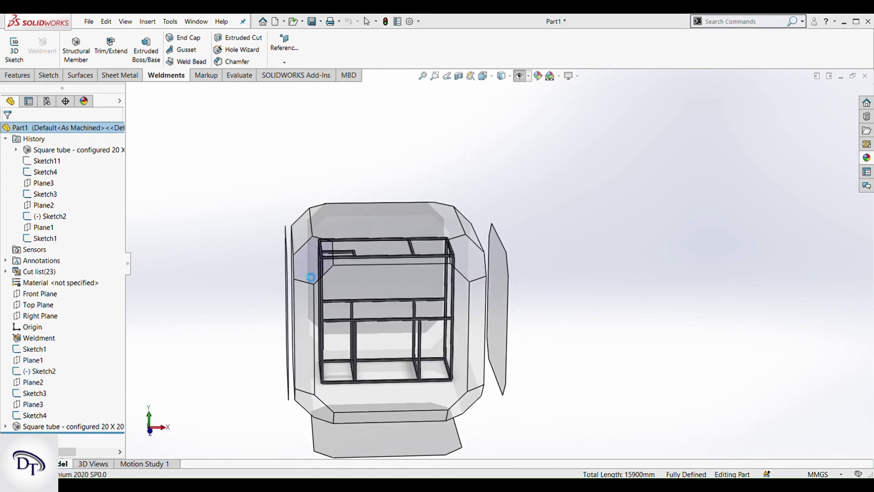
pyautogui.click(276, 359)
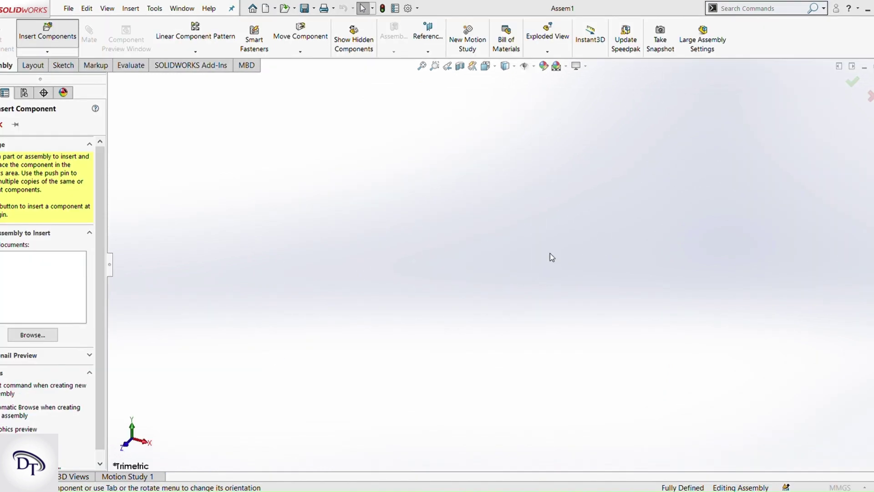
# Step: Insert the frame part as the first component of a new assembly and hide its sketch lines
pyautogui.click(600, 310)
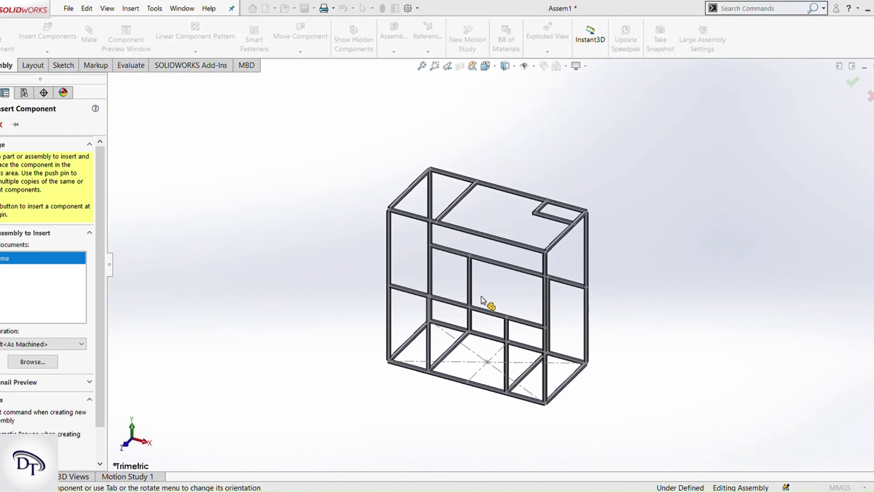
pyautogui.click(459, 296)
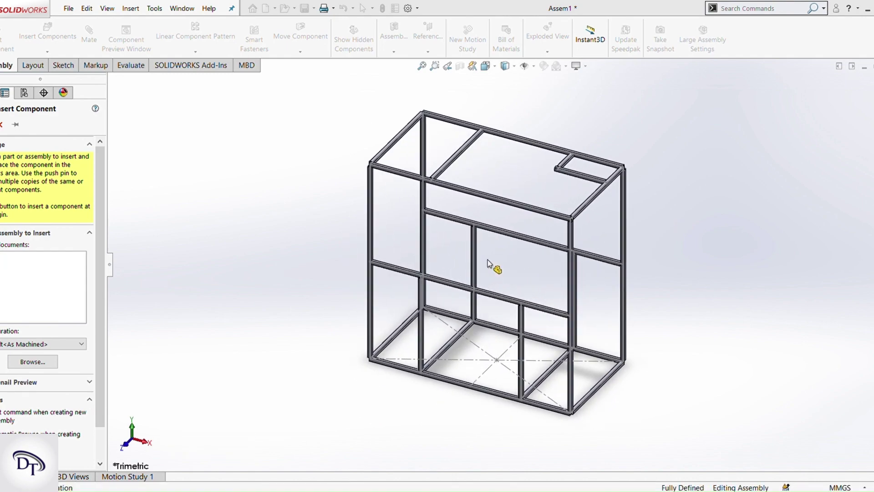
pyautogui.click(524, 67)
# Step: Insert the generator part and place it near an upper corner of the frame, using the back view as orientation
pyautogui.moveTo(537, 320)
pyautogui.mouseDown(button='middle')
pyautogui.moveTo(451, 313)
pyautogui.moveTo(468, 384)
pyautogui.moveTo(394, 407)
pyautogui.mouseUp(button='middle')
pyautogui.press('space')
pyautogui.click(395, 369)
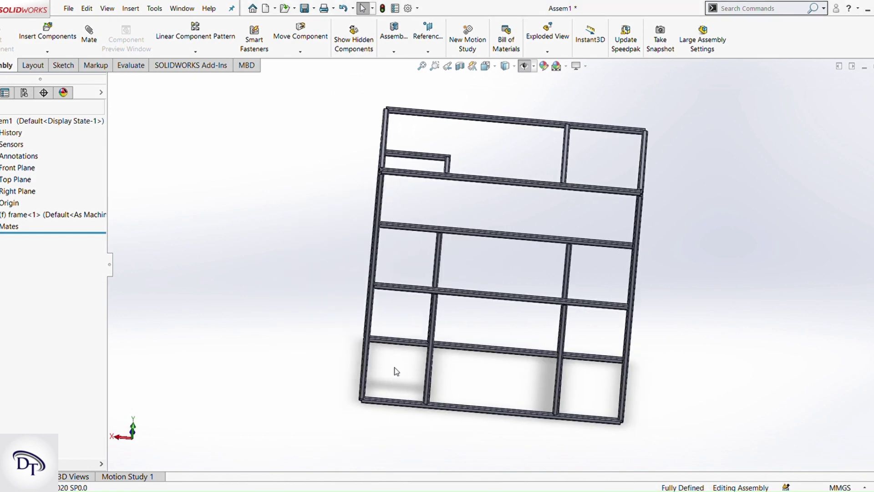
pyautogui.click(50, 36)
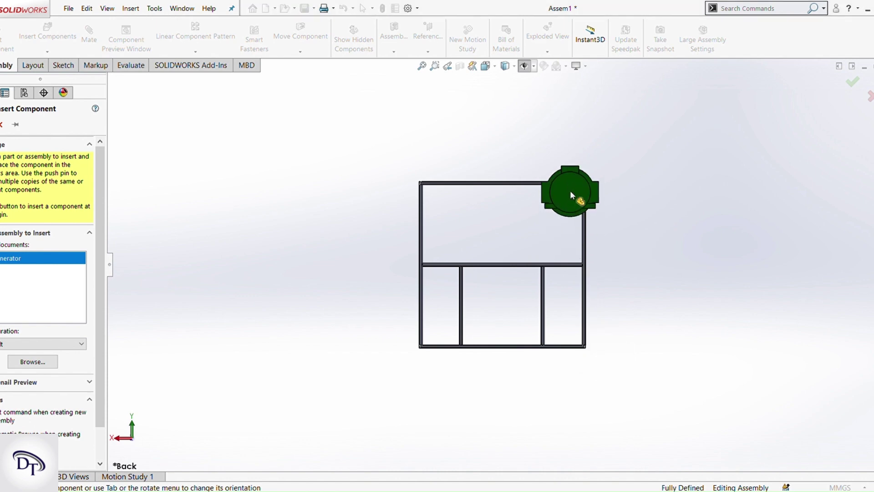
pyautogui.moveTo(551, 171); pyautogui.dragTo(587, 256, button='middle')
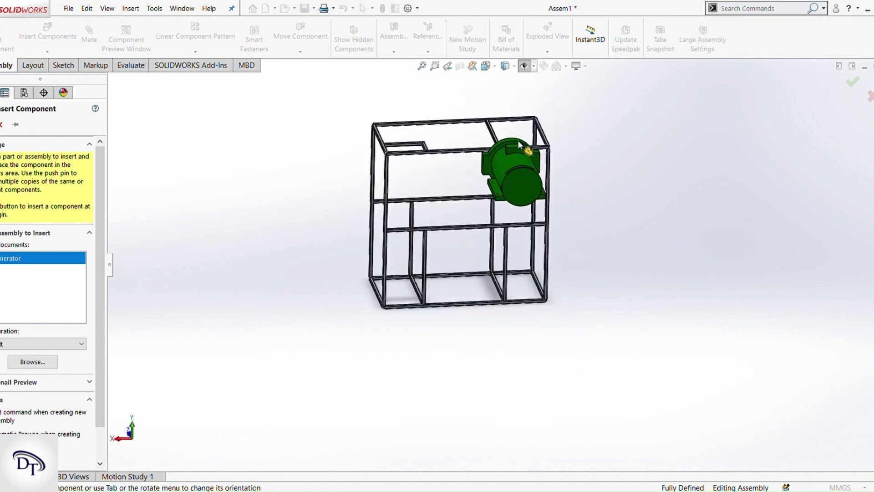
pyautogui.click(522, 137)
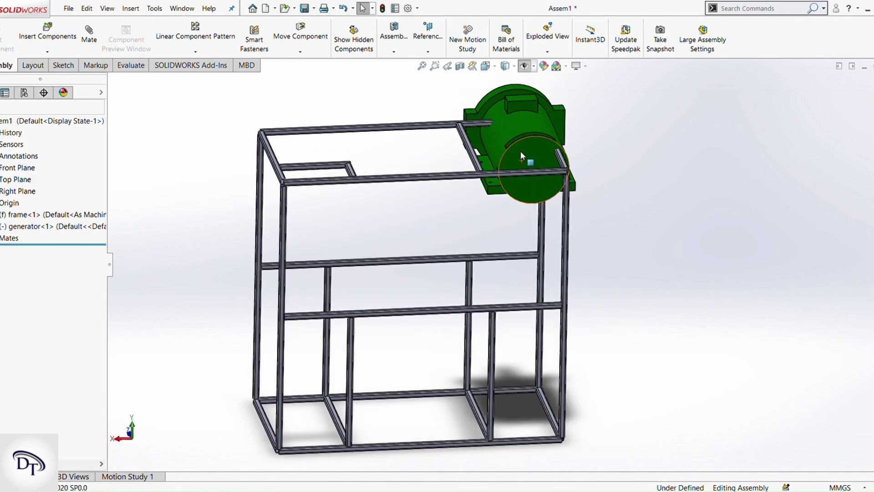
# Step: Move the generator up so its mounting feet sit clear above the frame's top rails
pyautogui.scroll(-3, 520, 151)
pyautogui.click(533, 146)
pyautogui.click(657, 189)
pyautogui.scroll(-5, 471, 184)
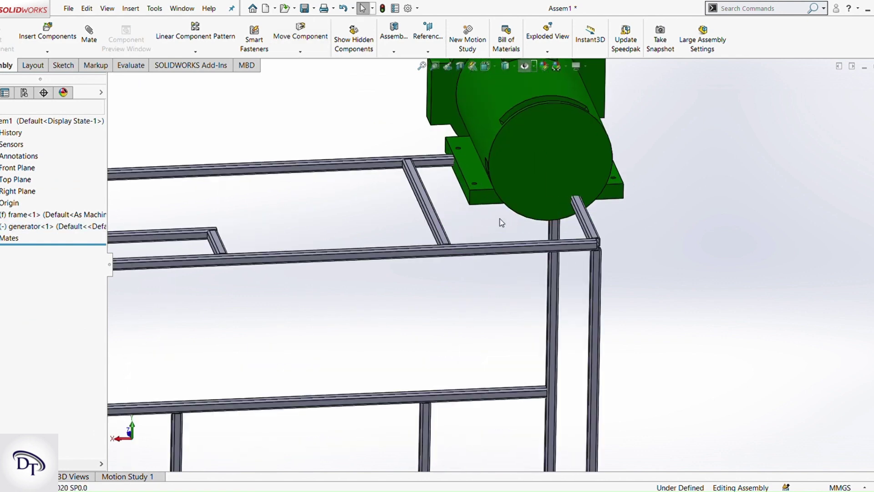
pyautogui.click(460, 201)
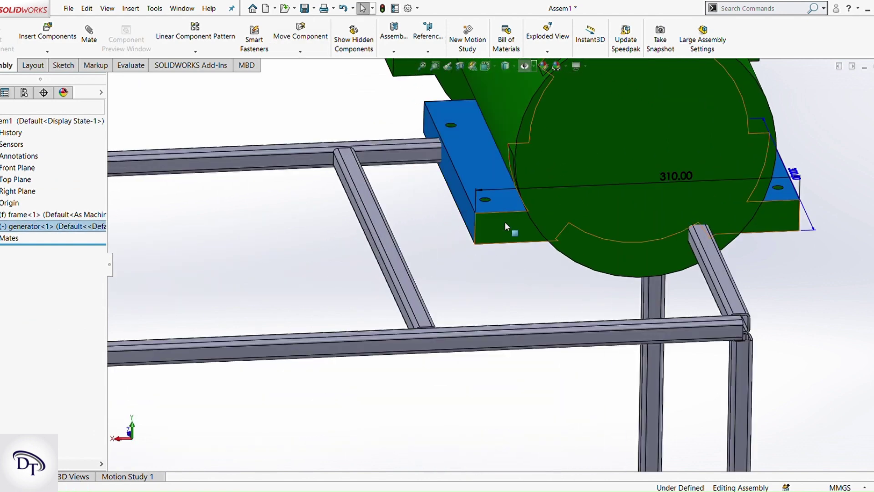
pyautogui.click(353, 256)
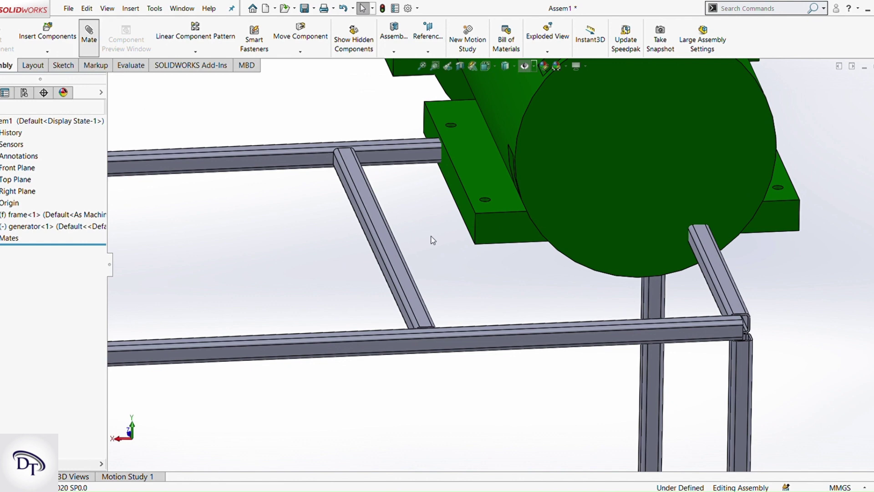
# Step: Add a centered width mate between two faces of the frame's top cross bars and two side faces of the generator's feet
pyautogui.scroll(4, 433, 239)
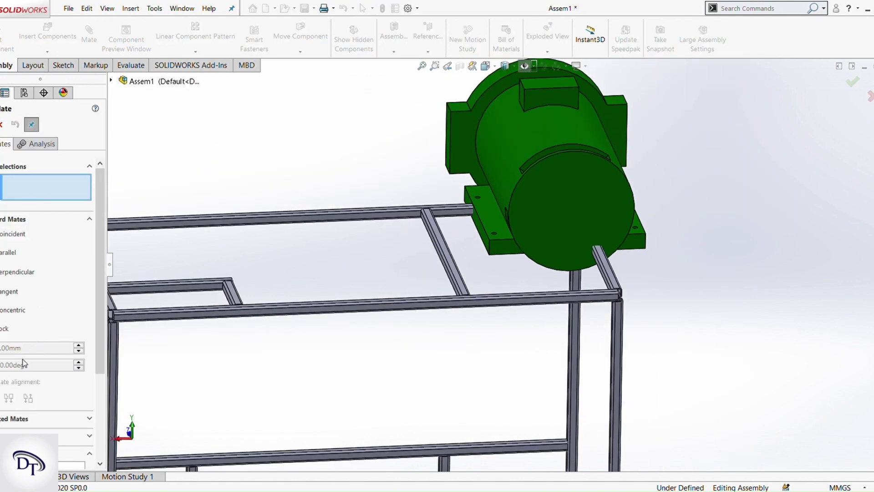
pyautogui.click(26, 418)
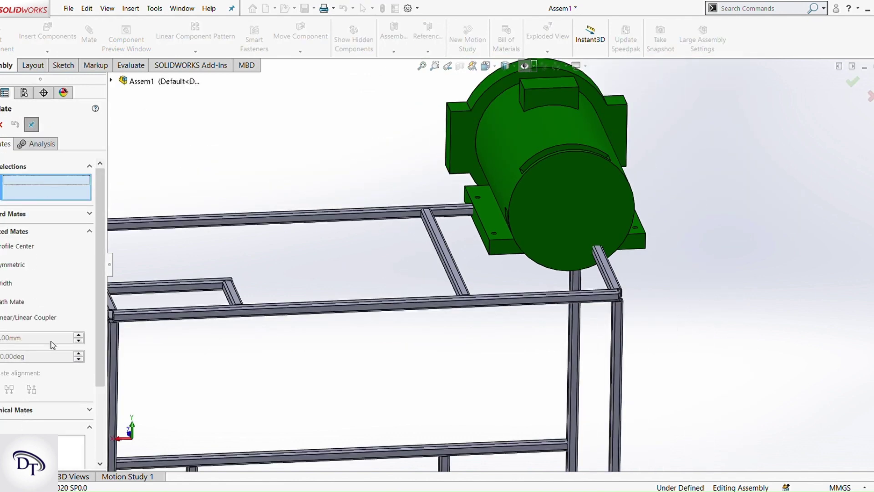
pyautogui.click(4, 287)
pyautogui.scroll(-5, 437, 255)
pyautogui.click(459, 262)
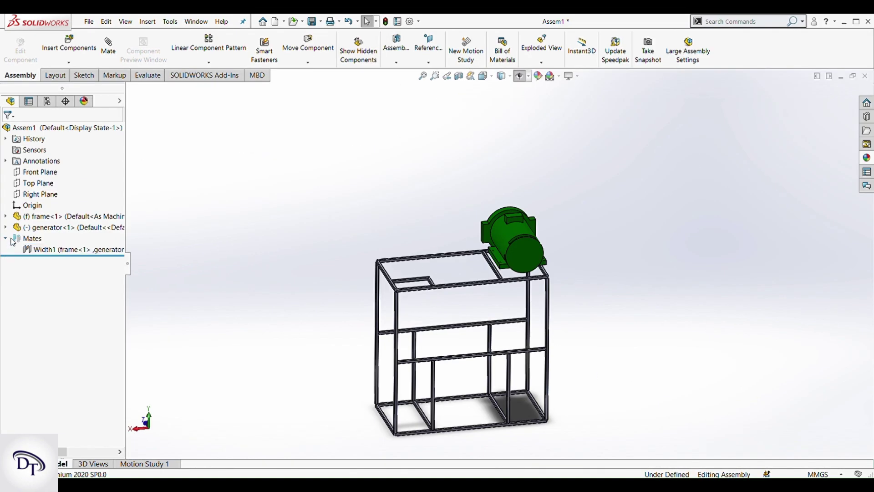
# Step: Edit the generator's width mate and switch its mate alignment to aligned
pyautogui.doubleClick(14, 242)
pyautogui.click(39, 252)
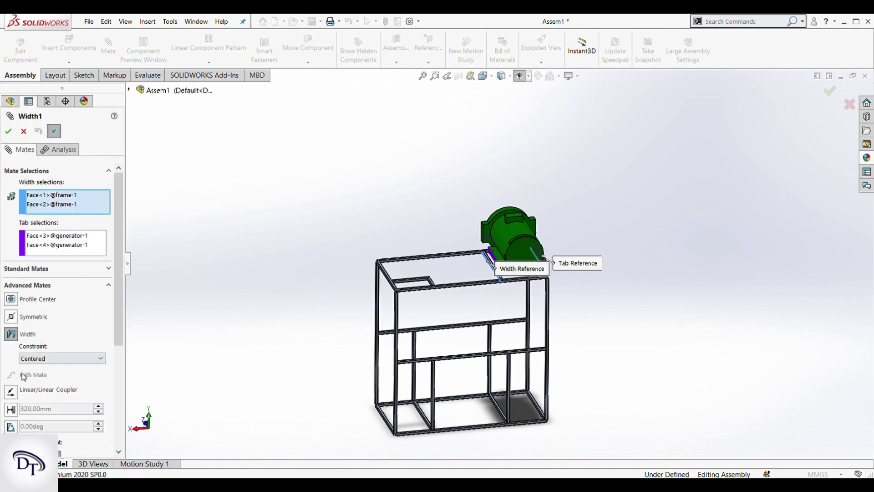
pyautogui.scroll(-5, 23, 376)
pyautogui.click(32, 285)
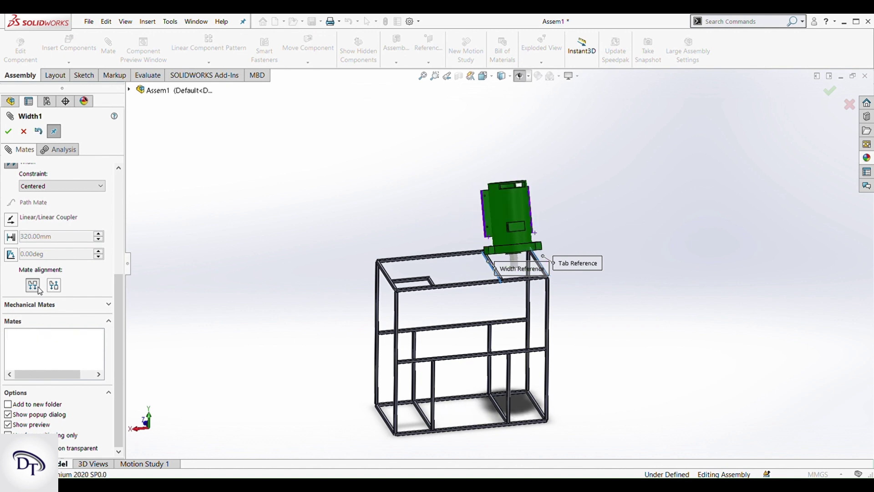
pyautogui.scroll(-2, 476, 146)
pyautogui.moveTo(547, 304); pyautogui.dragTo(576, 320, button='middle')
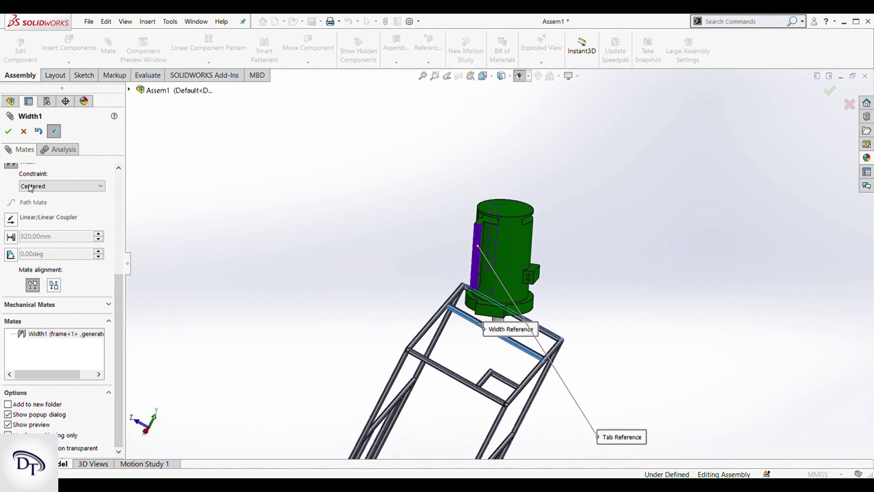
pyautogui.scroll(3, 531, 346)
pyautogui.moveTo(531, 346); pyautogui.dragTo(469, 242, button='middle')
pyautogui.scroll(-7, 488, 255)
pyautogui.click(461, 233)
pyautogui.scroll(2, 484, 273)
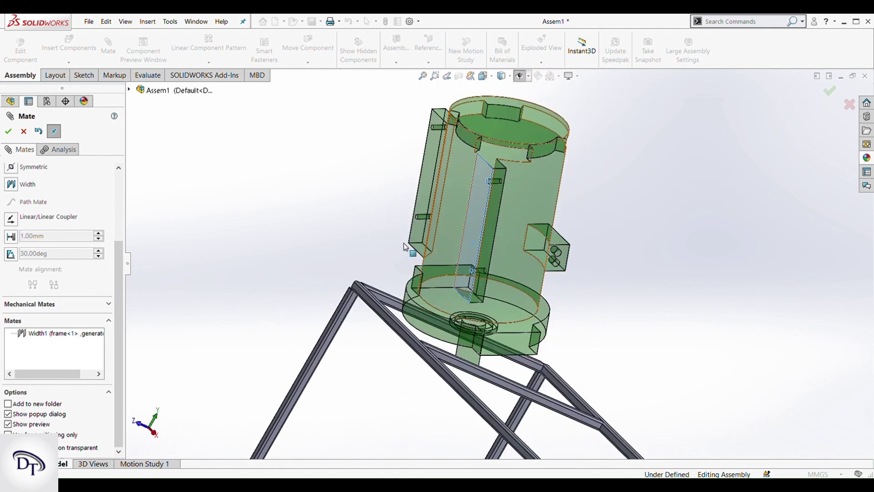
pyautogui.click(24, 132)
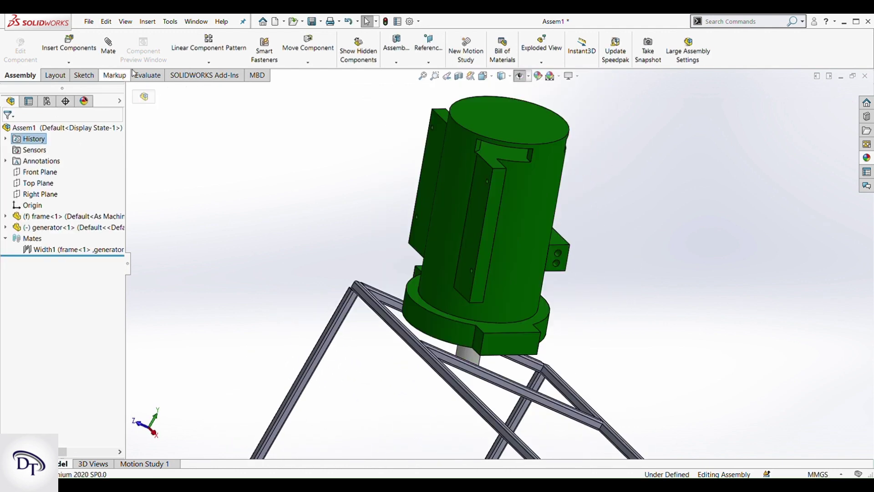
# Step: Mate the underside of the generator's mounting foot coincident with the top face of the frame's inner top cross bar
pyautogui.click(468, 266)
pyautogui.scroll(3, 466, 272)
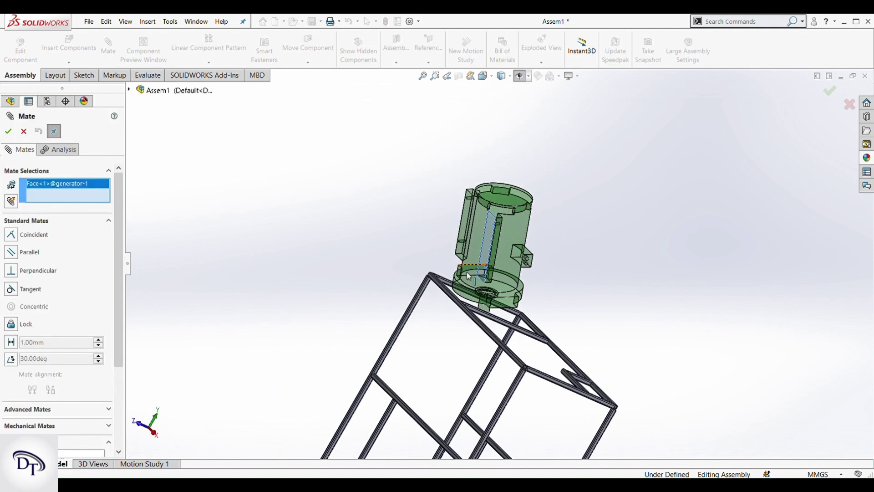
pyautogui.moveTo(466, 271); pyautogui.dragTo(421, 302, button='middle')
pyautogui.scroll(-2, 490, 315)
pyautogui.scroll(-5, 492, 319)
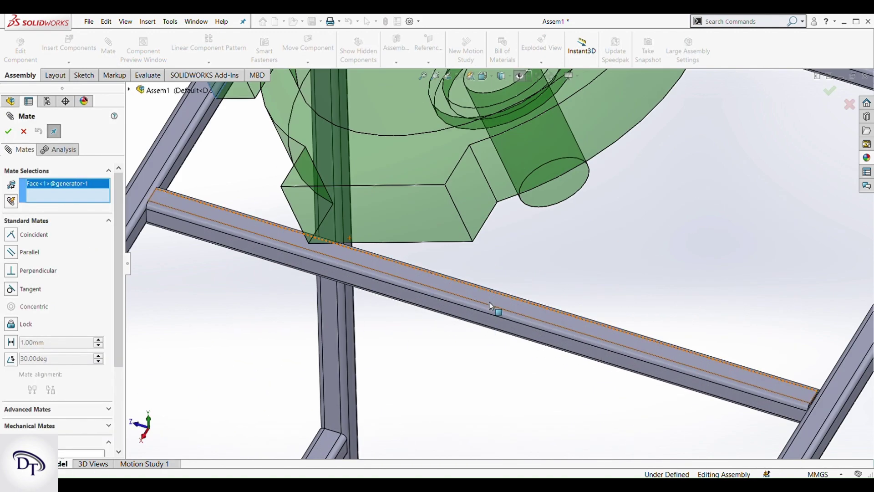
pyautogui.click(490, 303)
pyautogui.scroll(3, 499, 306)
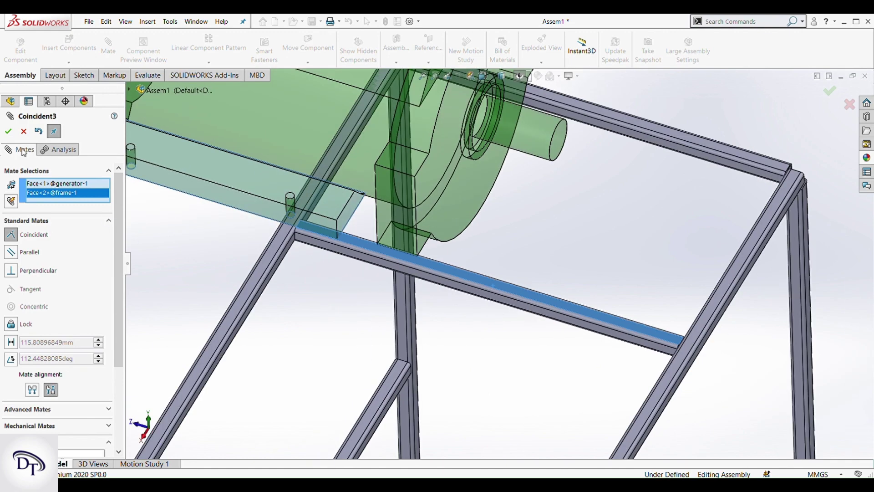
# Step: Mate the back face of the generator's shaft-end flange coincident with the outer face of the frame's top long rail
pyautogui.moveTo(500, 216); pyautogui.dragTo(483, 213, button='middle')
pyautogui.scroll(-3, 737, 248)
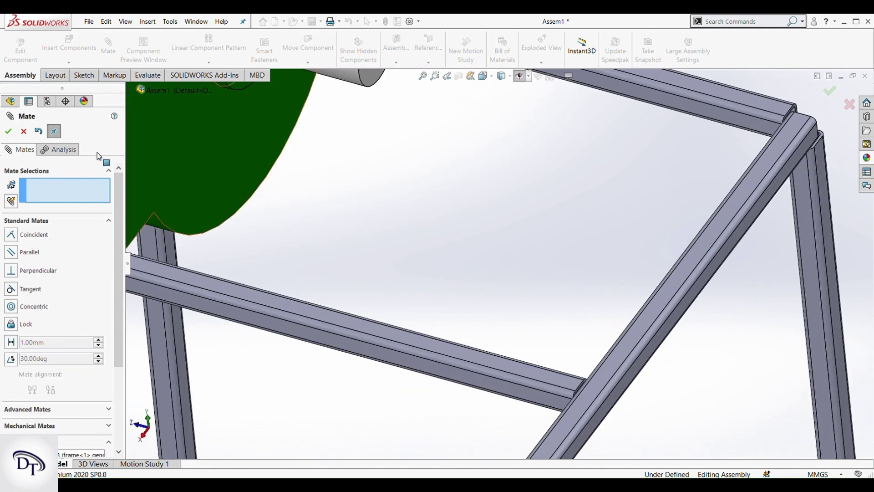
pyautogui.click(697, 306)
pyautogui.scroll(3, 540, 322)
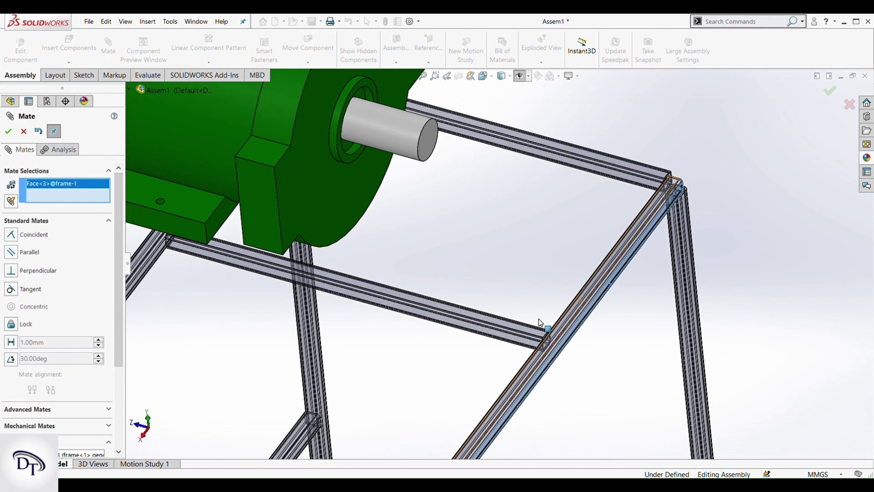
pyautogui.moveTo(541, 322); pyautogui.dragTo(285, 276, button='middle')
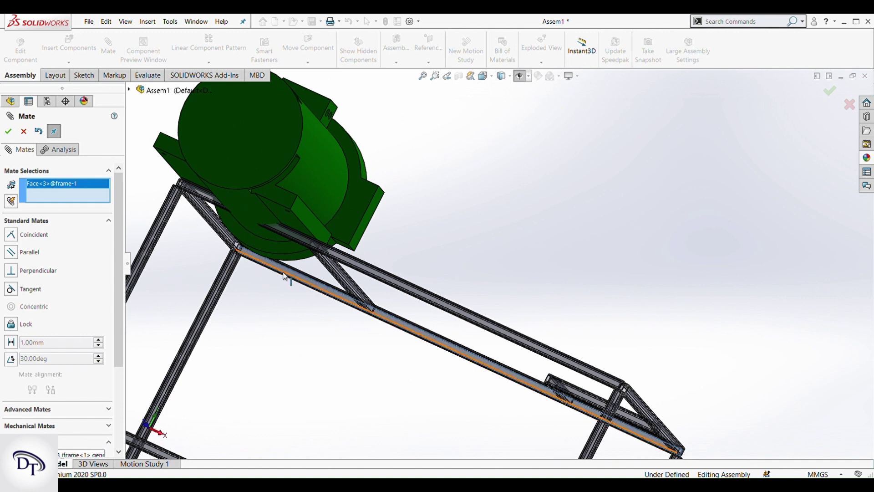
pyautogui.click(288, 248)
pyautogui.click(387, 259)
pyautogui.click(386, 259)
pyautogui.scroll(7, 387, 259)
pyautogui.moveTo(387, 259); pyautogui.dragTo(206, 225, button='middle')
pyautogui.click(25, 132)
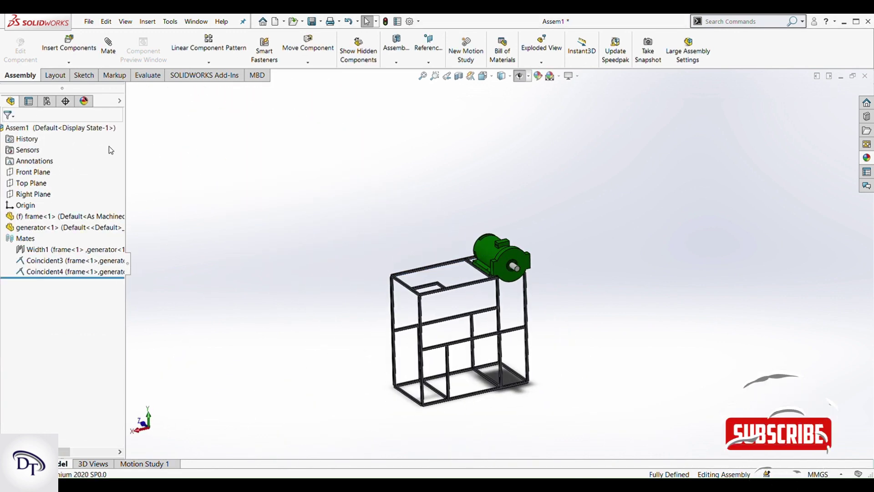
pyautogui.scroll(-3, 452, 312)
pyautogui.moveTo(452, 313); pyautogui.dragTo(280, 234, button='middle')
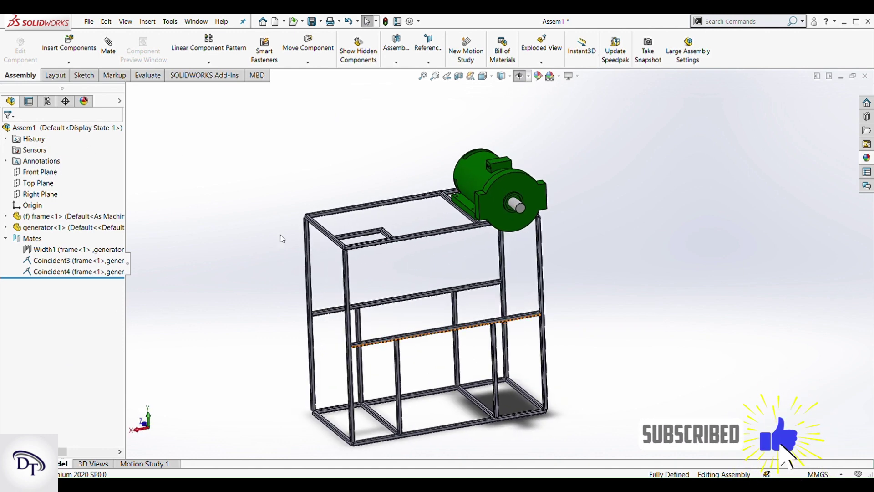
# Step: Insert the electric panel part and place it freely above the frame's top, at the end opposite the generator
pyautogui.click(69, 46)
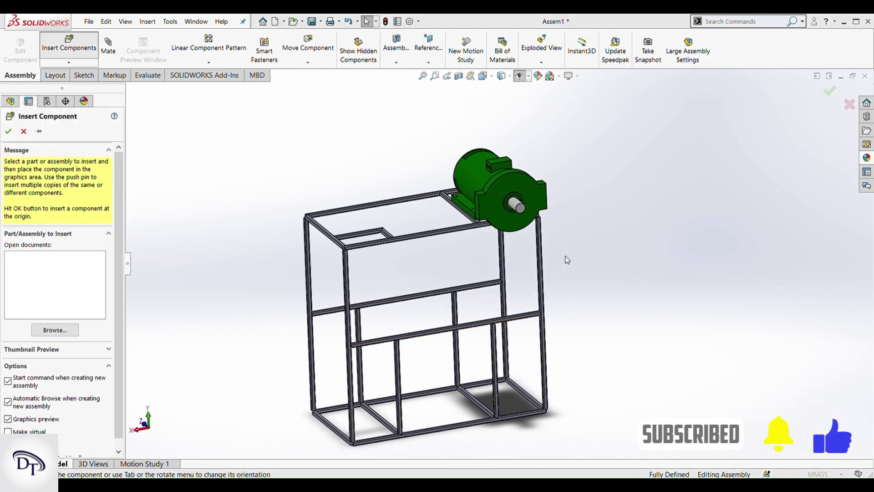
pyautogui.click(599, 334)
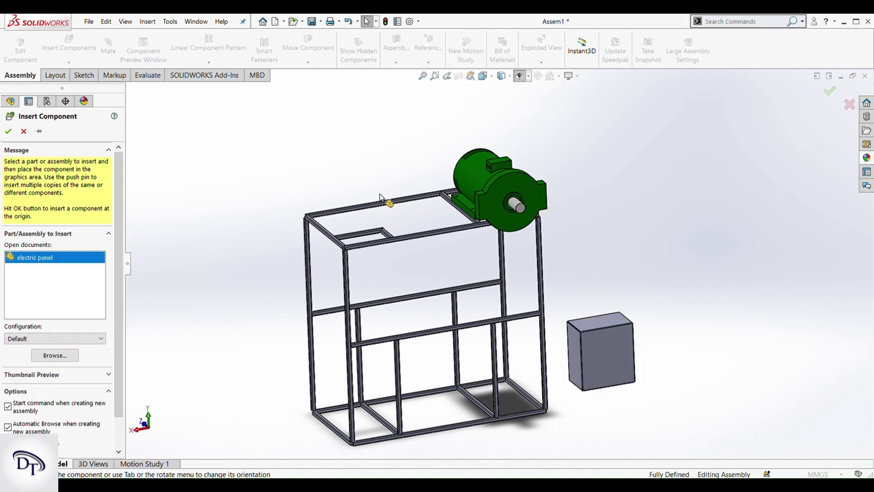
pyautogui.scroll(3, 300, 255)
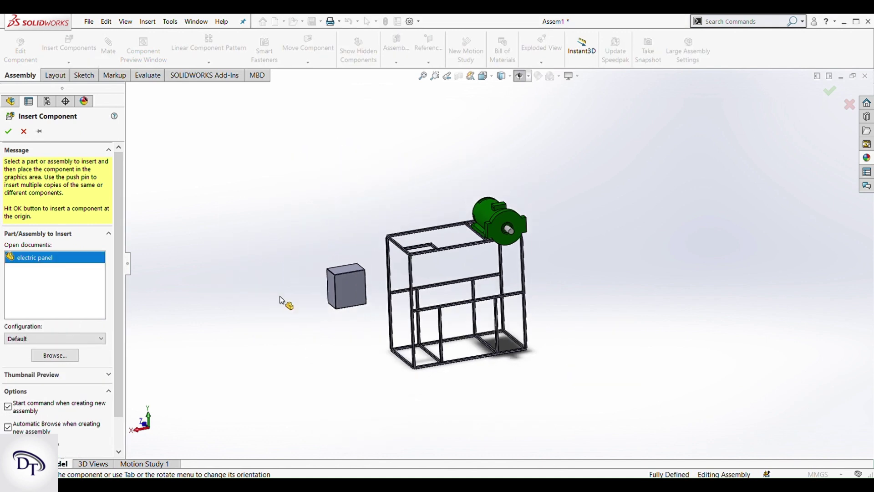
pyautogui.click(415, 209)
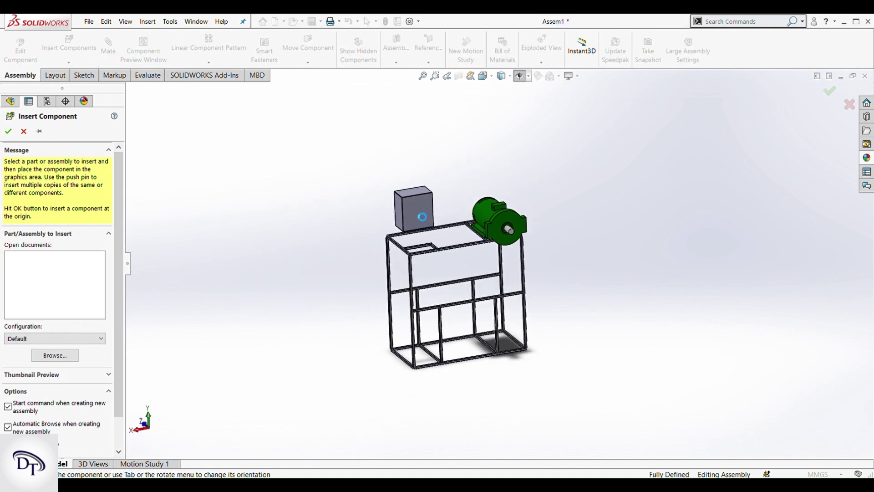
pyautogui.scroll(-5, 413, 216)
pyautogui.click(469, 264)
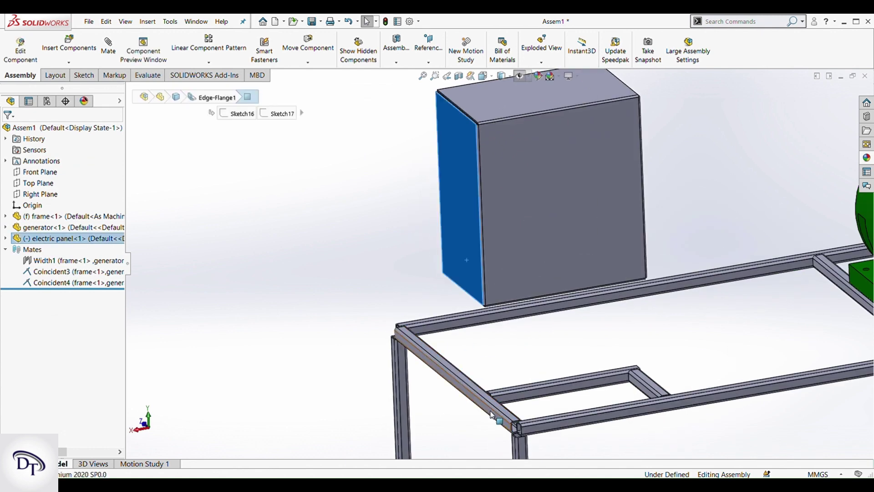
pyautogui.scroll(-3, 509, 403)
pyautogui.keyDown('ctrl'); pyautogui.click(508, 402); pyautogui.keyUp('ctrl')
pyautogui.click(177, 147)
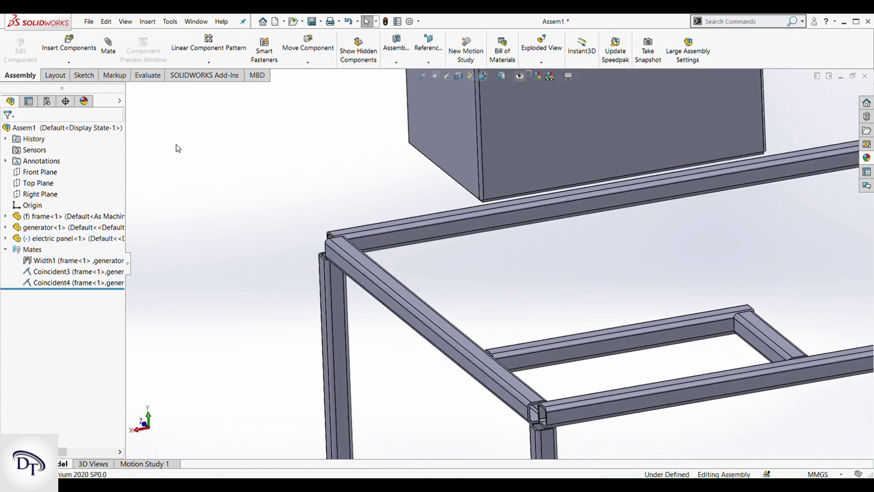
# Step: Start a width mate with the electric panel's two opposite side faces as the width selections
pyautogui.scroll(3, 507, 285)
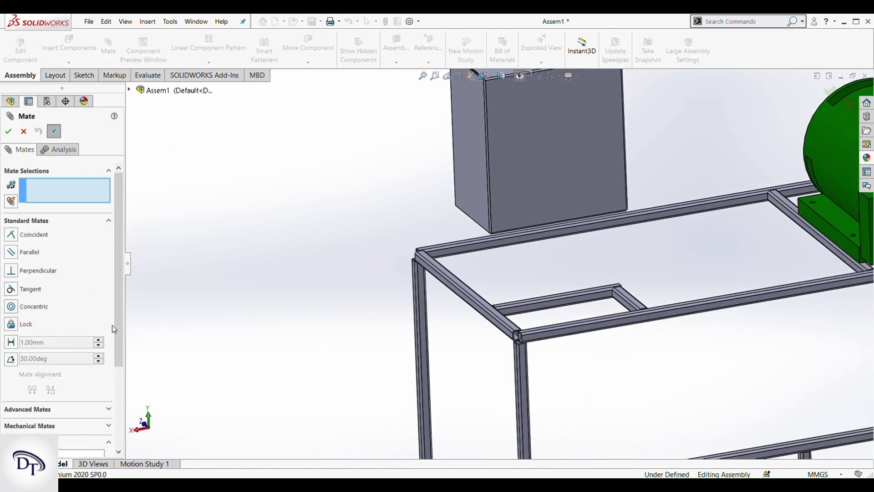
pyautogui.click(64, 409)
pyautogui.click(25, 282)
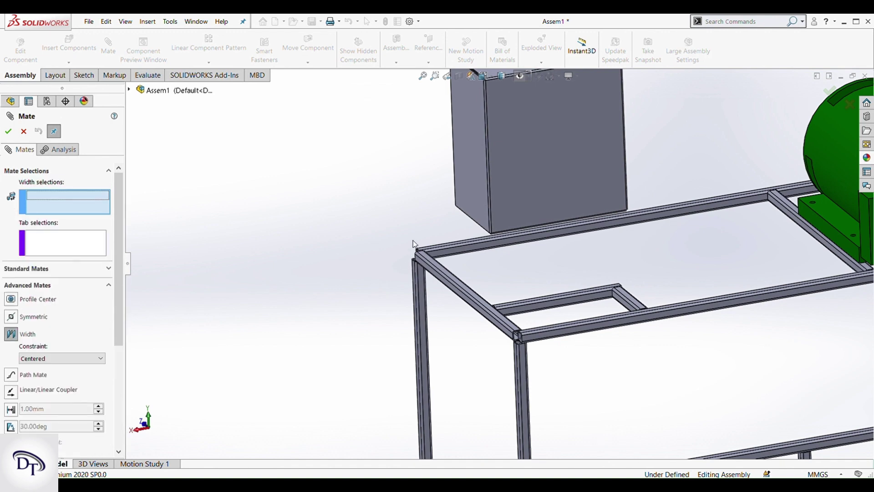
pyautogui.click(459, 200)
pyautogui.moveTo(508, 193); pyautogui.dragTo(569, 160, button='middle')
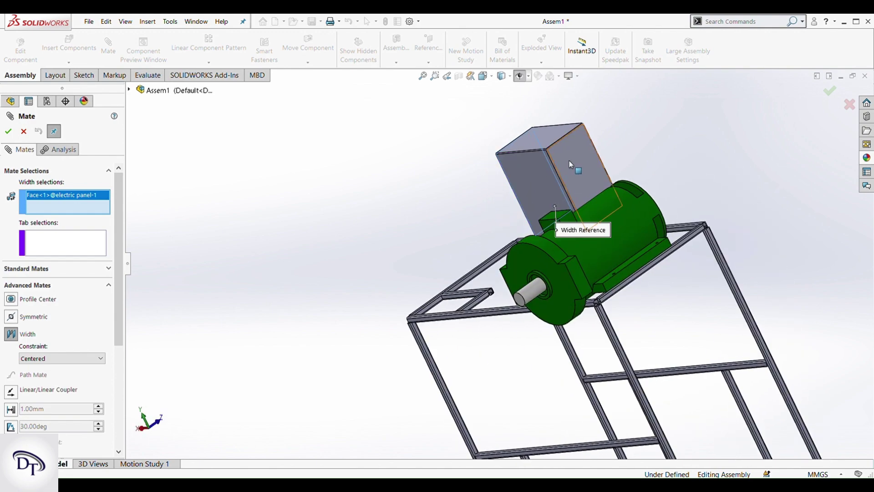
pyautogui.click(571, 160)
# Step: Center the panel between the short inner bar's generator-side face and the top end bar's outer face, with the mate alignment set to aligned
pyautogui.scroll(-6, 499, 295)
pyautogui.click(500, 294)
pyautogui.scroll(3, 499, 300)
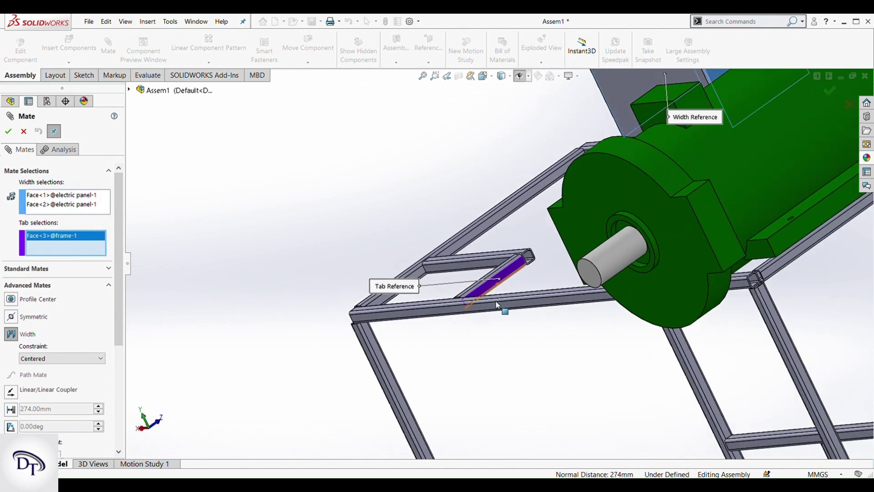
pyautogui.moveTo(420, 295); pyautogui.dragTo(514, 300, button='middle')
pyautogui.scroll(4, 455, 310)
pyautogui.scroll(-4, 274, 280)
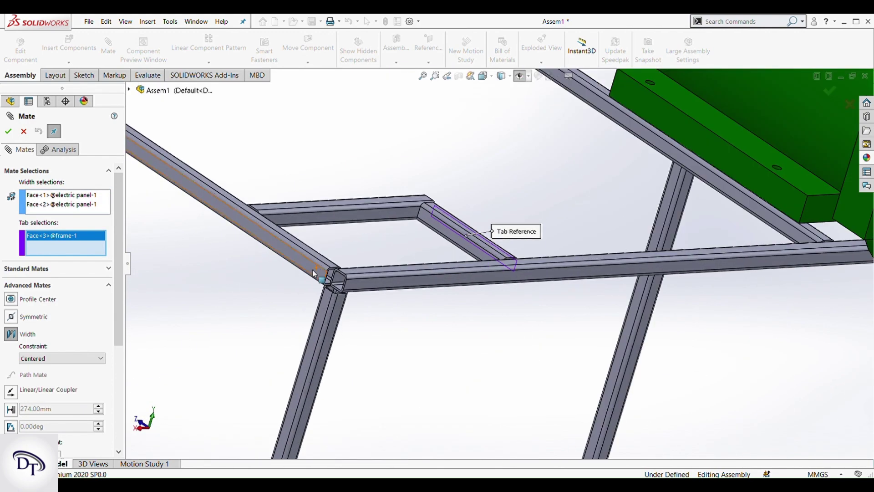
pyautogui.click(313, 273)
pyautogui.scroll(5, 317, 272)
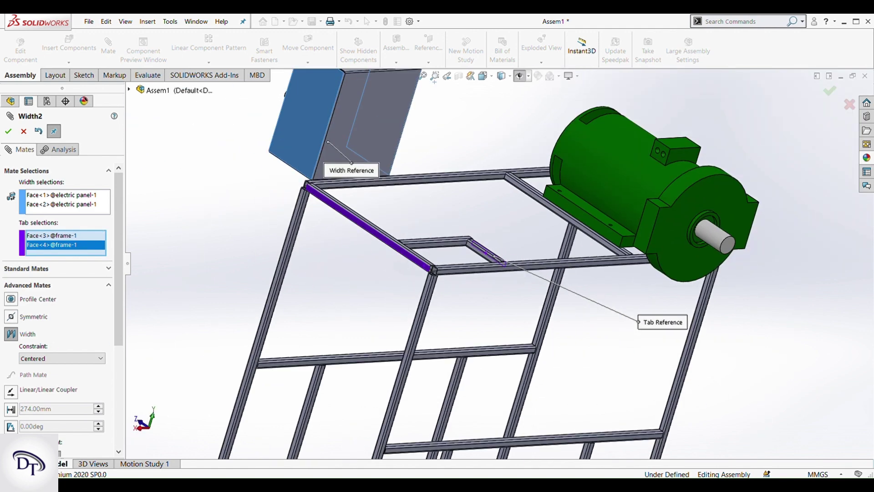
pyautogui.scroll(-5, 71, 357)
pyautogui.click(32, 299)
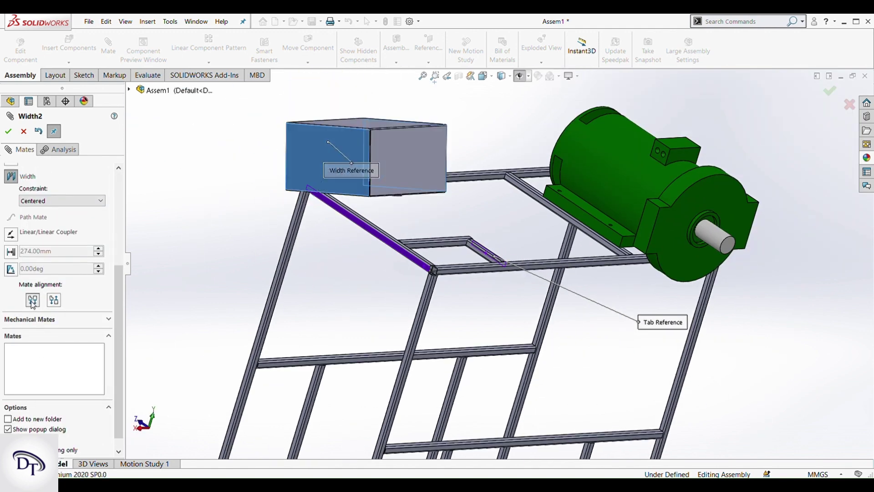
pyautogui.click(8, 132)
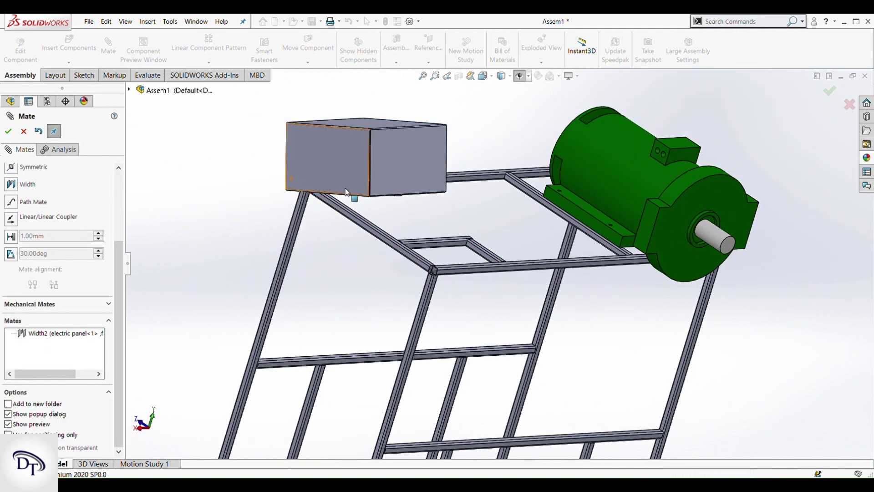
pyautogui.moveTo(347, 193); pyautogui.dragTo(250, 160, button='middle')
pyautogui.click(23, 132)
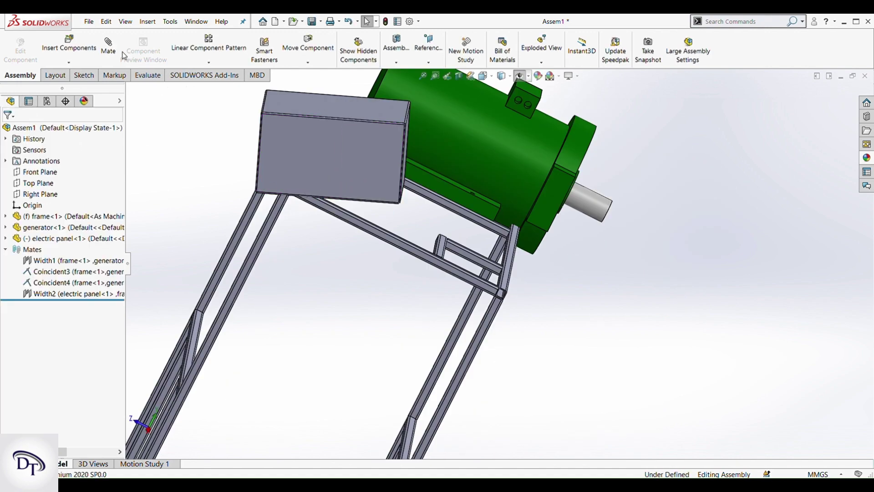
# Step: Mate the electric panel's underside coincident with the top face of the frame's short inner support rail
pyautogui.click(108, 46)
pyautogui.moveTo(182, 191); pyautogui.dragTo(235, 149, button='middle')
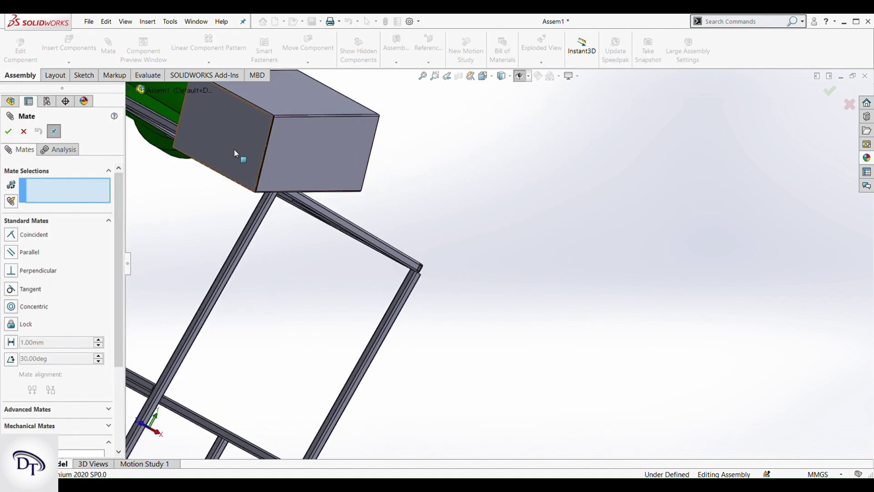
pyautogui.click(331, 180)
pyautogui.moveTo(381, 191); pyautogui.dragTo(302, 213, button='middle')
pyautogui.scroll(-5, 446, 211)
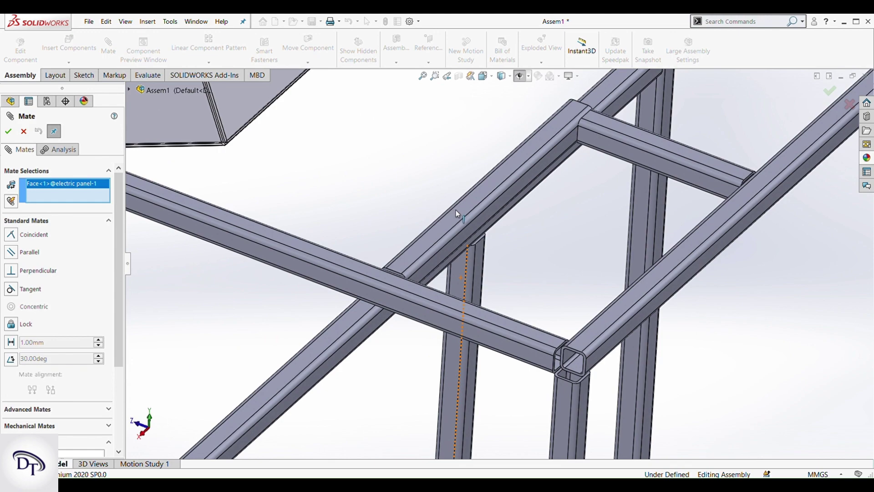
pyautogui.click(459, 214)
pyautogui.scroll(5, 460, 214)
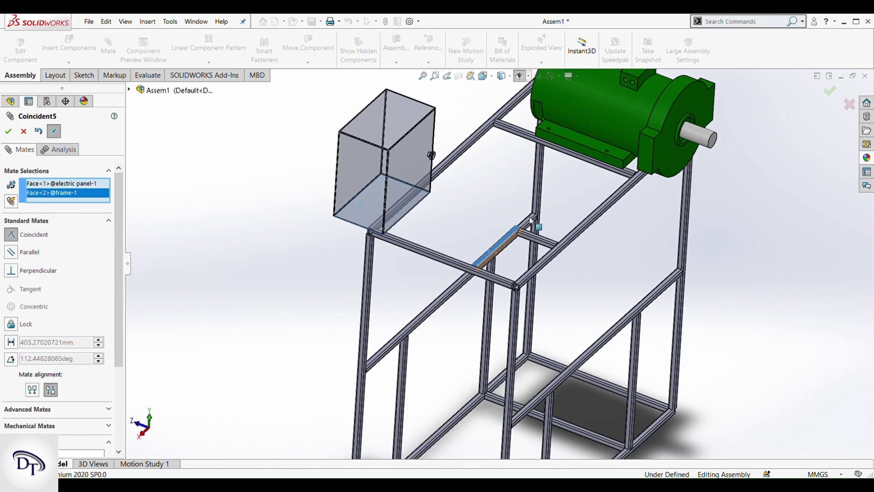
pyautogui.rightClick(586, 200)
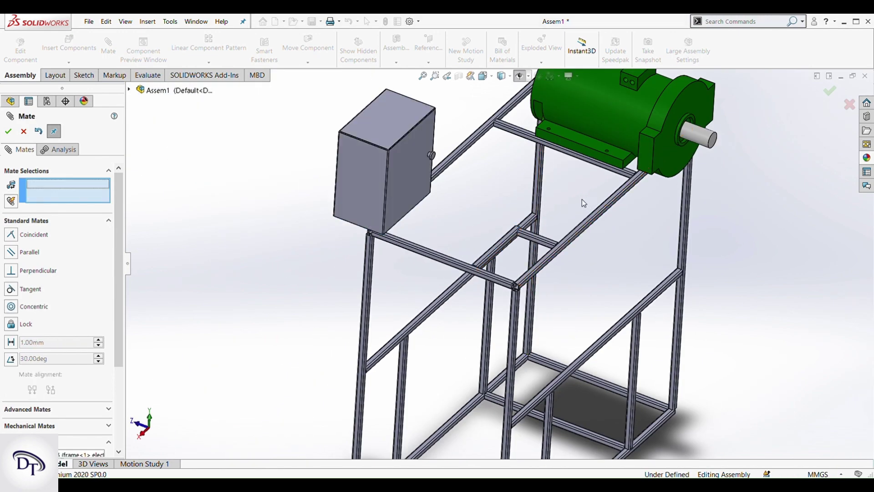
# Step: Mate the electric panel's front face with the knob coincident with the outer face of the frame's top long rail
pyautogui.click(422, 199)
pyautogui.scroll(-5, 485, 236)
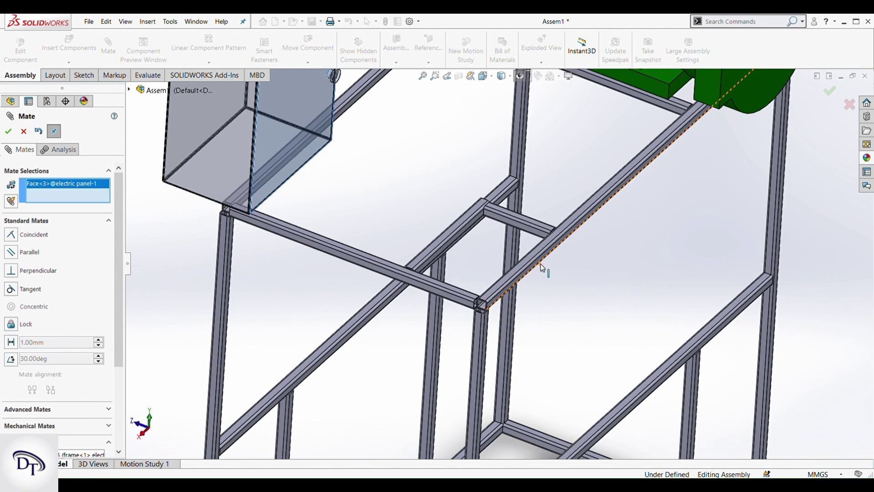
pyautogui.click(471, 305)
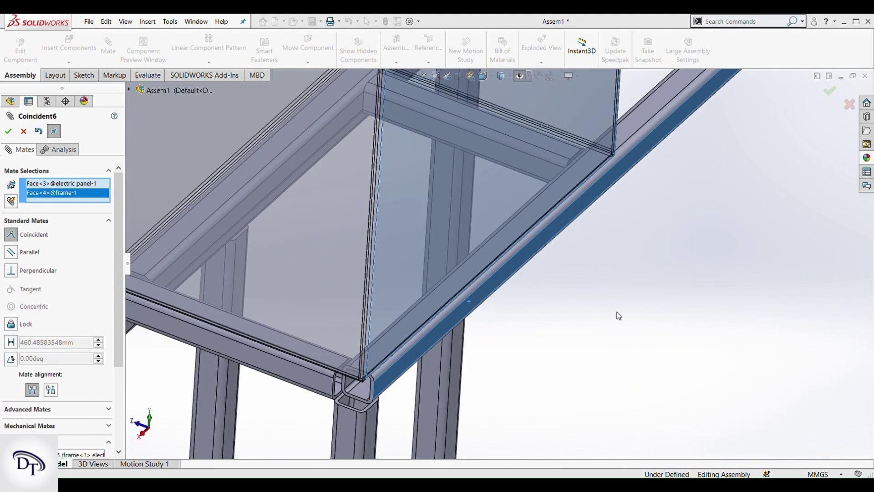
pyautogui.rightClick(604, 323)
pyautogui.scroll(10, 573, 269)
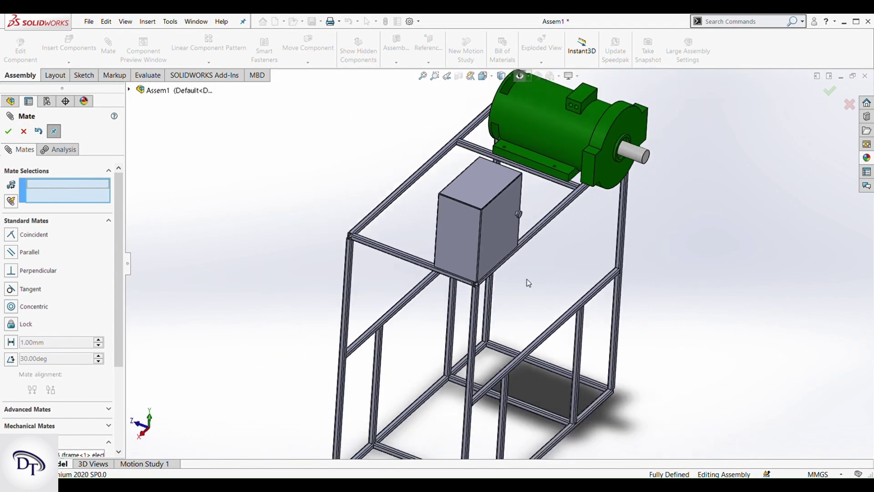
pyautogui.click(23, 131)
pyautogui.scroll(2, 434, 313)
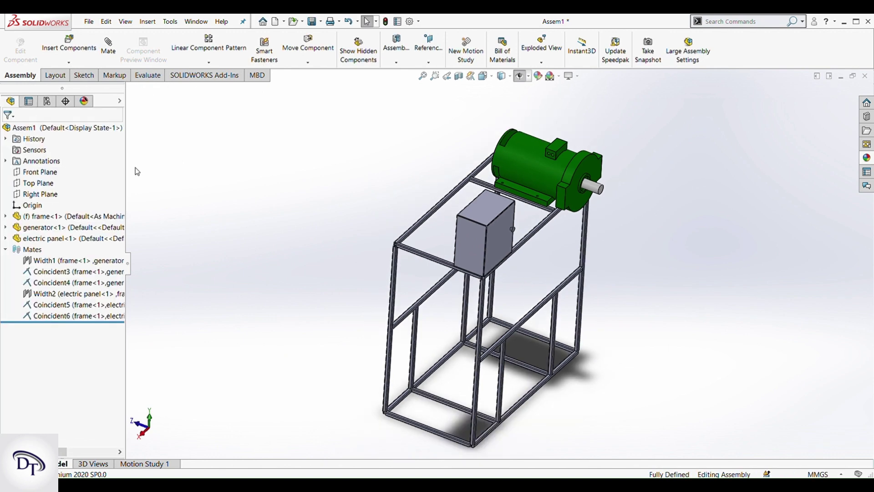
# Step: Insert the SKXX SKXXUU SHXXA shaft support in configuration SK12 SK12UU SH12A and place it near the frame's middle long rail
pyautogui.click(69, 46)
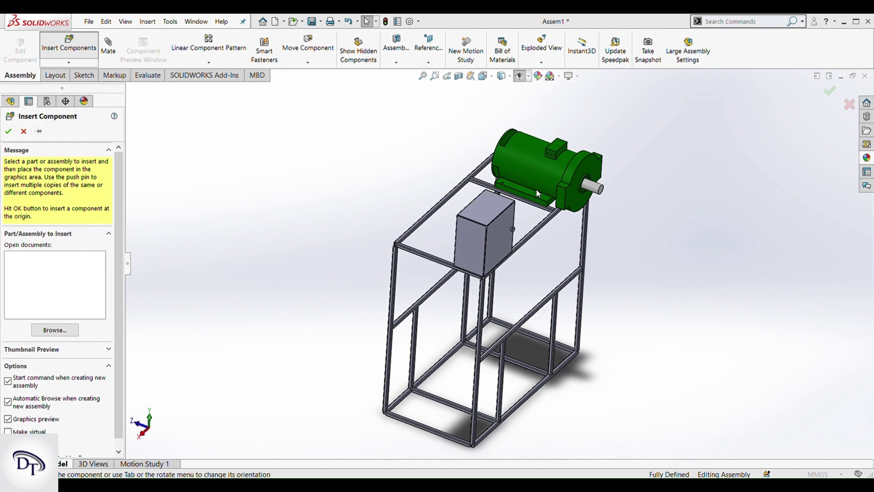
pyautogui.scroll(-8, 550, 292)
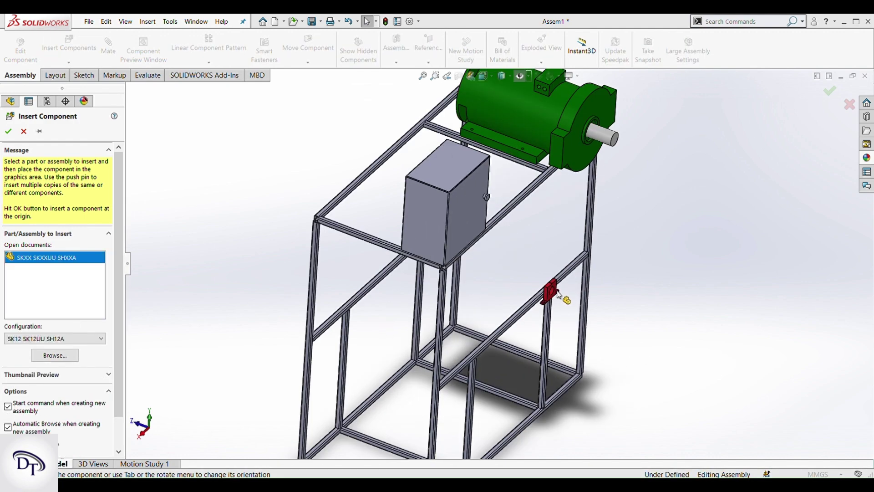
pyautogui.click(546, 208)
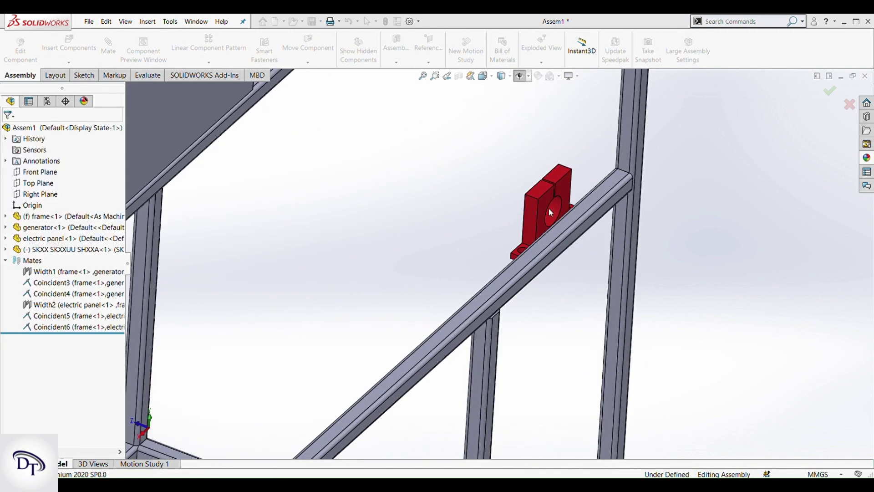
pyautogui.scroll(-3, 548, 208)
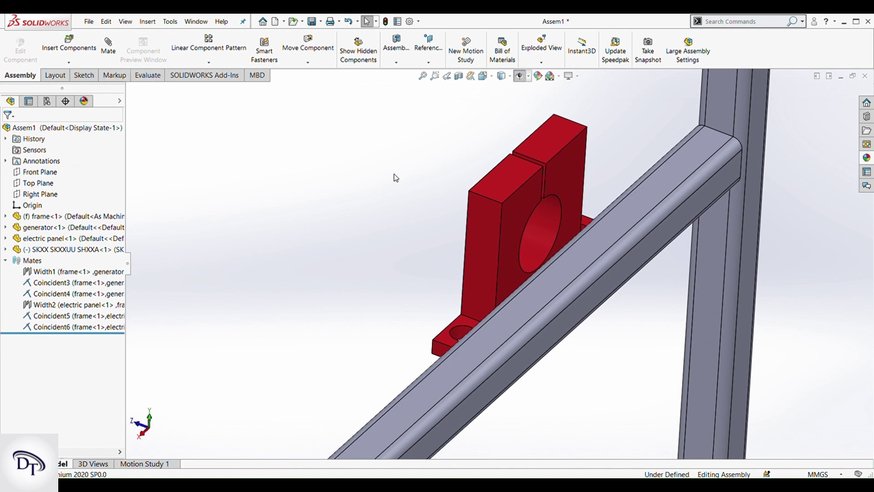
pyautogui.click(526, 206)
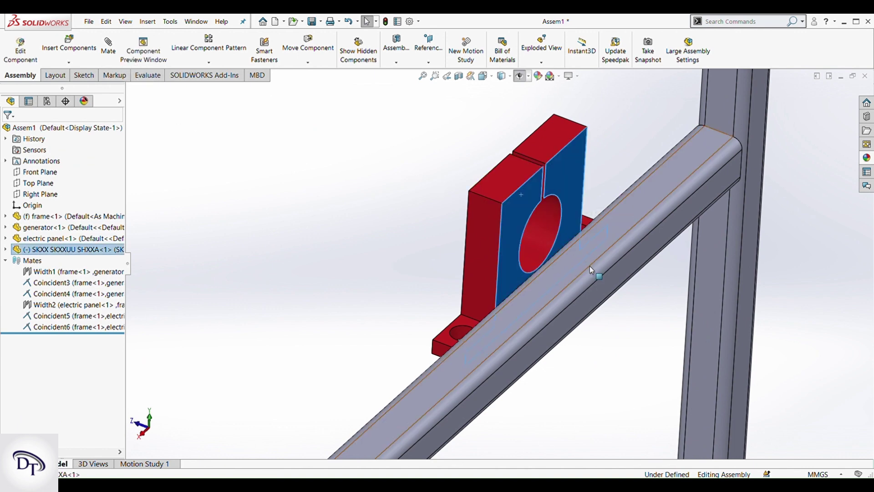
pyautogui.keyDown('ctrl'); pyautogui.click(600, 295); pyautogui.keyUp('ctrl')
pyautogui.moveTo(477, 259); pyautogui.dragTo(496, 240, button='middle')
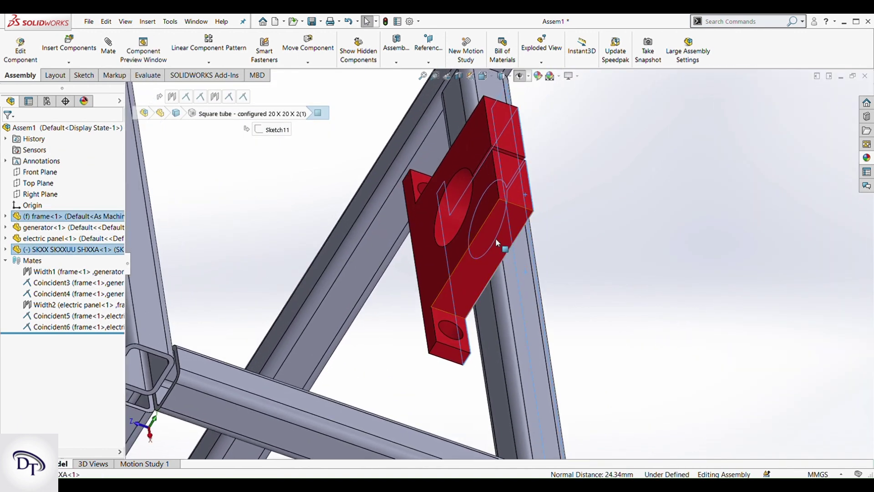
pyautogui.keyDown('ctrl'); pyautogui.click(481, 173); pyautogui.keyUp('ctrl')
pyautogui.keyDown('ctrl'); pyautogui.click(488, 331); pyautogui.keyUp('ctrl')
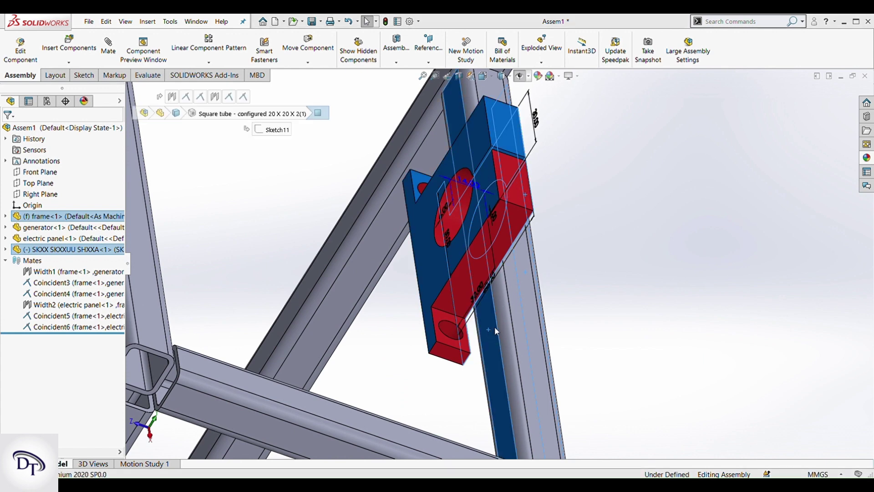
pyautogui.click(207, 174)
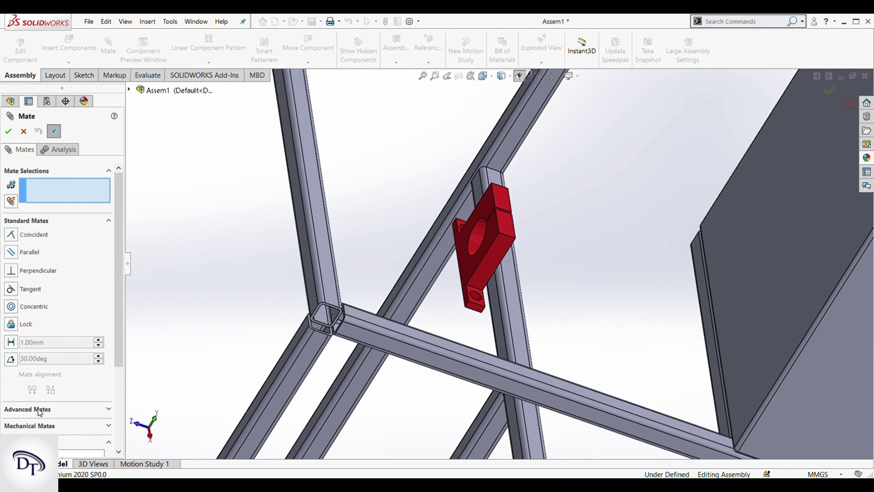
# Step: Center the shaft support's two flat faces between the side faces of the frame's middle long rail with a width mate
pyautogui.click(40, 410)
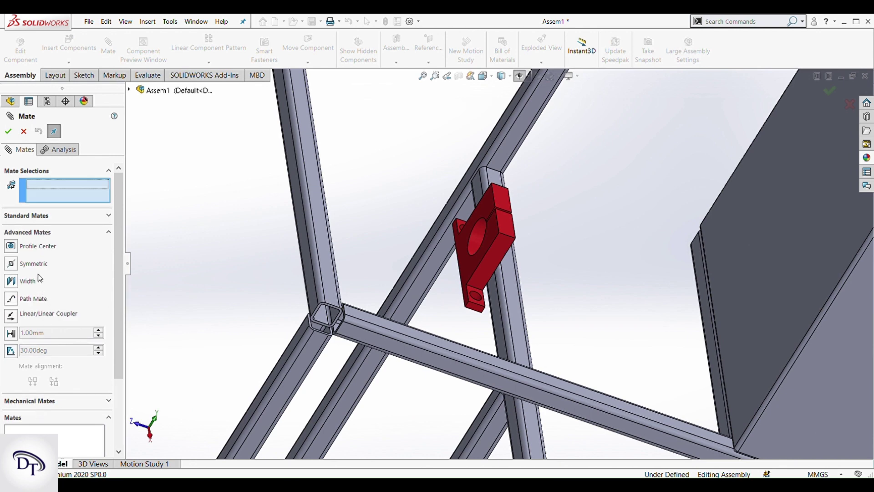
pyautogui.click(26, 281)
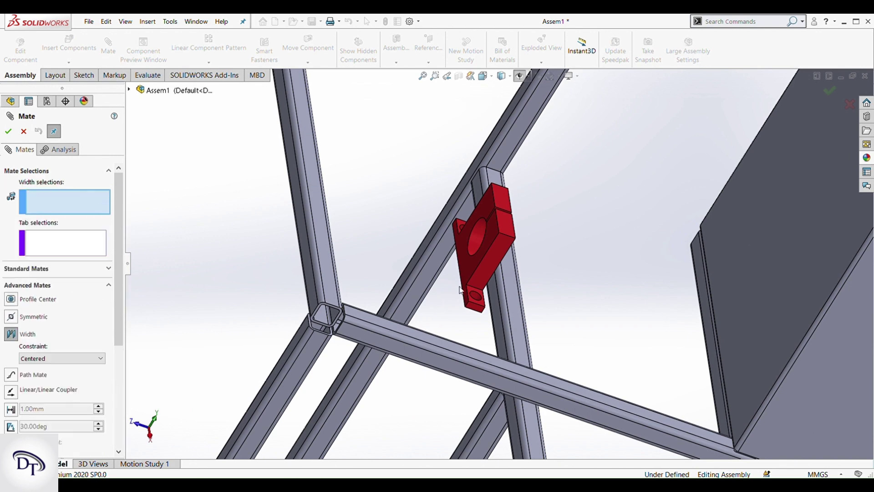
pyautogui.click(468, 266)
pyautogui.moveTo(507, 272); pyautogui.dragTo(462, 269, button='middle')
pyautogui.click(528, 223)
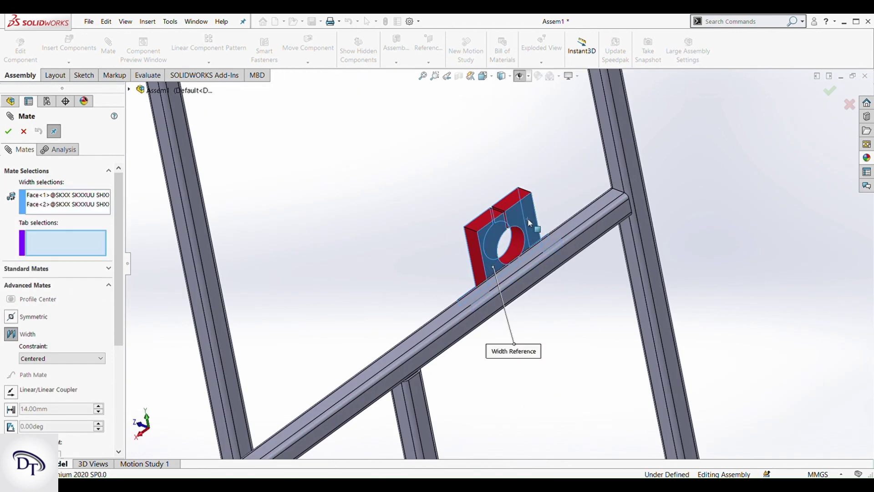
pyautogui.click(534, 276)
pyautogui.scroll(3, 386, 307)
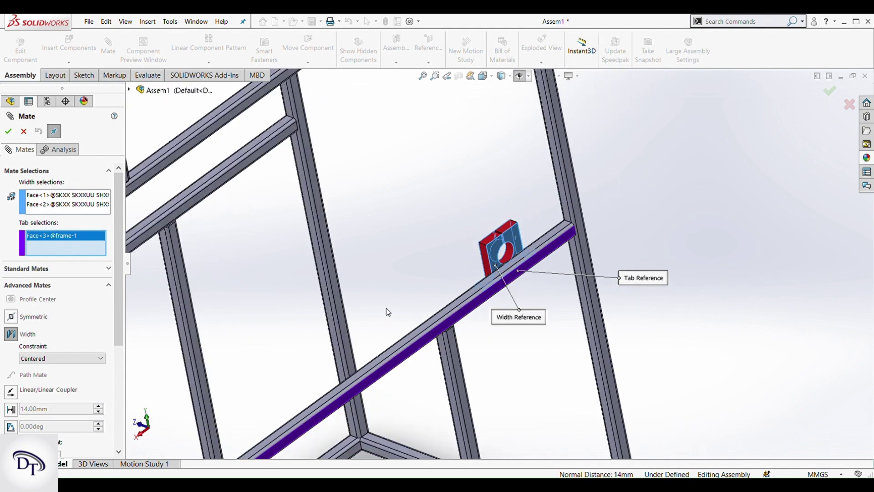
pyautogui.moveTo(386, 308); pyautogui.dragTo(484, 312, button='middle')
pyautogui.scroll(-3, 212, 256)
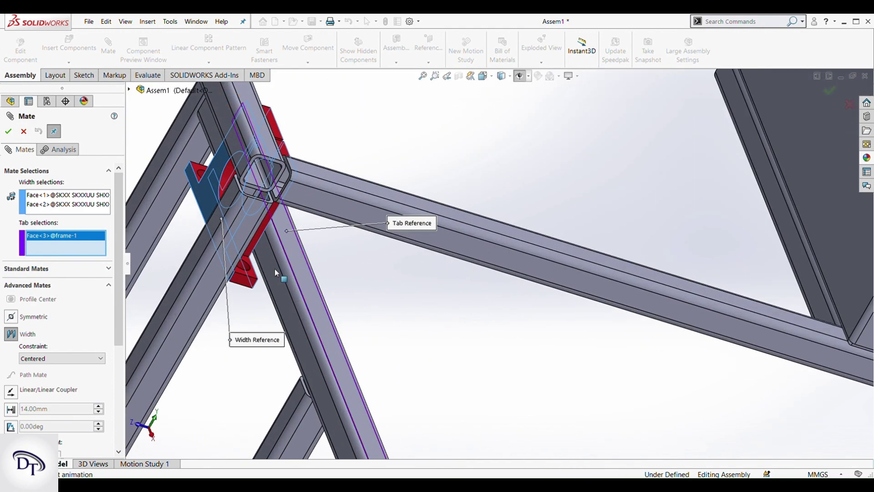
pyautogui.click(274, 268)
pyautogui.click(8, 132)
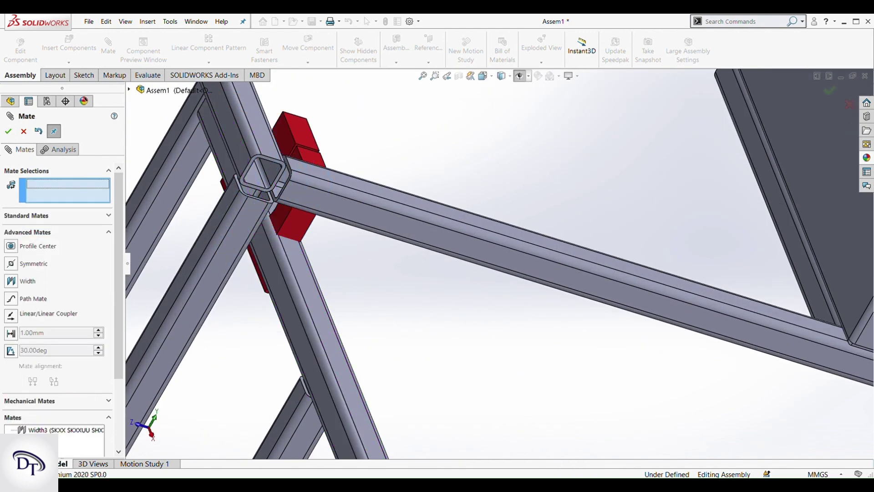
# Step: Lift the shaft support above the middle long rail and mate its underside coincident with the rail's top face
pyautogui.moveTo(369, 278); pyautogui.dragTo(368, 217, button='middle')
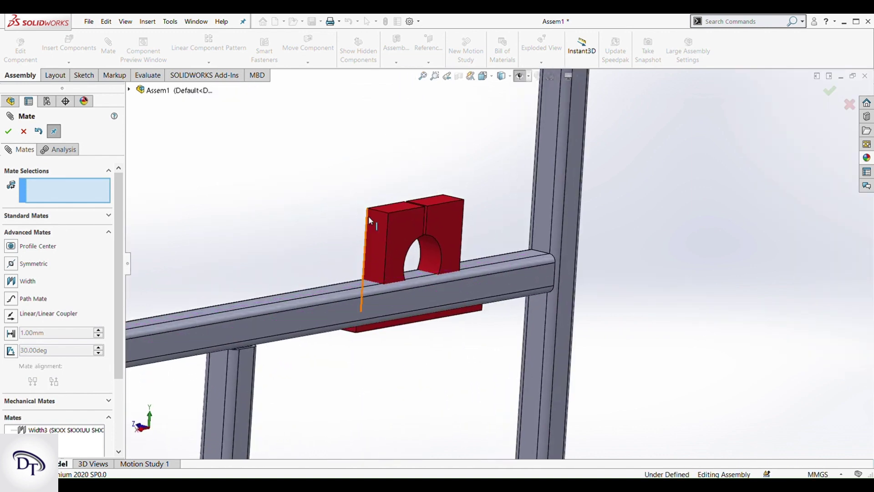
pyautogui.moveTo(400, 199); pyautogui.dragTo(395, 142)
pyautogui.click(23, 132)
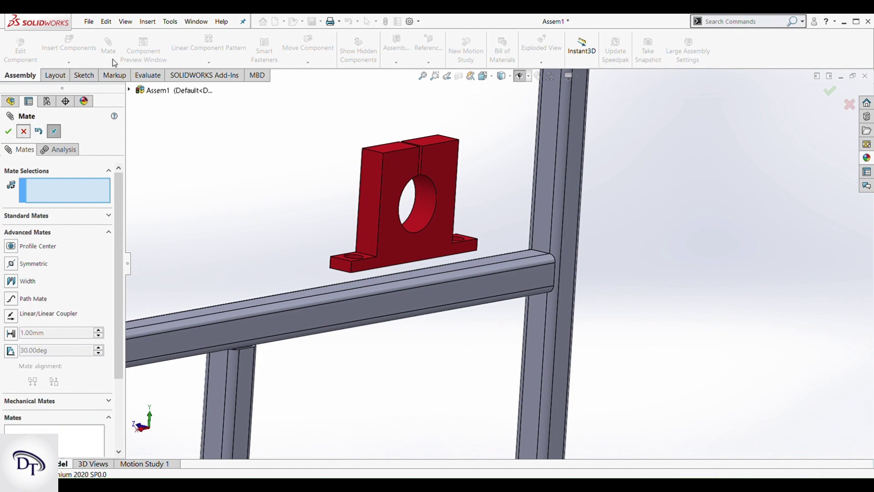
pyautogui.moveTo(418, 299); pyautogui.dragTo(427, 245, button='middle')
pyautogui.click(416, 286)
pyautogui.click(426, 238)
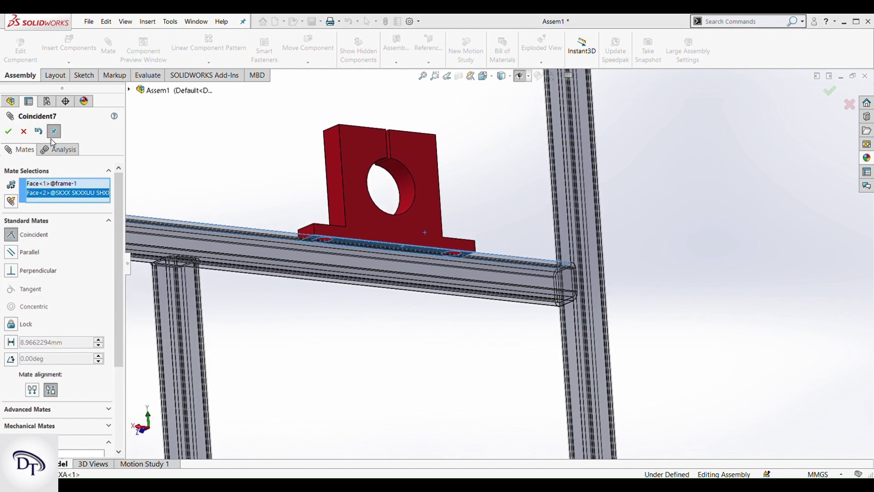
pyautogui.click(10, 133)
pyautogui.click(24, 131)
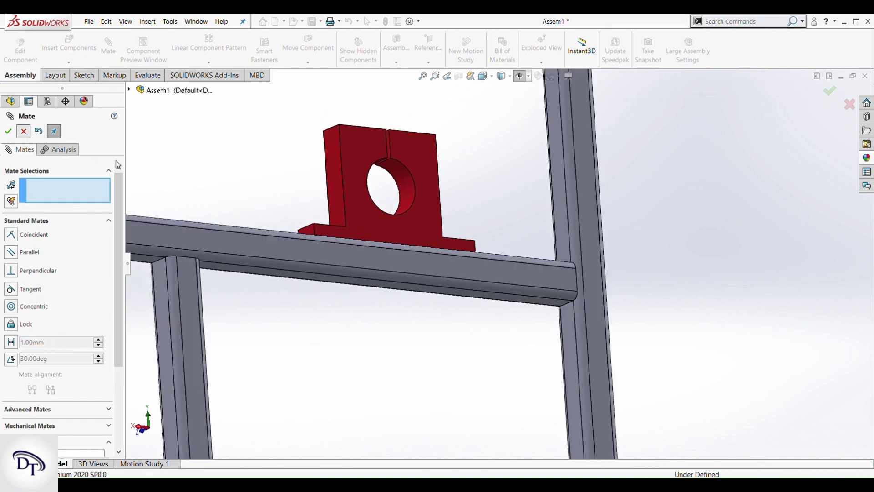
# Step: Copy the mated shaft support and place the copy near the parallel middle long rail on the frame's other side
pyautogui.scroll(5, 386, 229)
pyautogui.scroll(3, 496, 274)
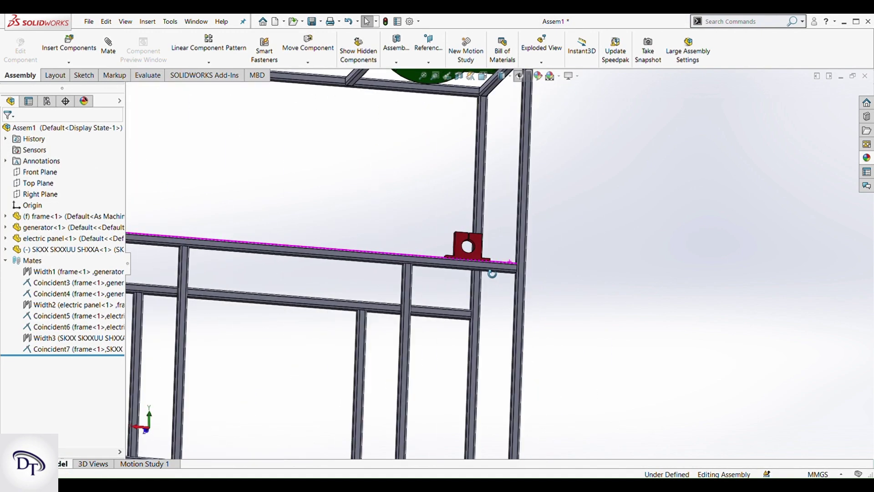
pyautogui.moveTo(492, 274); pyautogui.dragTo(484, 293, button='middle')
pyautogui.scroll(2, 565, 236)
pyautogui.scroll(-2, 566, 242)
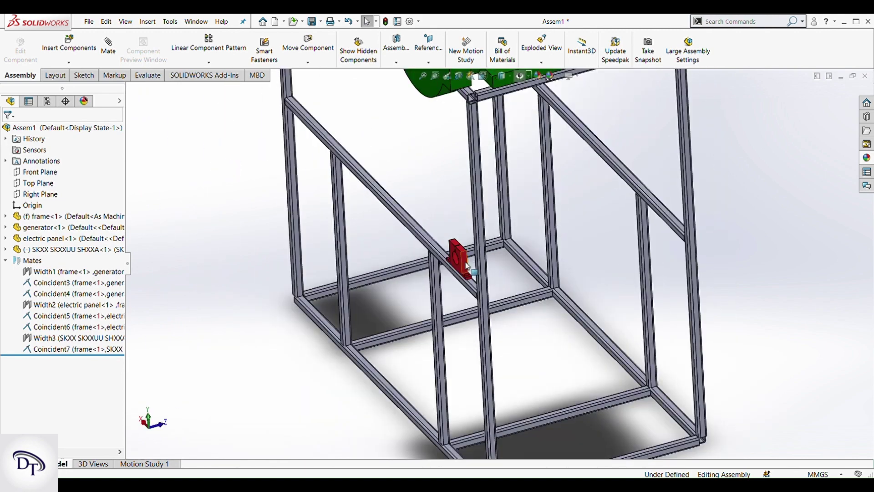
pyautogui.keyDown('ctrl'); pyautogui.moveTo(468, 266); pyautogui.dragTo(673, 189); pyautogui.keyUp('ctrl')
pyautogui.scroll(-5, 621, 207)
# Step: Start a centered width mate using the copied shaft support's two opposite flat faces as the width references
pyautogui.click(398, 261)
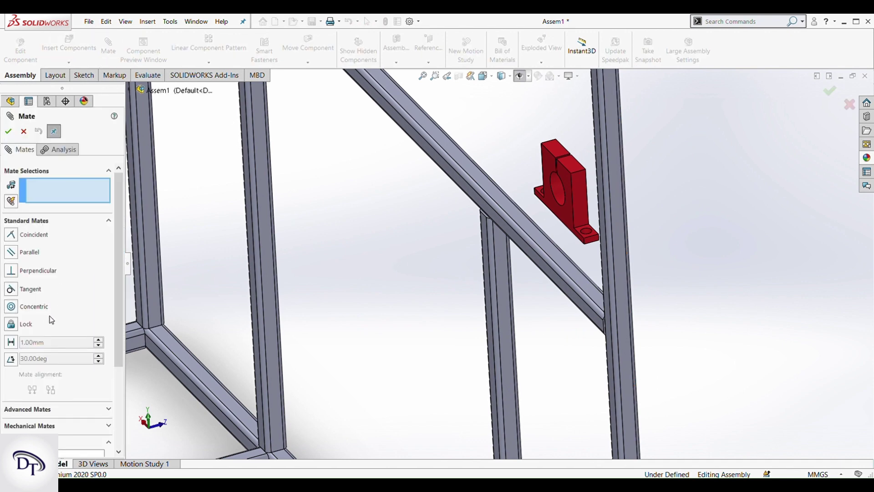
pyautogui.click(52, 332)
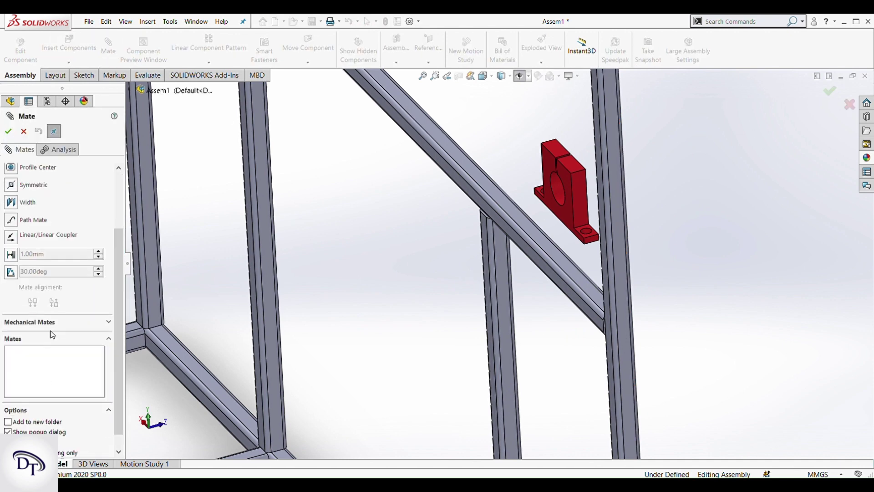
pyautogui.click(28, 203)
pyautogui.scroll(-2, 561, 225)
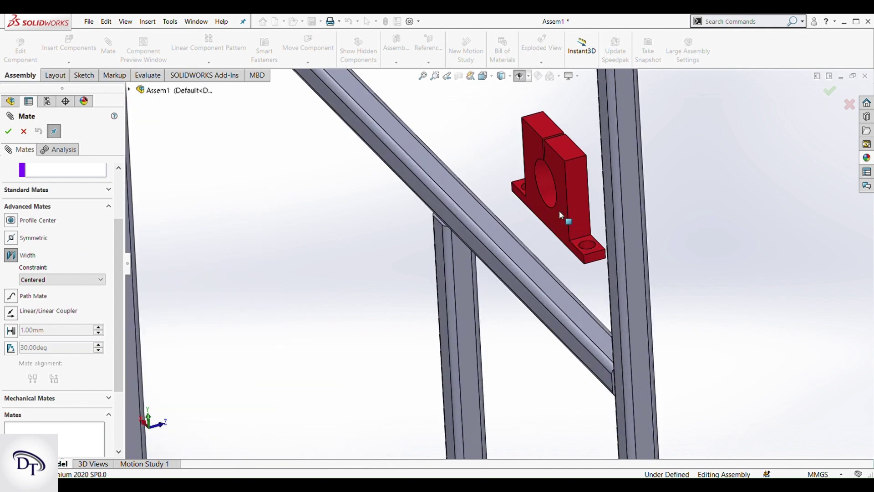
pyautogui.click(559, 211)
pyautogui.scroll(2, 561, 212)
pyautogui.moveTo(561, 212); pyautogui.dragTo(543, 218, button='middle')
pyautogui.scroll(-2, 544, 217)
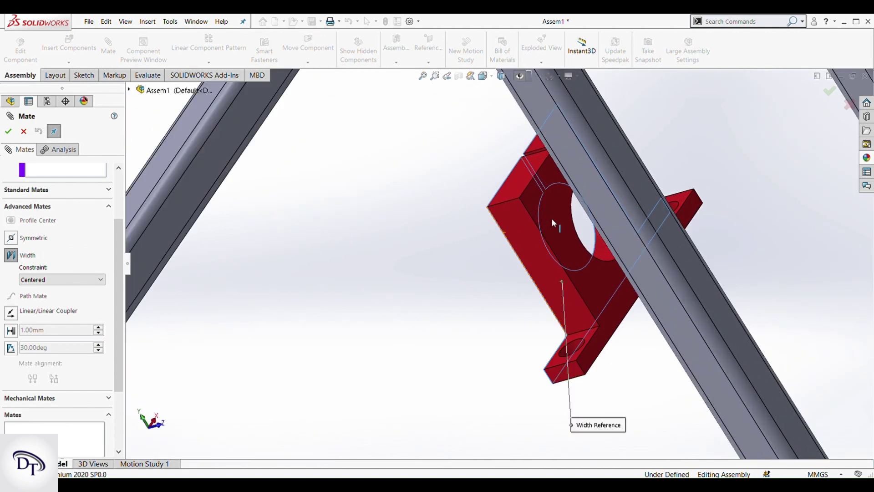
pyautogui.click(550, 217)
# Step: Add both side faces of the opposite middle long rail as tab references and accept the copied support's width mate
pyautogui.scroll(3, 609, 254)
pyautogui.scroll(-3, 626, 311)
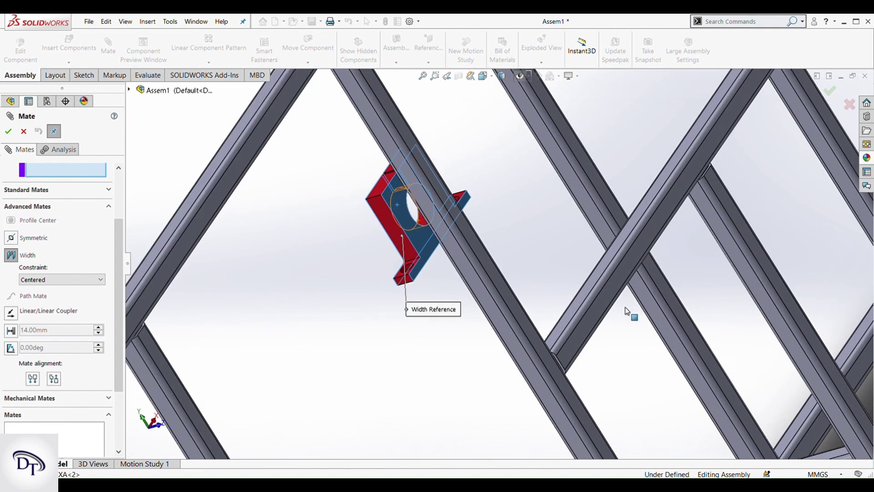
pyautogui.click(605, 321)
pyautogui.moveTo(605, 322); pyautogui.dragTo(594, 275, button='middle')
pyautogui.scroll(-3, 470, 293)
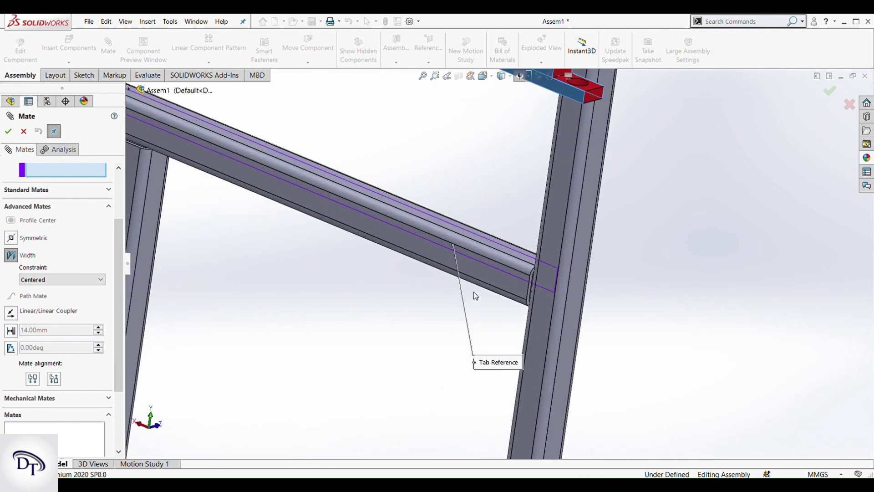
pyautogui.click(485, 269)
pyautogui.scroll(-2, 501, 269)
pyautogui.scroll(2, 513, 268)
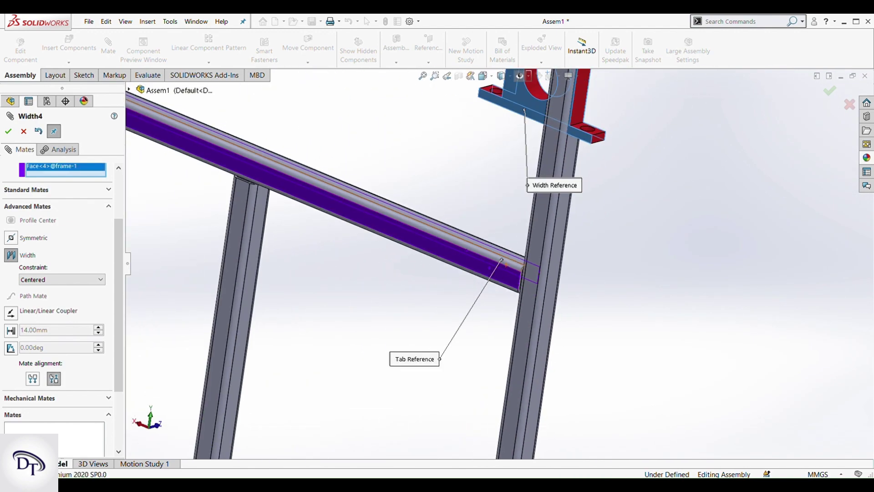
pyautogui.click(8, 132)
pyautogui.moveTo(520, 126); pyautogui.dragTo(217, 107, button='middle')
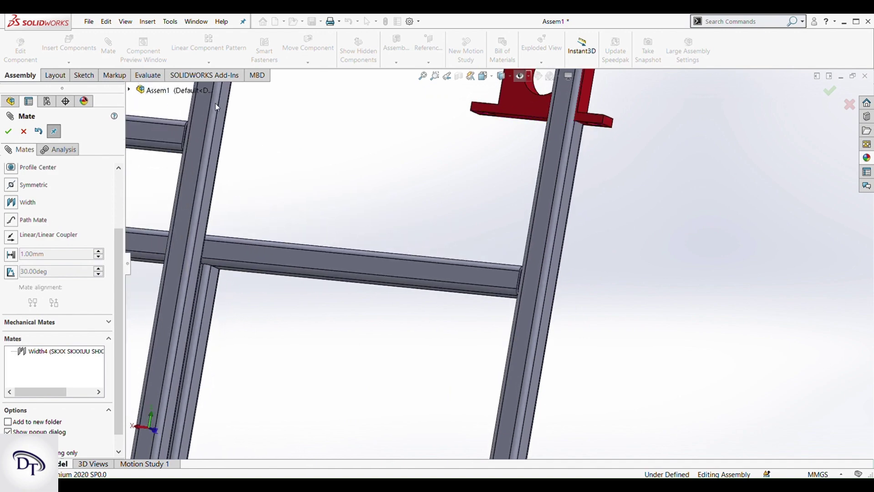
pyautogui.click(23, 131)
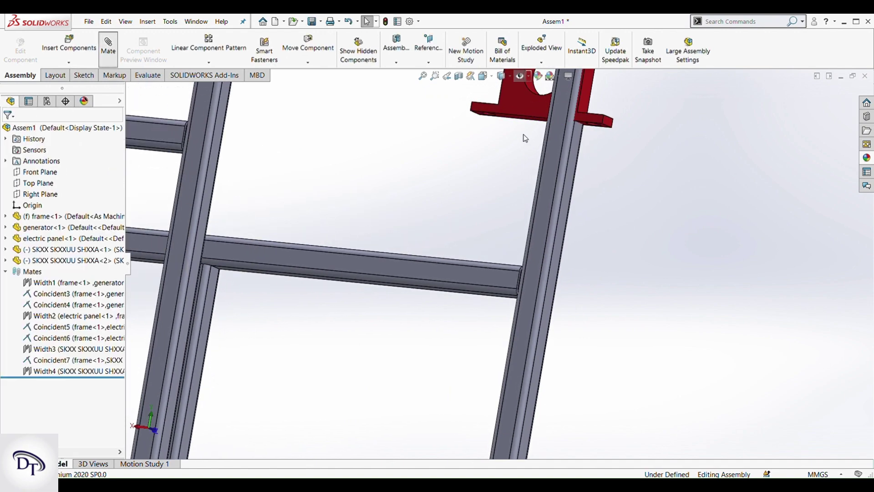
# Step: Mate the copied shaft support's underside coincident with the top face of its middle long rail
pyautogui.scroll(-5, 524, 123)
pyautogui.click(524, 165)
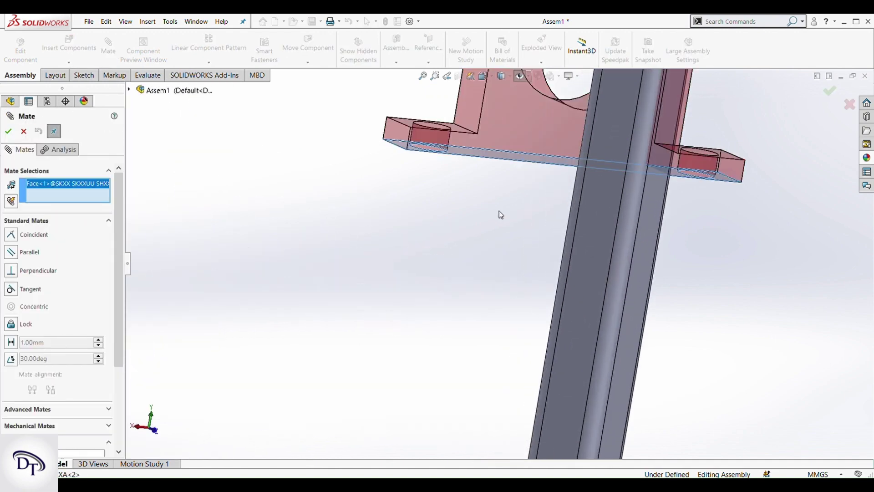
pyautogui.scroll(5, 468, 286)
pyautogui.moveTo(468, 287); pyautogui.dragTo(512, 328, button='middle')
pyautogui.scroll(-5, 470, 298)
pyautogui.click(469, 294)
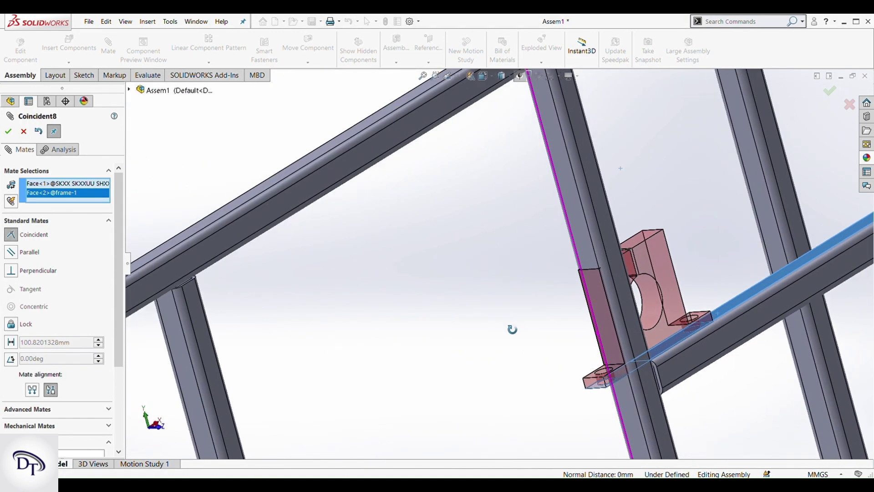
pyautogui.press('Return')
# Step: Slide the copied shaft support along its rail away from the corner post and finish mating
pyautogui.scroll(2, 640, 301)
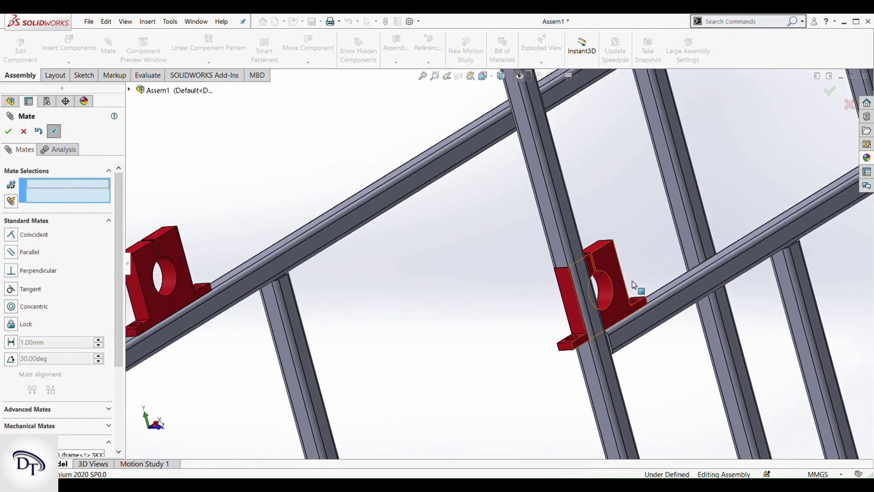
pyautogui.moveTo(633, 285); pyautogui.dragTo(704, 249)
pyautogui.scroll(4, 500, 292)
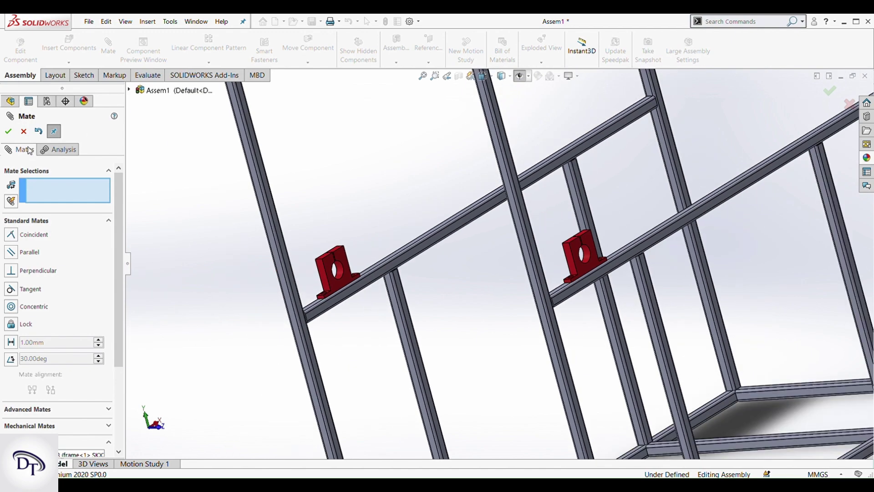
pyautogui.click(23, 132)
pyautogui.moveTo(410, 258); pyautogui.dragTo(669, 337, button='middle')
pyautogui.click(30, 197)
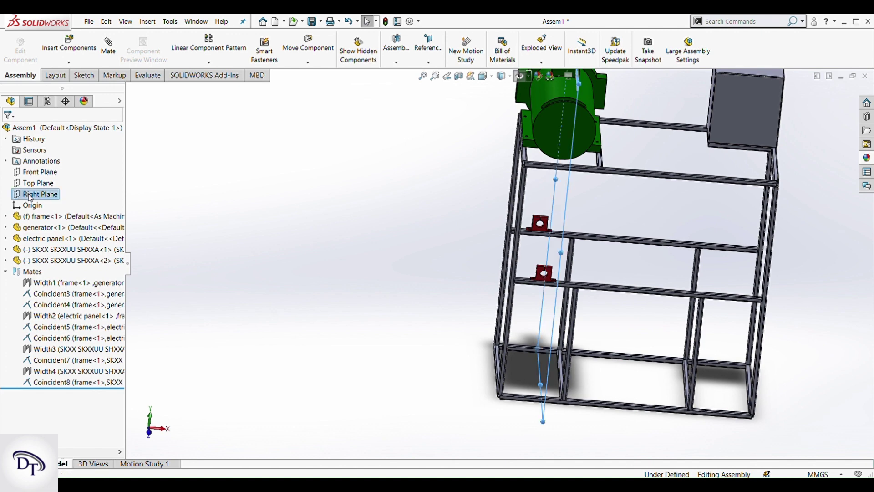
pyautogui.click(27, 186)
pyautogui.click(397, 213)
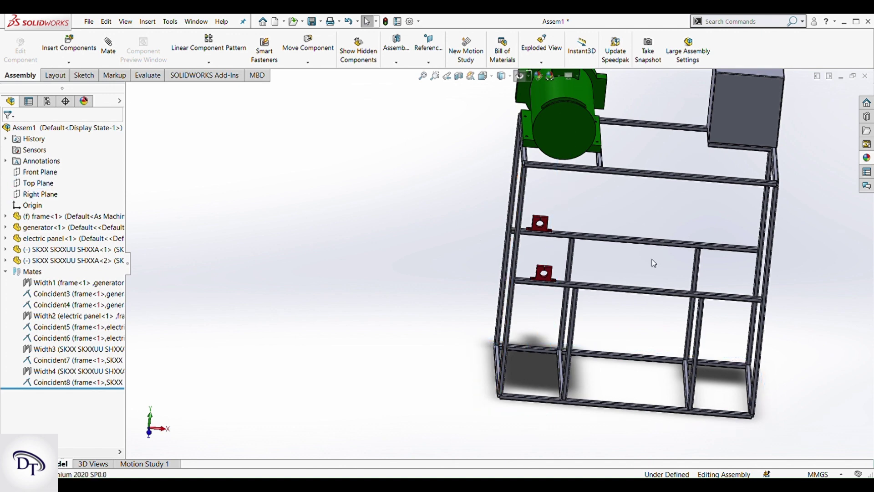
pyautogui.scroll(-2, 672, 262)
pyautogui.scroll(2, 516, 255)
# Step: Insert the shaft part, rotate it to run across the frame, and place it beside the two shaft supports
pyautogui.click(81, 47)
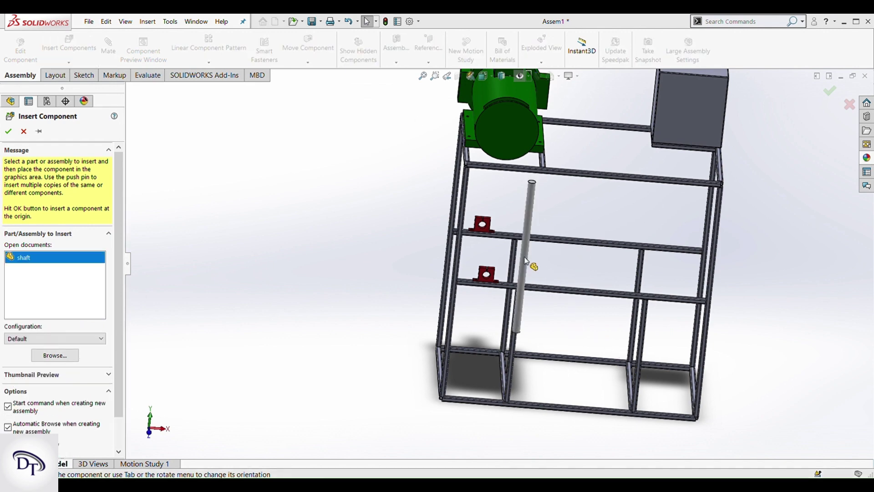
pyautogui.click(220, 432)
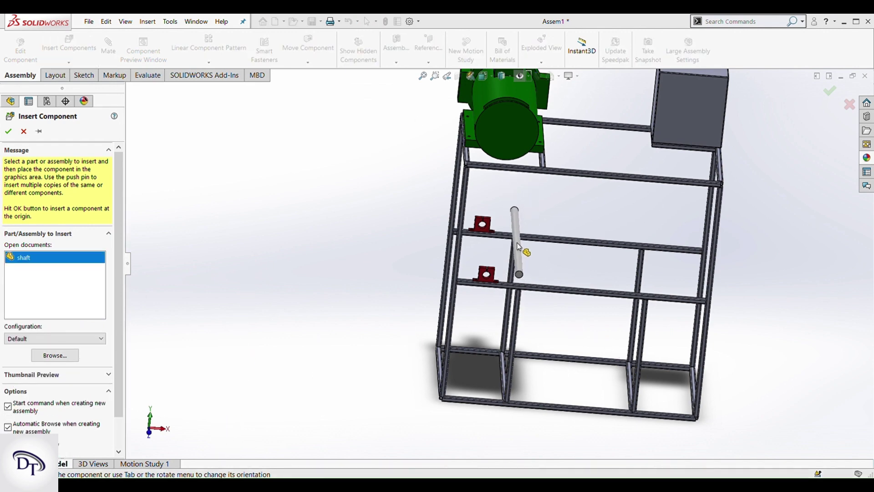
pyautogui.click(515, 235)
# Step: Mate the shaft's cylindrical face concentric with the bore of the first shaft support
pyautogui.scroll(-5, 514, 233)
pyautogui.click(513, 231)
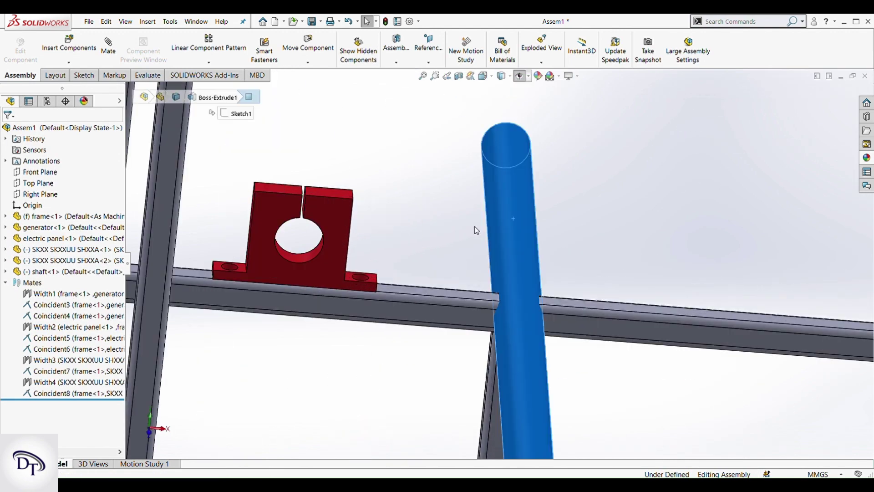
pyautogui.keyDown('ctrl'); pyautogui.click(299, 260); pyautogui.keyUp('ctrl')
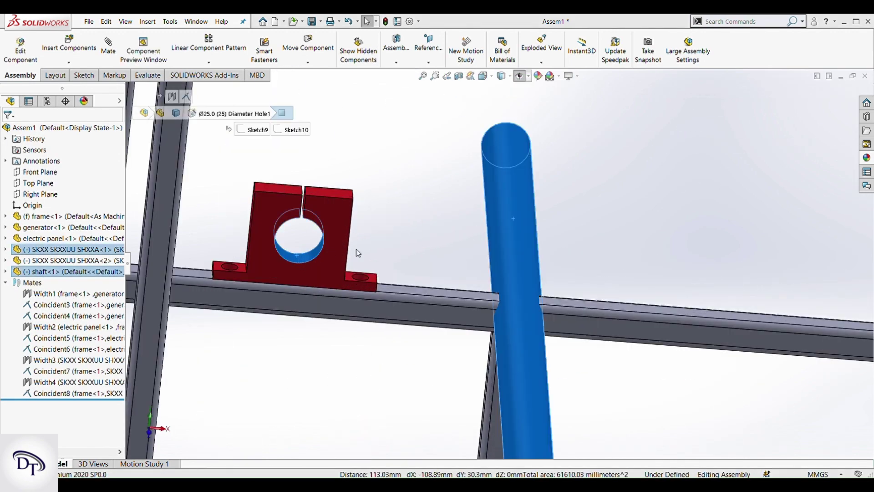
pyautogui.scroll(6, 419, 321)
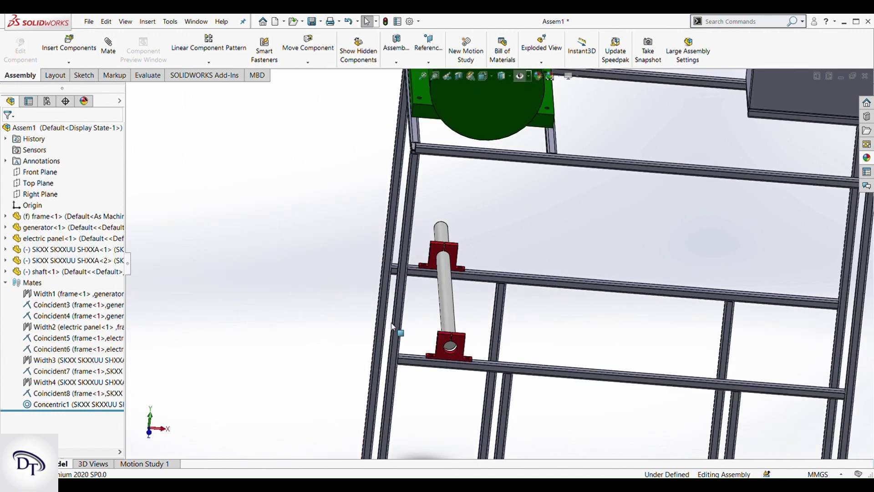
# Step: Mate the shaft's cylindrical face concentric with the bore of the copied shaft support
pyautogui.scroll(-10, 444, 357)
pyautogui.click(491, 286)
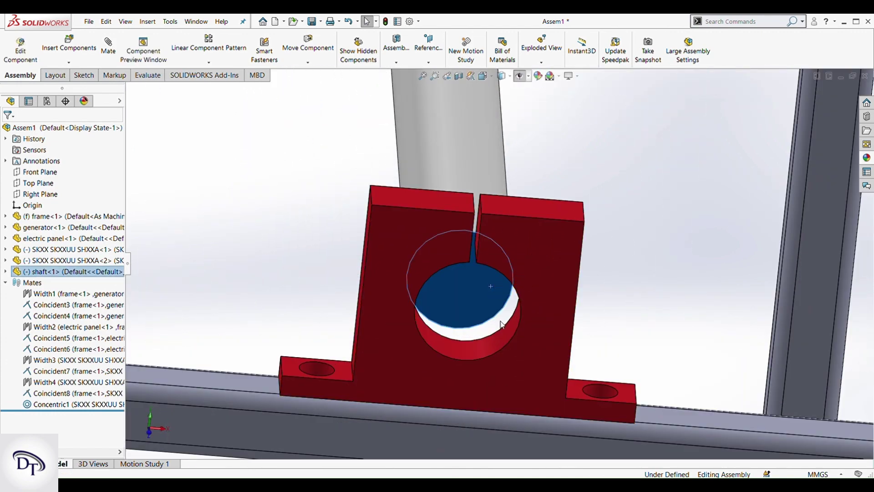
pyautogui.press('Escape')
pyautogui.click(438, 158)
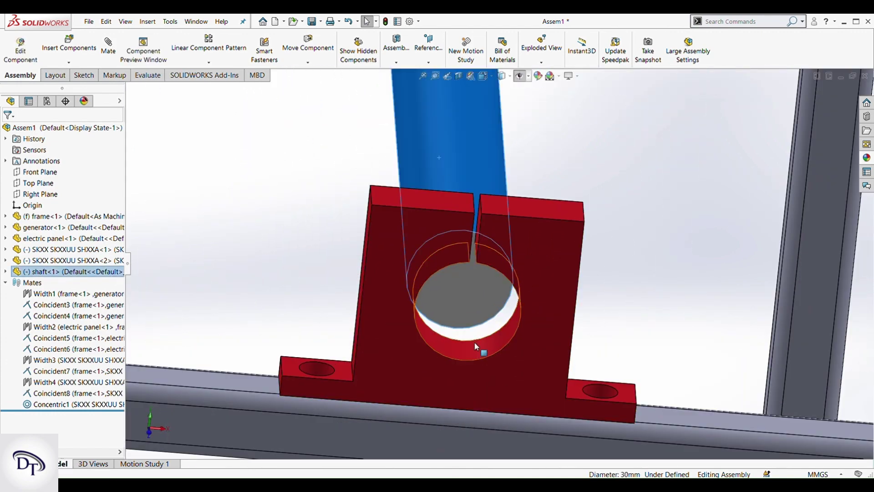
pyautogui.keyDown('ctrl'); pyautogui.click(476, 354); pyautogui.keyUp('ctrl')
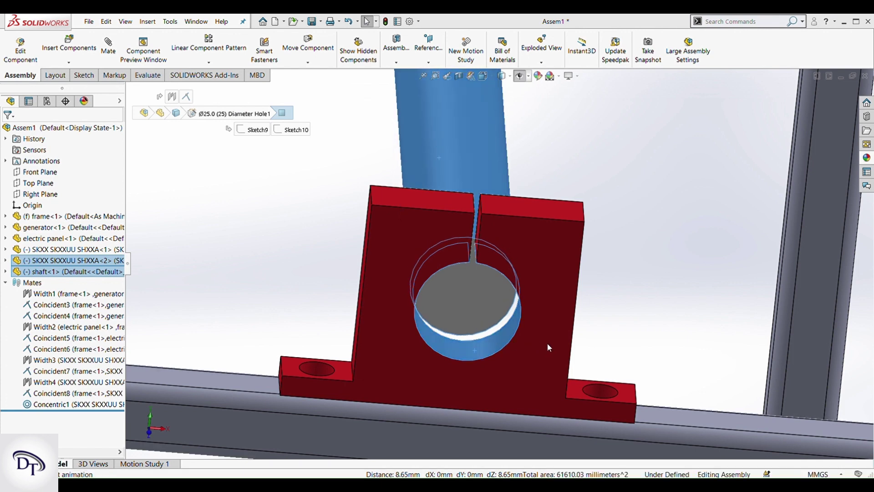
# Step: Mate the shaft's end face coincident with the outer face of the copied shaft support
pyautogui.press('Escape')
pyautogui.click(488, 302)
pyautogui.keyDown('ctrl'); pyautogui.click(516, 277); pyautogui.keyUp('ctrl')
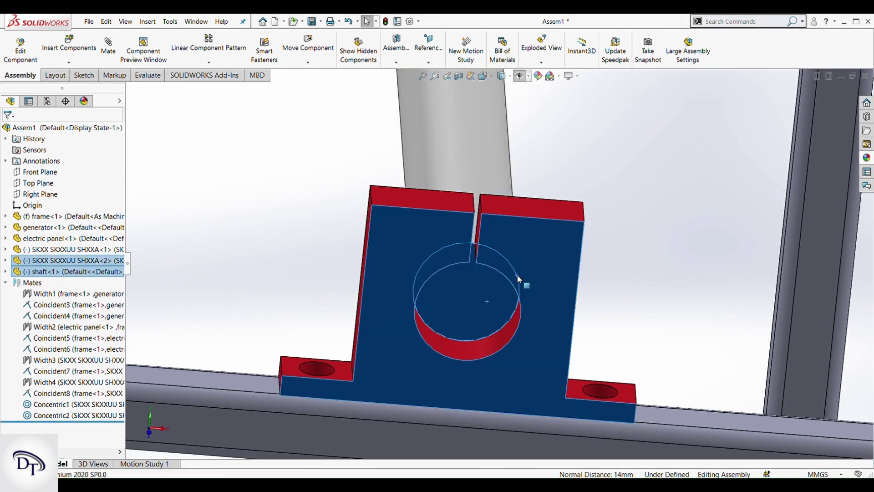
pyautogui.click(548, 266)
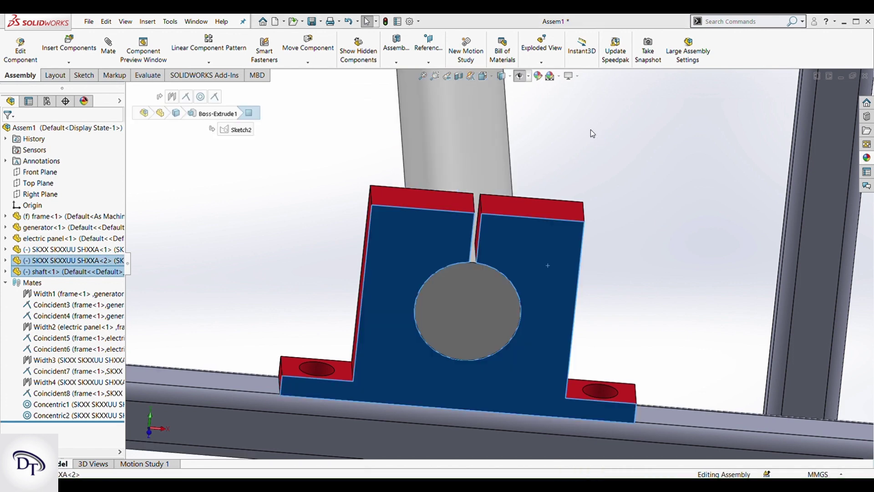
pyautogui.scroll(9, 591, 129)
pyautogui.click(585, 166)
pyautogui.scroll(3, 587, 262)
pyautogui.moveTo(596, 268); pyautogui.dragTo(591, 264, button='middle')
# Step: Insert the wheels part and place it beside the shaft on the frame
pyautogui.click(84, 50)
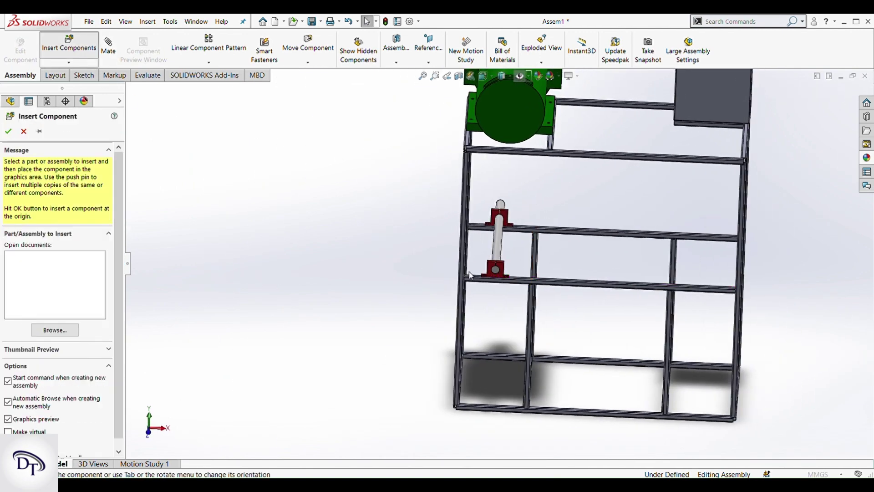
pyautogui.click(620, 351)
pyautogui.click(541, 219)
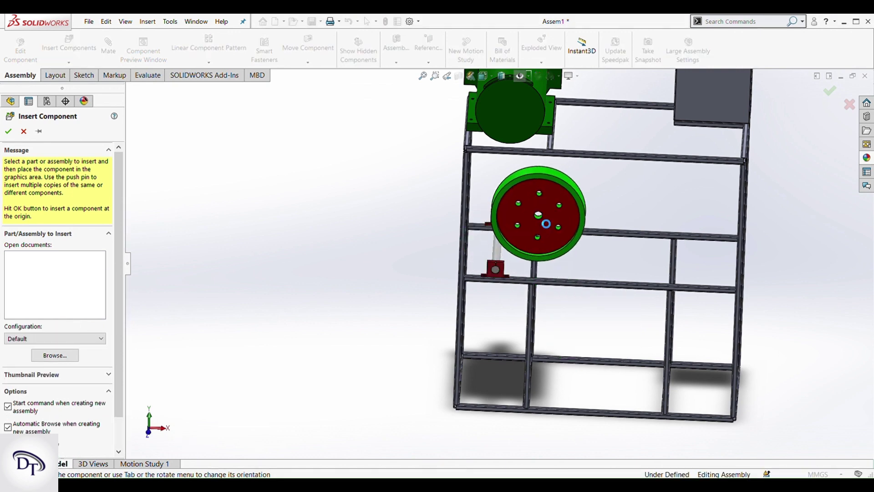
# Step: Mate the wheel's 30 mm center bore concentric with the shaft's cylindrical face
pyautogui.scroll(-5, 549, 217)
pyautogui.click(551, 217)
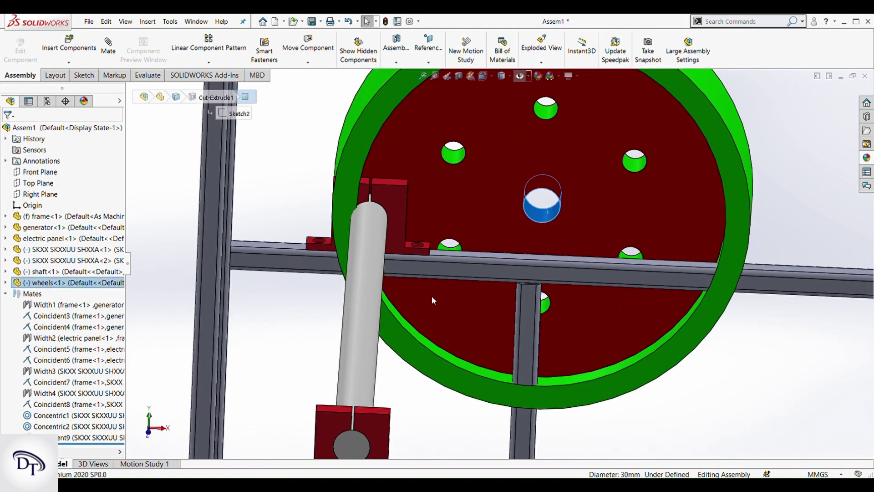
pyautogui.keyDown('ctrl'); pyautogui.click(349, 329); pyautogui.keyUp('ctrl')
pyautogui.click(416, 320)
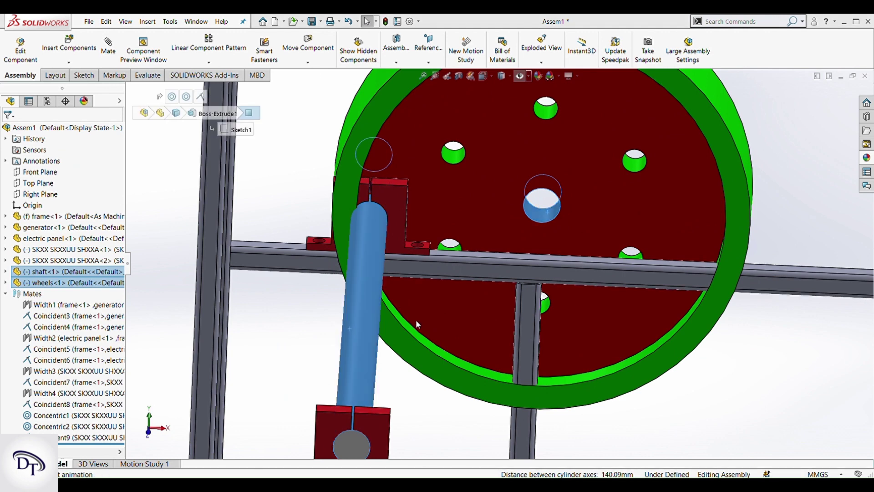
pyautogui.scroll(3, 604, 171)
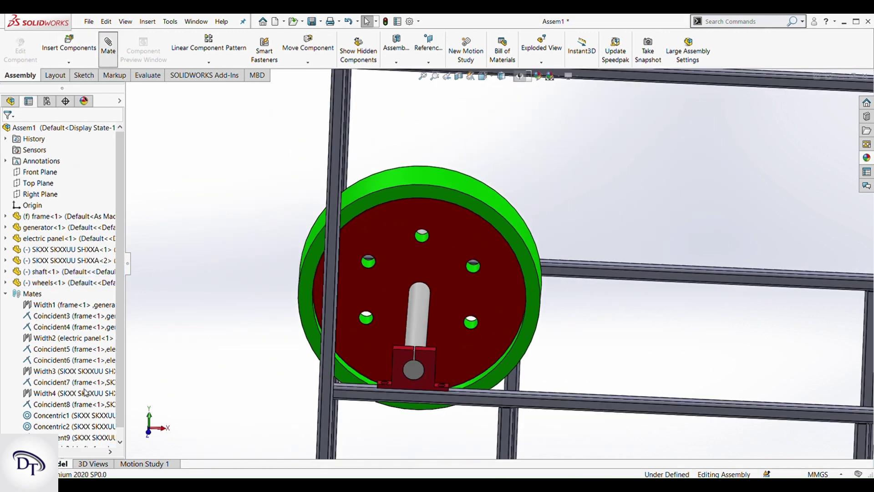
# Step: Start a centered width mate using the wheel's two opposite disc faces as the width selections
pyautogui.click(73, 411)
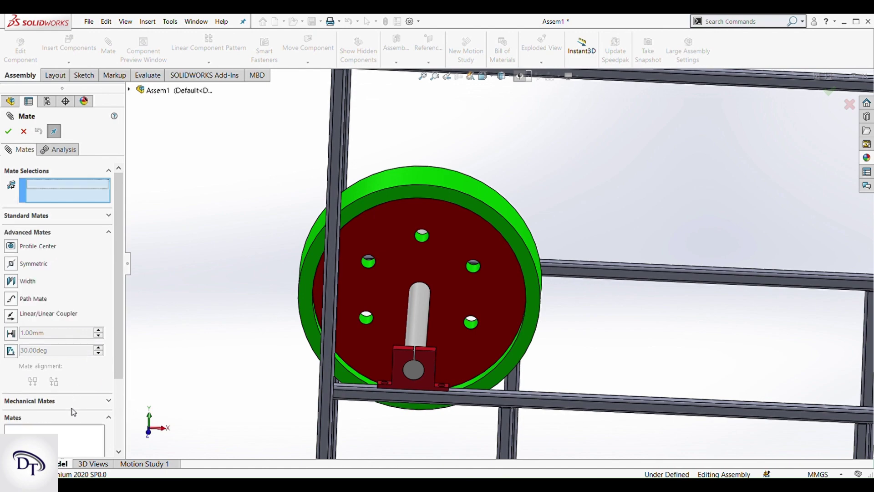
pyautogui.click(29, 281)
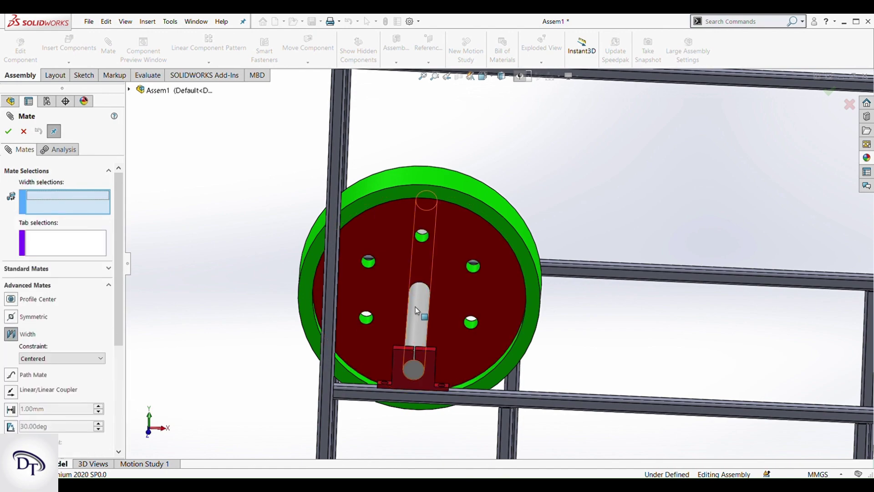
pyautogui.click(446, 287)
pyautogui.scroll(3, 435, 287)
pyautogui.moveTo(435, 287); pyautogui.dragTo(574, 382, button='middle')
pyautogui.scroll(-3, 444, 244)
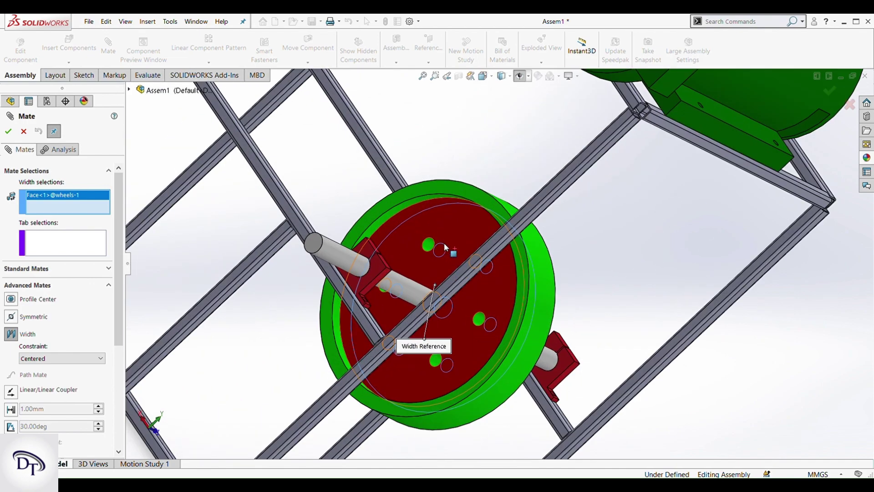
pyautogui.click(463, 226)
# Step: Use the outer faces of the two frame rails carrying the shaft supports as tab selections and accept the wheel's width mate
pyautogui.scroll(-4, 363, 275)
pyautogui.click(363, 274)
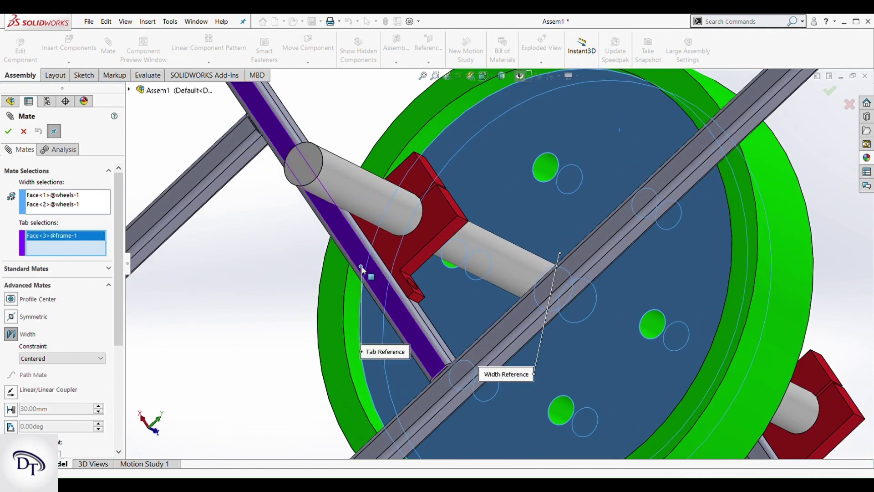
pyautogui.scroll(4, 411, 302)
pyautogui.scroll(3, 411, 301)
pyautogui.moveTo(412, 302); pyautogui.dragTo(657, 319, button='middle')
pyautogui.scroll(-5, 657, 318)
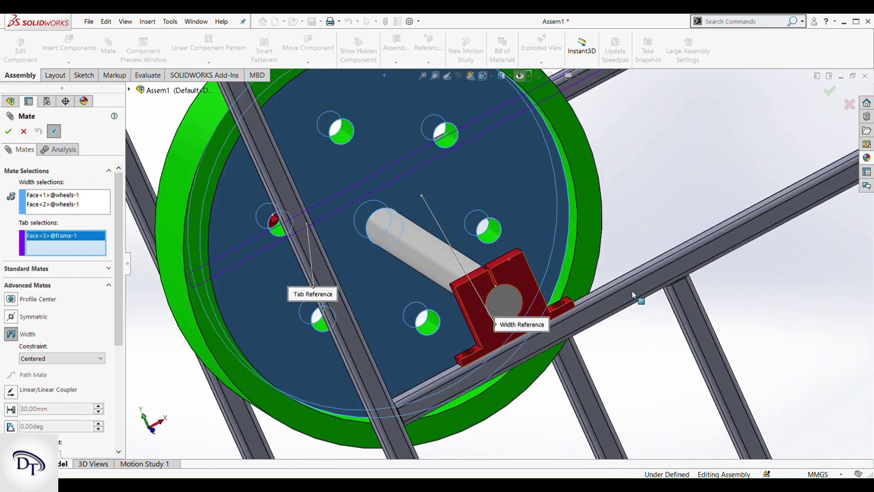
pyautogui.click(627, 294)
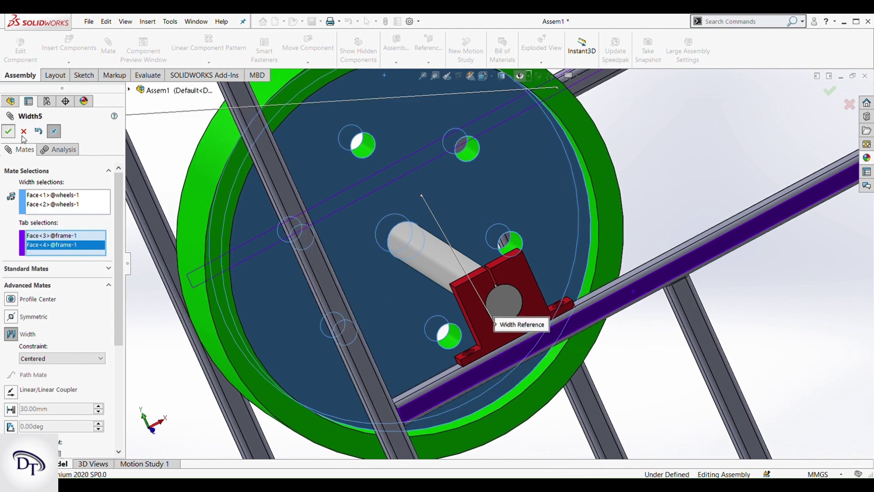
pyautogui.click(9, 131)
pyautogui.scroll(6, 465, 275)
pyautogui.press('Escape')
pyautogui.scroll(6, 535, 306)
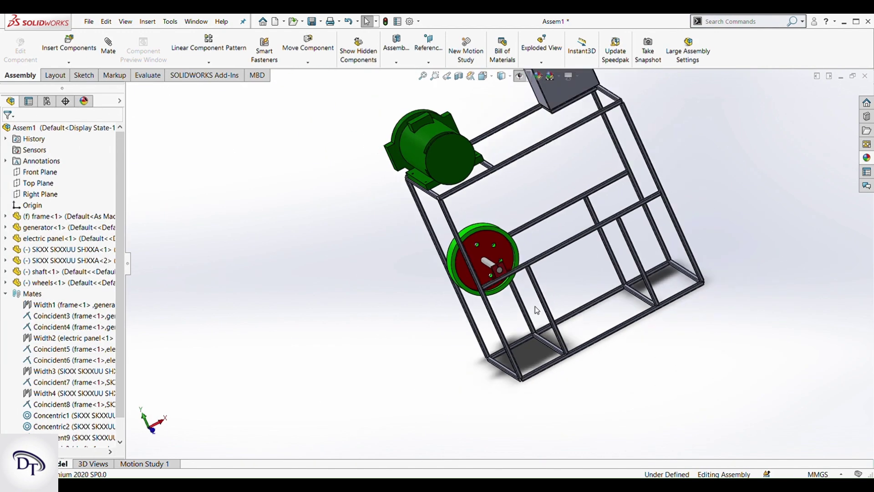
# Step: Add a distance mate between the corner post's face and the first shaft support's side face, setting it to 101.41560775 mm
pyautogui.moveTo(534, 306); pyautogui.dragTo(667, 422, button='middle')
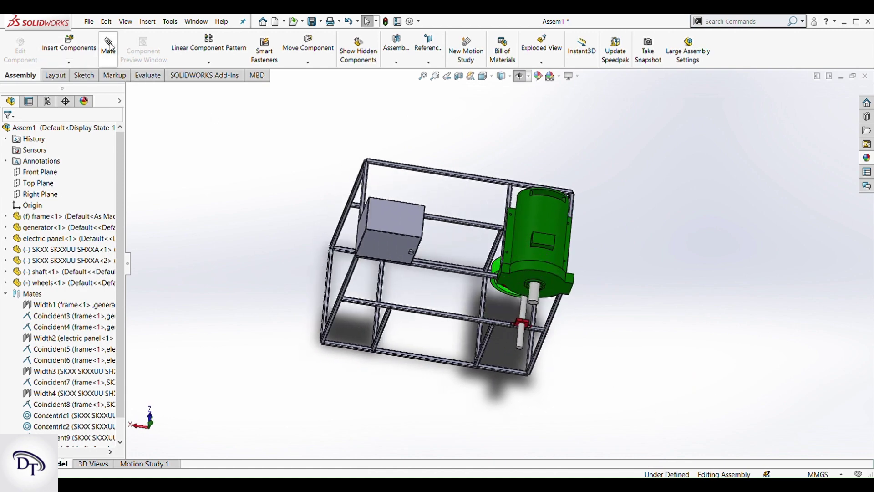
pyautogui.scroll(-10, 538, 328)
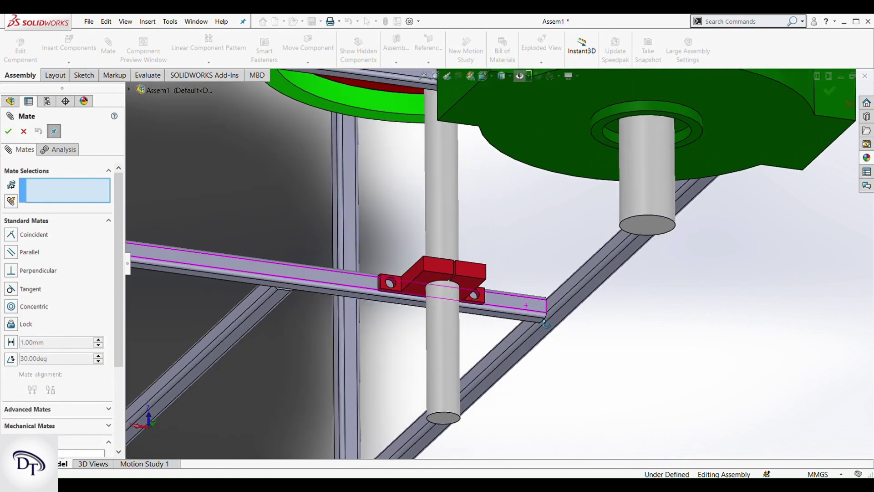
pyautogui.click(550, 300)
pyautogui.moveTo(550, 300); pyautogui.dragTo(462, 278, button='middle')
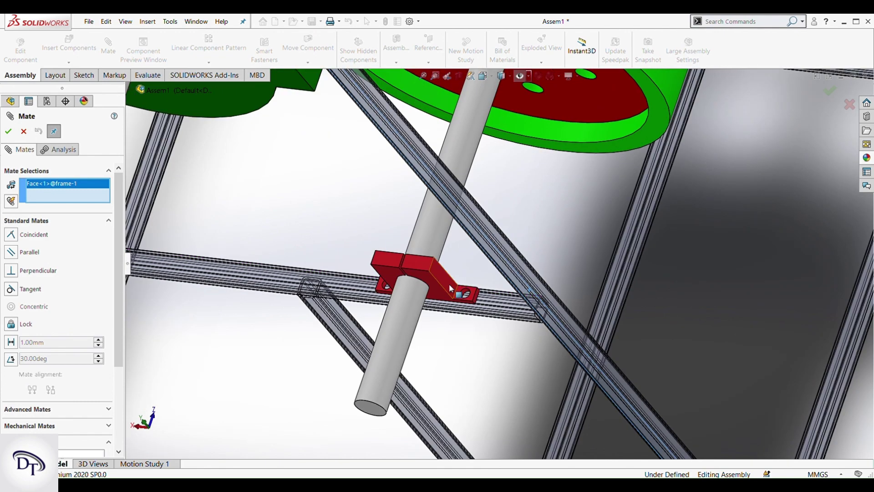
pyautogui.click(450, 287)
pyautogui.click(506, 316)
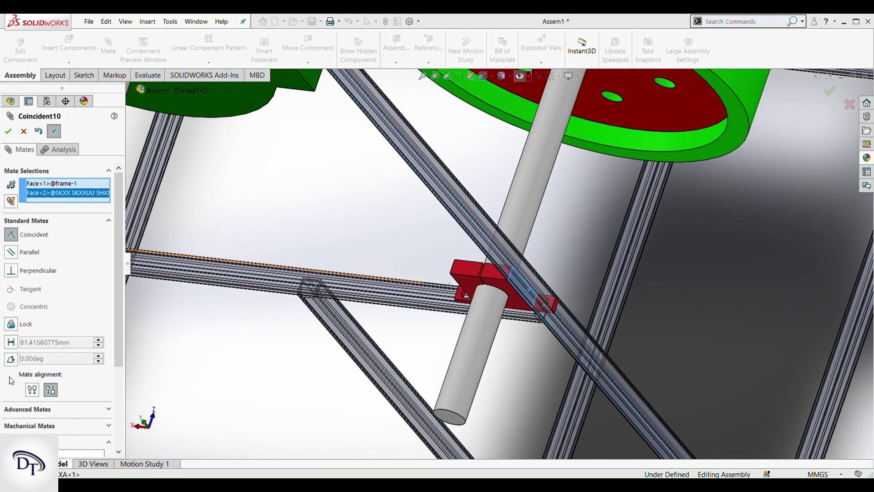
pyautogui.click(11, 341)
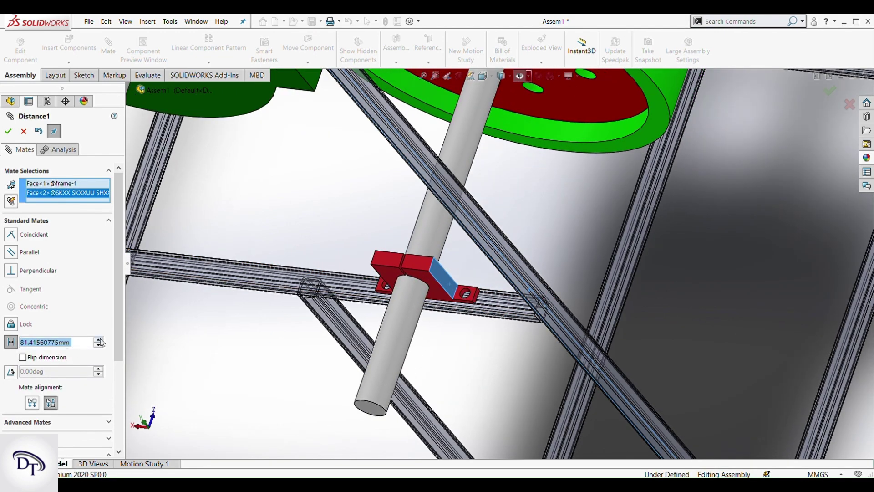
pyautogui.click(99, 339)
pyautogui.click(98, 340)
pyautogui.scroll(1, 355, 342)
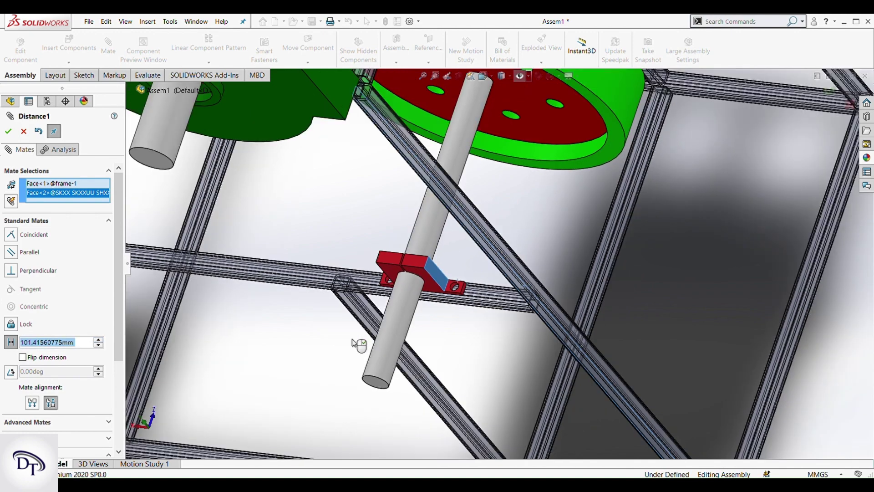
# Step: Increase the distance mate by one more increment to line the shaft up with the generator shaft above, and accept the mate
pyautogui.scroll(4, 355, 342)
pyautogui.moveTo(360, 290); pyautogui.dragTo(381, 339, button='middle')
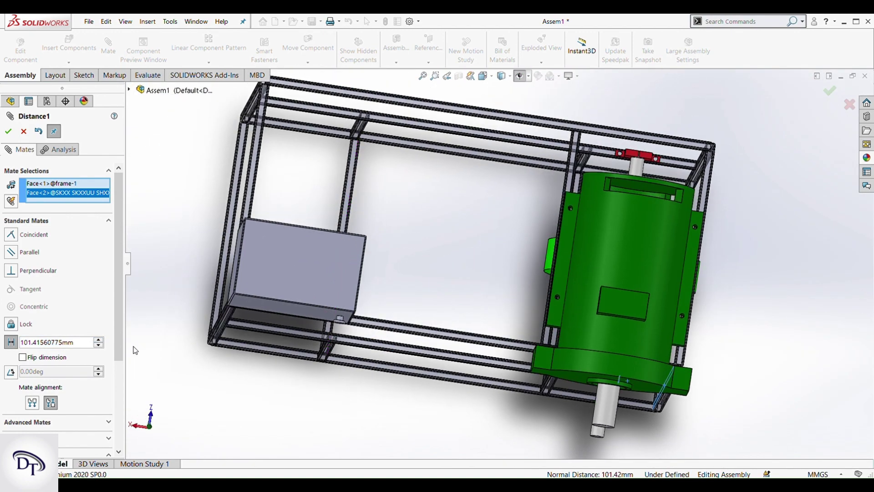
pyautogui.click(98, 339)
pyautogui.click(8, 132)
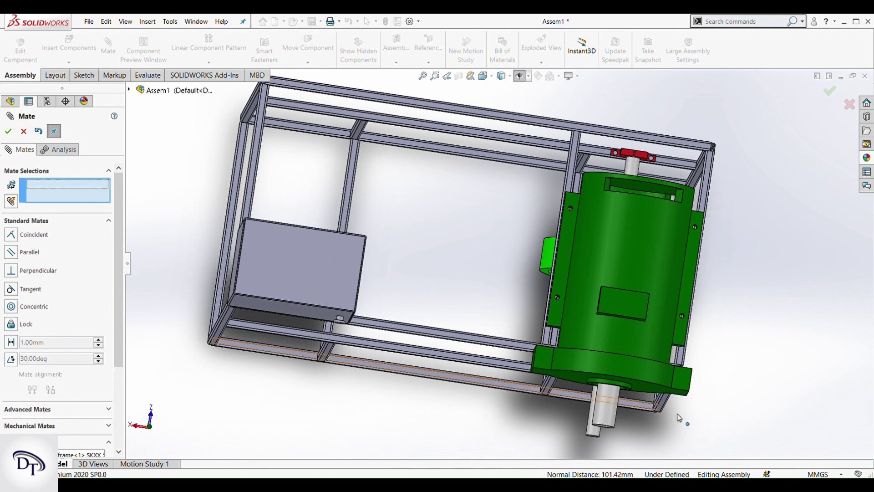
pyautogui.moveTo(676, 412); pyautogui.dragTo(644, 333, button='middle')
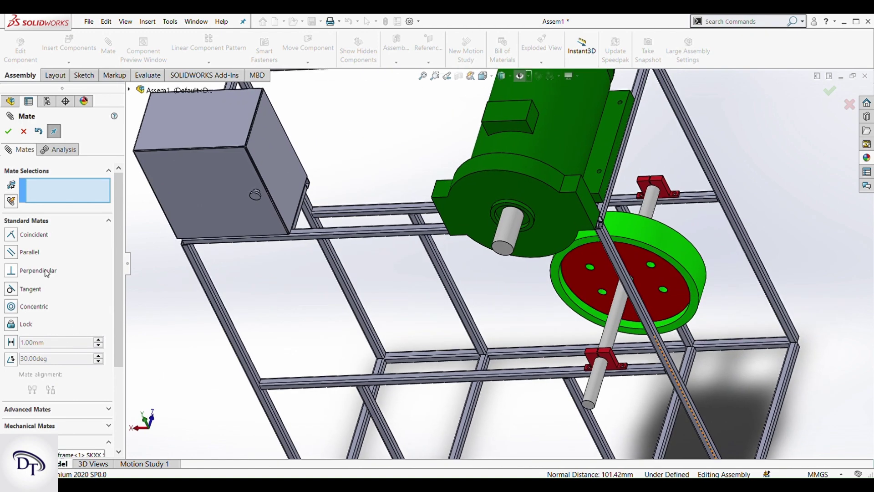
pyautogui.click(10, 135)
pyautogui.scroll(3, 569, 337)
pyautogui.moveTo(552, 334); pyautogui.dragTo(581, 354, button='middle')
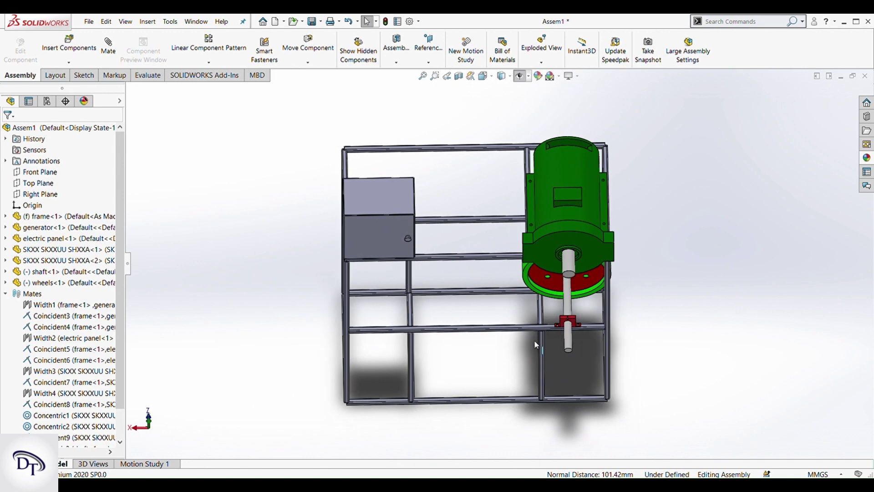
pyautogui.click(67, 47)
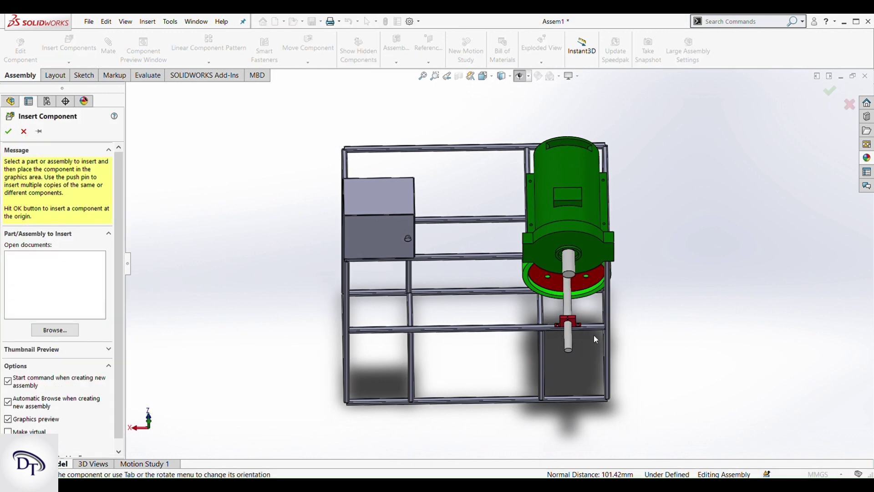
pyautogui.scroll(-5, 593, 334)
pyautogui.moveTo(509, 304); pyautogui.dragTo(519, 279, button='middle')
pyautogui.scroll(3, 519, 280)
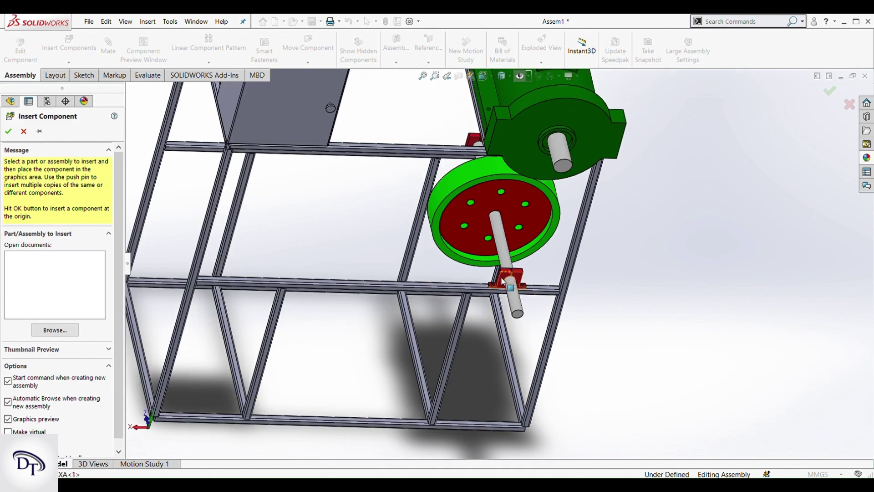
pyautogui.scroll(3, 272, 255)
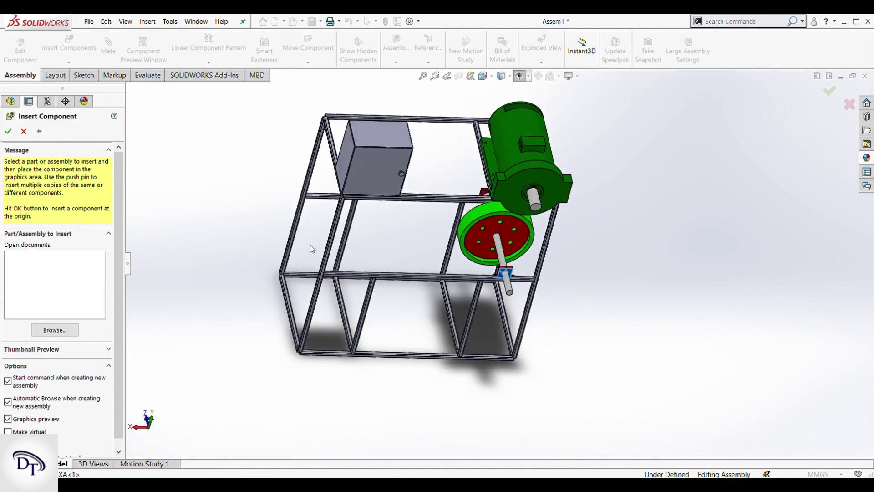
pyautogui.moveTo(310, 245); pyautogui.dragTo(292, 229, button='middle')
pyautogui.press('Escape')
# Step: Copy the first shaft support and place the copy above the same rail, near the opposite end of the frame
pyautogui.scroll(-5, 509, 273)
pyautogui.scroll(2, 500, 279)
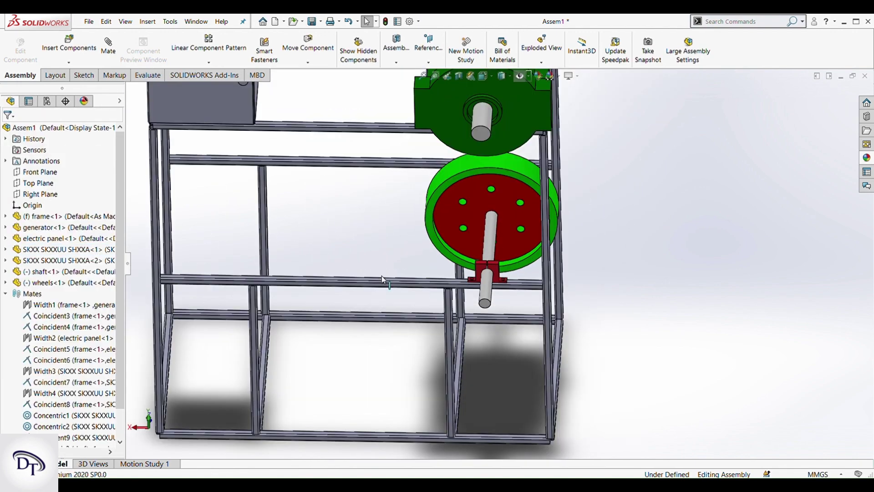
pyautogui.moveTo(382, 275); pyautogui.dragTo(380, 251, button='middle')
pyautogui.scroll(2, 379, 251)
pyautogui.scroll(-2, 502, 280)
pyautogui.keyDown('ctrl'); pyautogui.moveTo(531, 275); pyautogui.dragTo(247, 274); pyautogui.keyUp('ctrl')
pyautogui.click(256, 322)
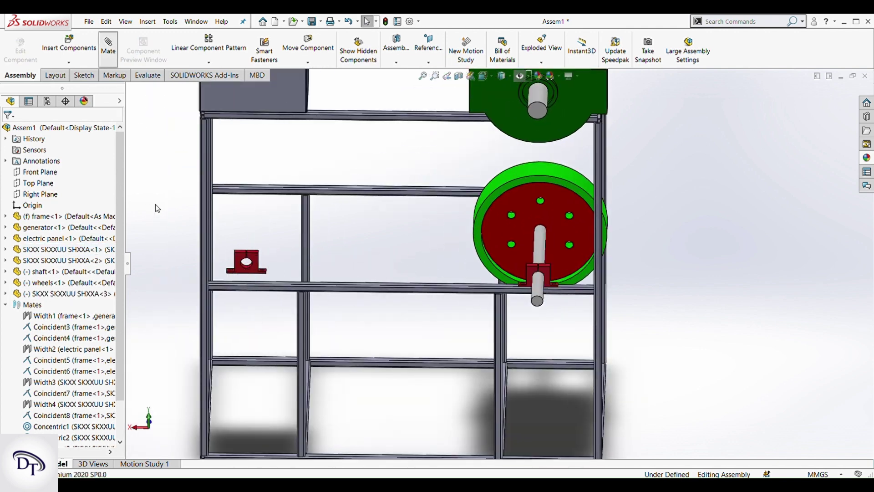
# Step: Start a centered width mate using the two opposite side faces of the rail below the new support as width selections
pyautogui.scroll(-5, 78, 326)
pyautogui.click(61, 289)
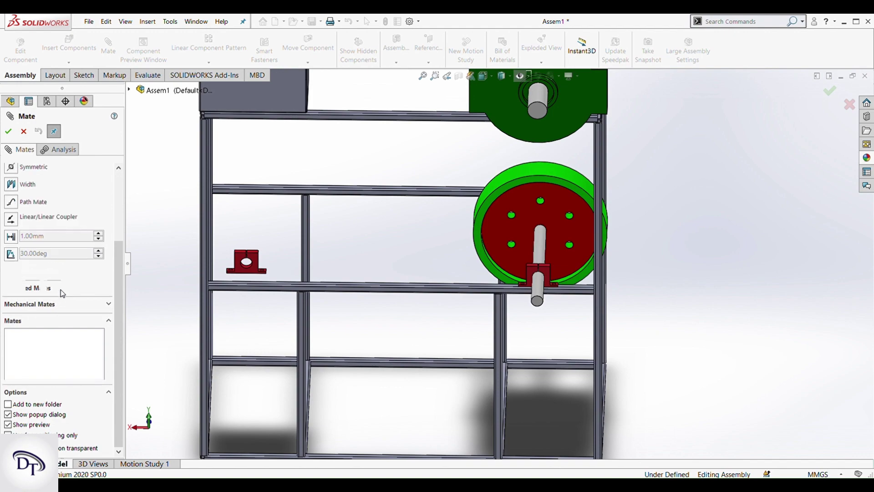
pyautogui.click(38, 185)
pyautogui.scroll(-8, 261, 289)
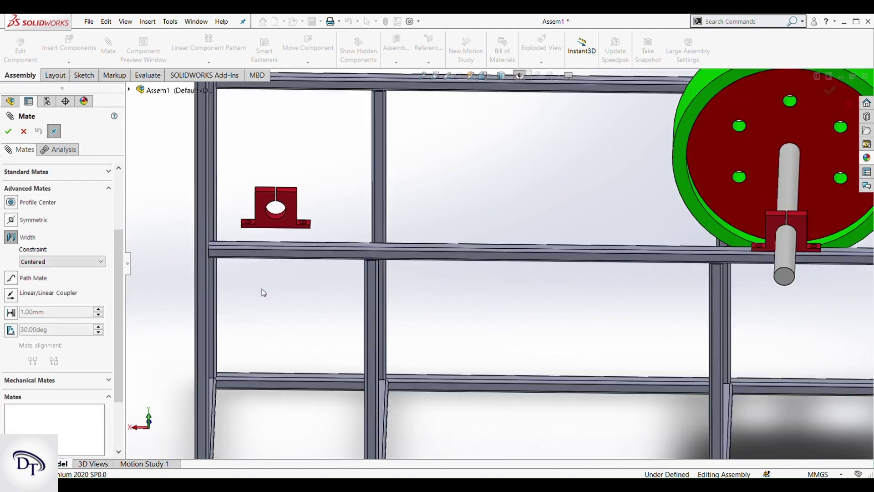
pyautogui.click(317, 258)
pyautogui.scroll(4, 319, 272)
pyautogui.moveTo(322, 276); pyautogui.dragTo(396, 190, button='middle')
pyautogui.click(395, 188)
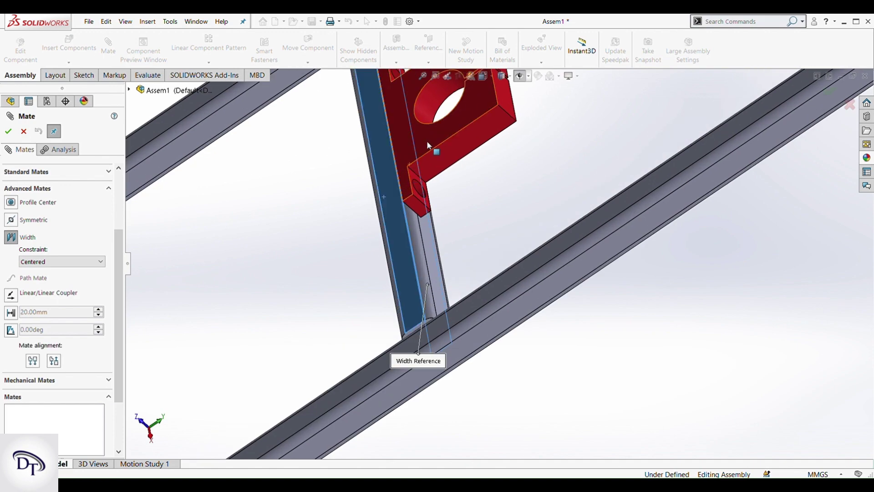
# Step: Use the new support's front and back faces as tab selections and accept the width mate centering it on the rail
pyautogui.click(427, 140)
pyautogui.scroll(2, 492, 175)
pyautogui.moveTo(466, 157); pyautogui.dragTo(450, 130, button='middle')
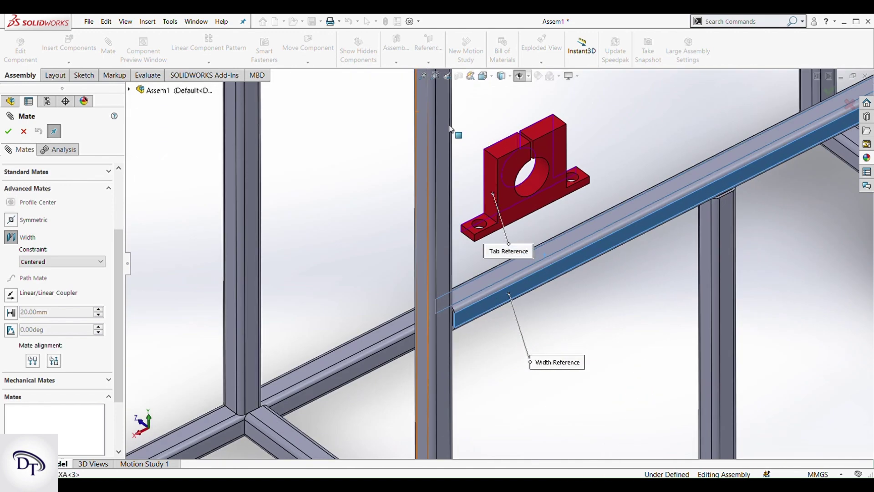
pyautogui.click(507, 158)
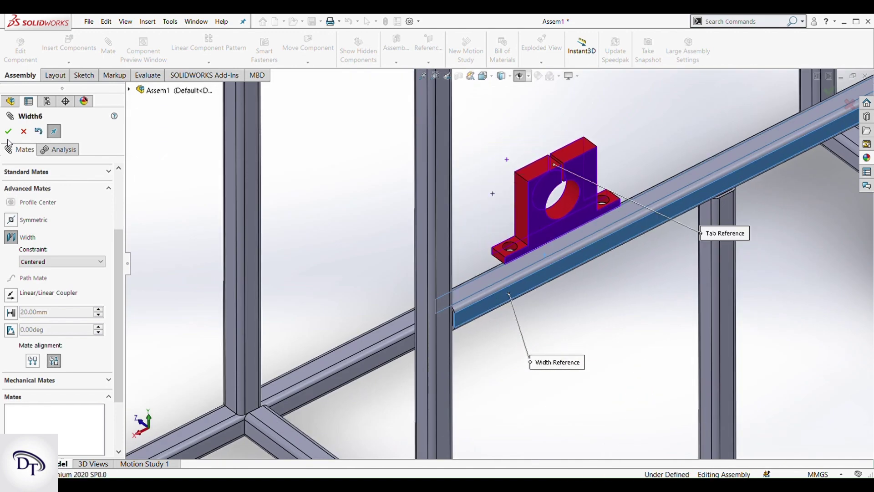
pyautogui.press('Return')
pyautogui.click(24, 132)
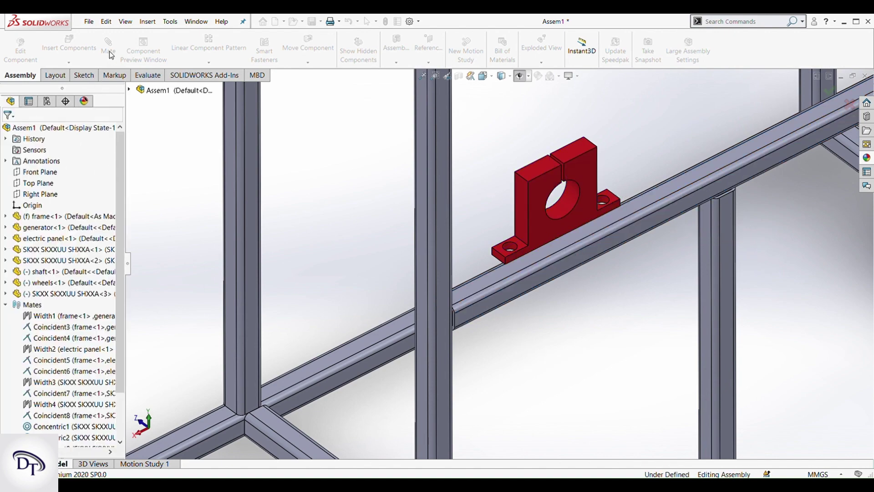
# Step: Add a coincident mate between the new support's underside and the top face of the rail below it, and close the Mate command
pyautogui.moveTo(521, 210); pyautogui.dragTo(518, 169, button='middle')
pyautogui.moveTo(578, 246); pyautogui.dragTo(577, 210, button='middle')
pyautogui.scroll(-4, 589, 235)
pyautogui.click(580, 281)
pyautogui.scroll(3, 578, 277)
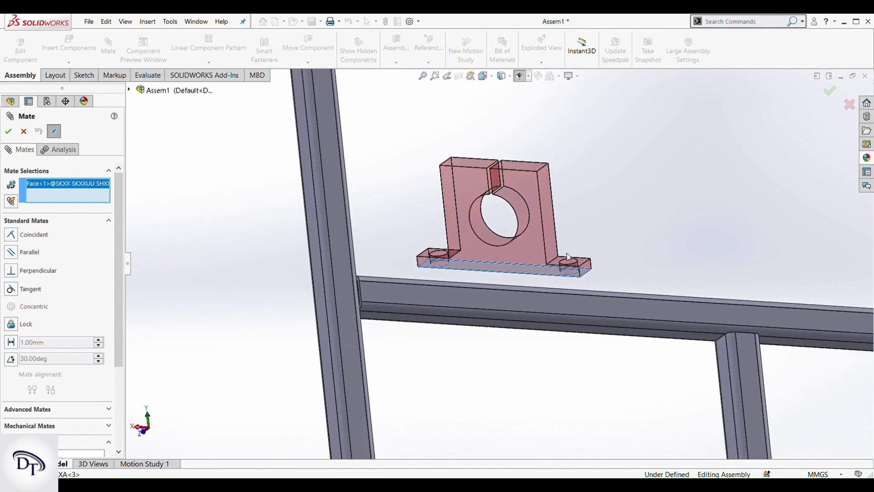
pyautogui.moveTo(578, 278); pyautogui.dragTo(574, 331, button='middle')
pyautogui.click(613, 254)
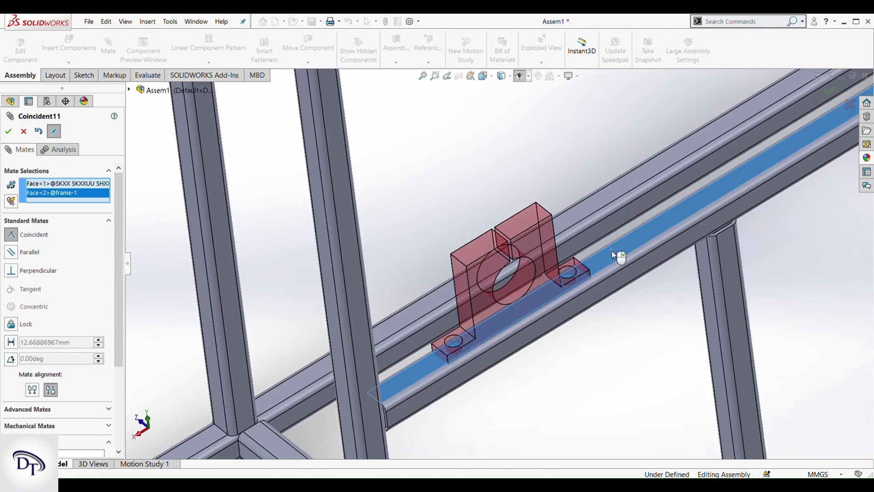
pyautogui.click(735, 241)
pyautogui.scroll(7, 560, 349)
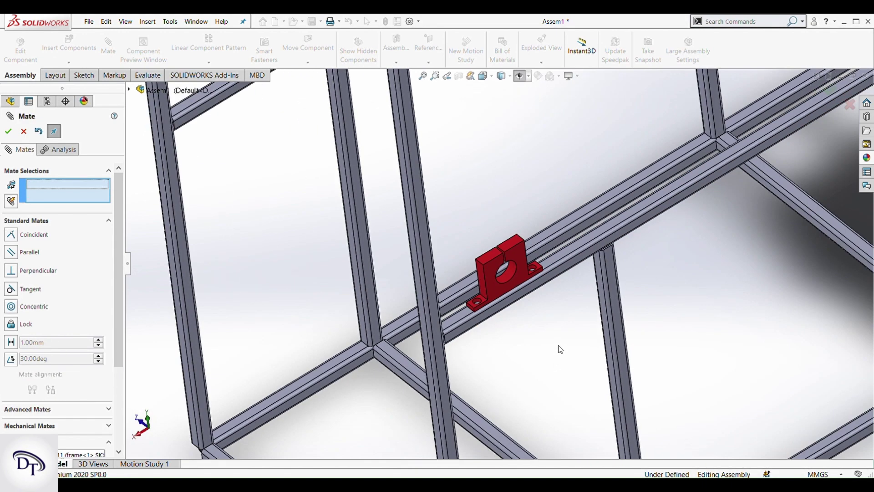
pyautogui.click(24, 132)
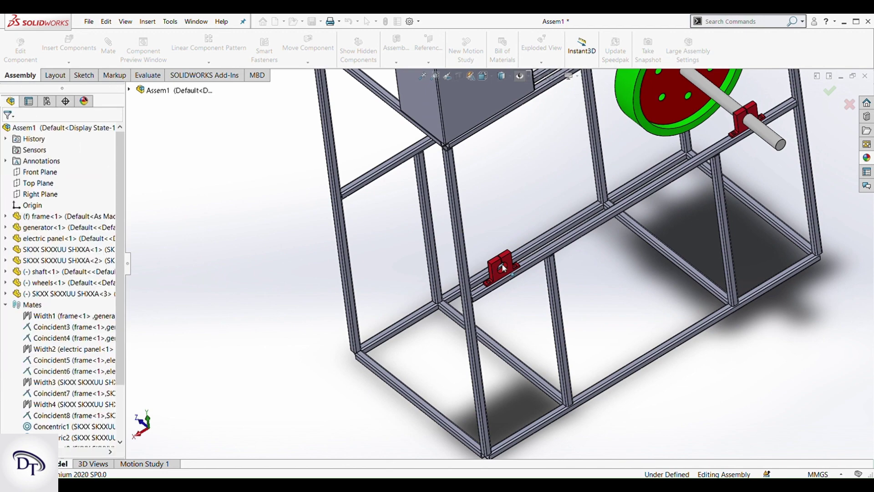
# Step: Copy the newly mated shaft support and place the copy above the parallel rail on the opposite side of the frame
pyautogui.moveTo(482, 273); pyautogui.dragTo(513, 266, button='middle')
pyautogui.keyDown('ctrl'); pyautogui.moveTo(390, 196); pyautogui.dragTo(371, 171); pyautogui.keyUp('ctrl')
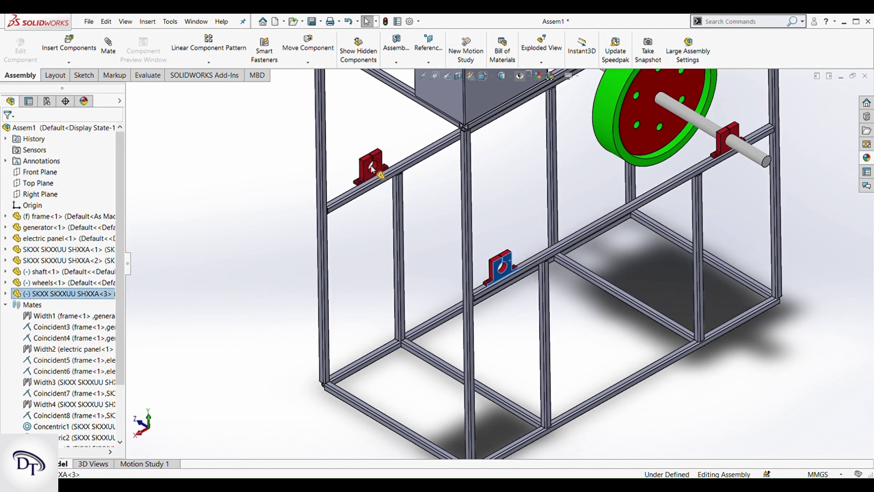
pyautogui.click(260, 167)
pyautogui.scroll(-4, 349, 173)
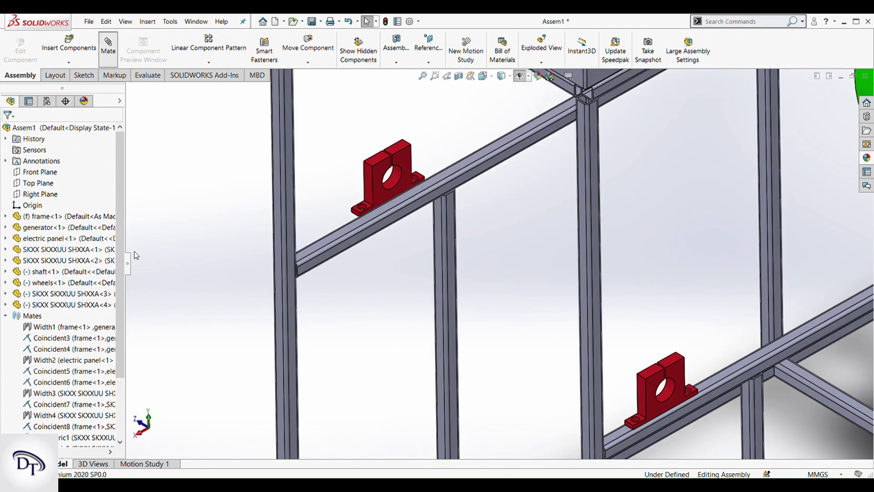
# Step: Start a centered width mate using the front and back faces of the copied support as width selections
pyautogui.click(109, 45)
pyautogui.click(63, 412)
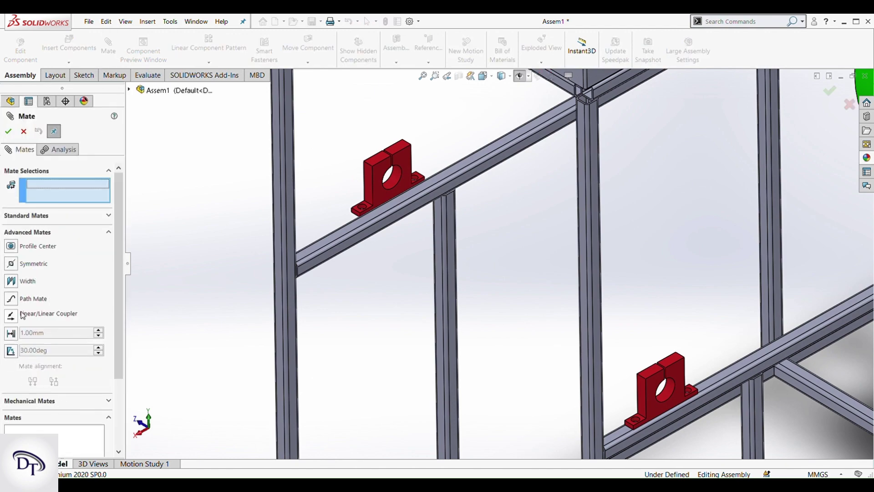
pyautogui.click(26, 283)
pyautogui.scroll(-3, 389, 185)
pyautogui.click(386, 197)
pyautogui.scroll(4, 391, 219)
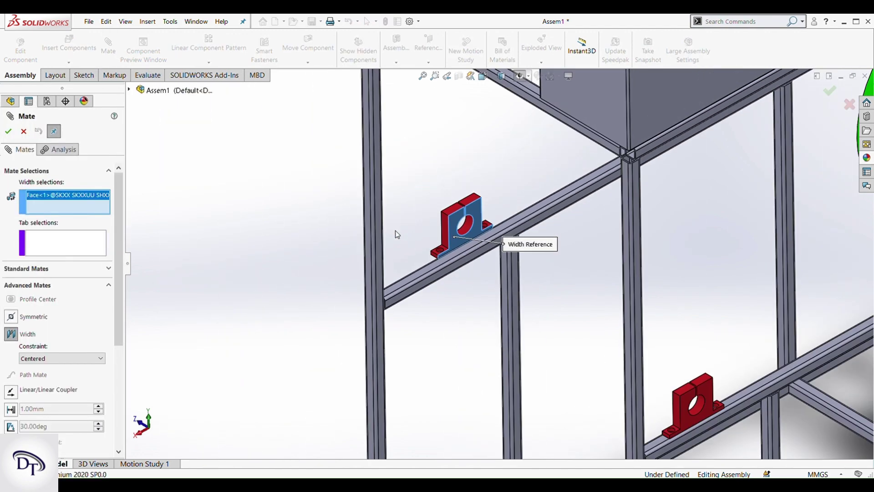
pyautogui.moveTo(395, 230); pyautogui.dragTo(469, 253, button='middle')
pyautogui.scroll(5, 208, 178)
pyautogui.scroll(-9, 418, 220)
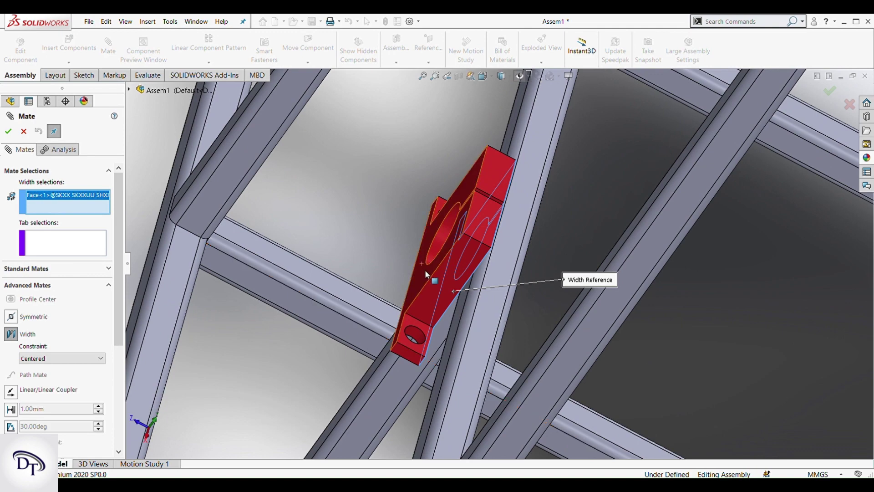
pyautogui.click(425, 270)
# Step: Use the two opposite side faces of the rail below as tab selections and accept the width mate centering the support
pyautogui.moveTo(457, 345); pyautogui.dragTo(505, 357, button='middle')
pyautogui.click(444, 351)
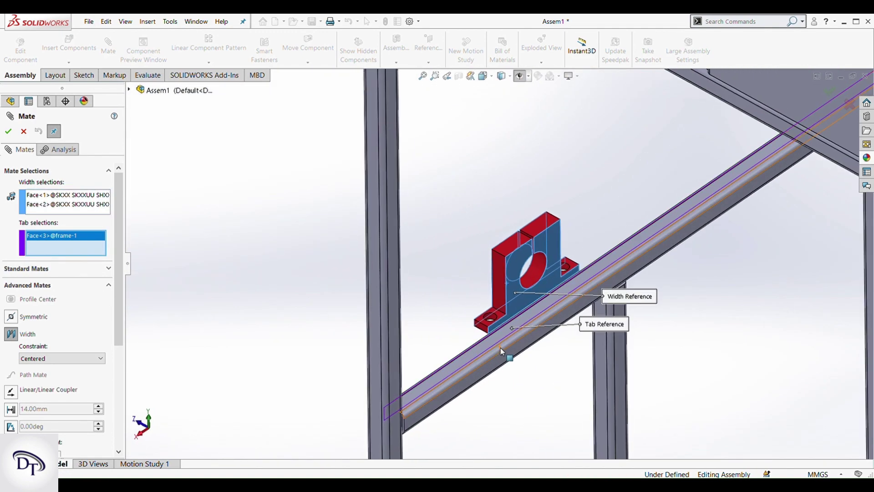
pyautogui.click(512, 355)
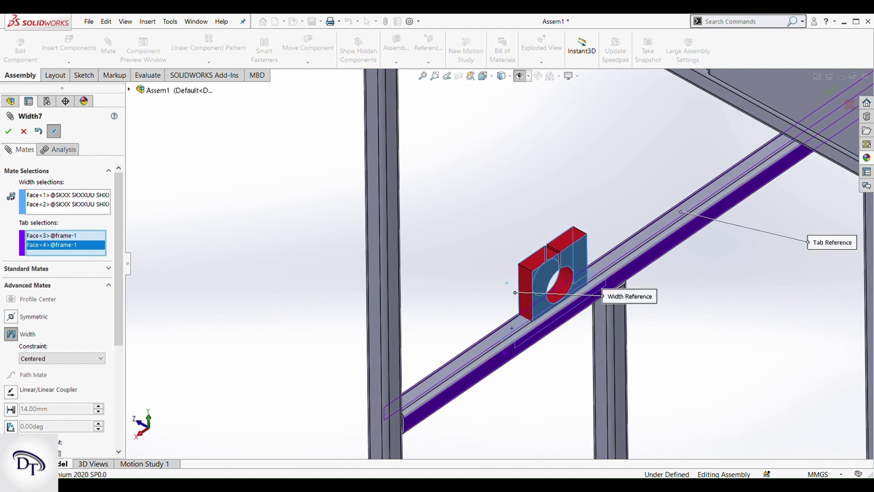
pyautogui.click(9, 131)
pyautogui.click(9, 131)
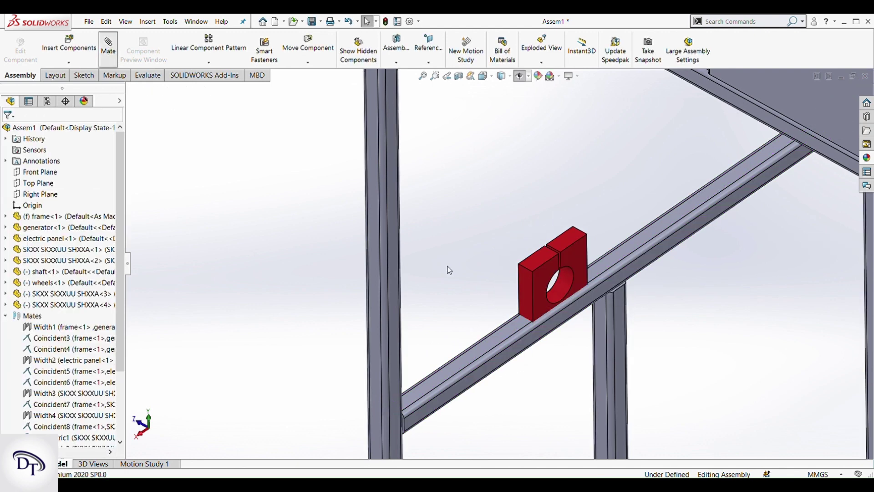
# Step: Lift the support clear of the rail and mate its underside coincident with the rail's top face
pyautogui.moveTo(539, 280); pyautogui.dragTo(492, 227)
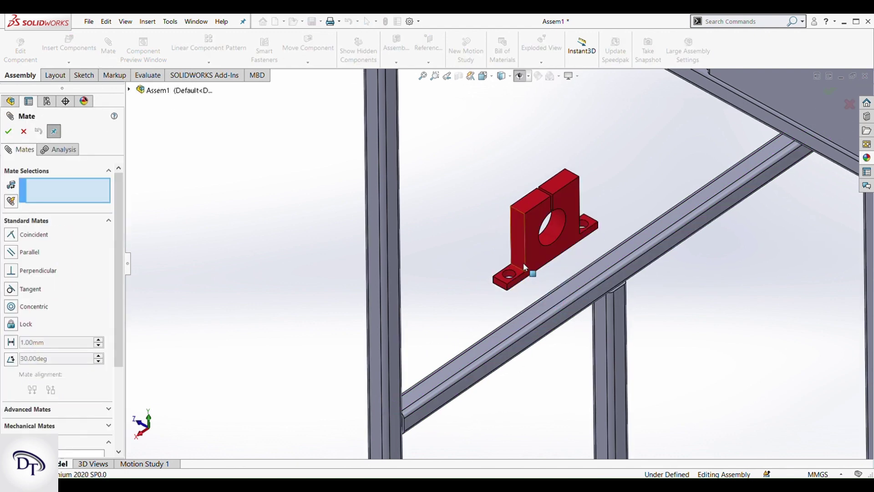
pyautogui.moveTo(526, 265); pyautogui.dragTo(447, 214, button='middle')
pyautogui.scroll(-3, 505, 240)
pyautogui.scroll(-2, 624, 277)
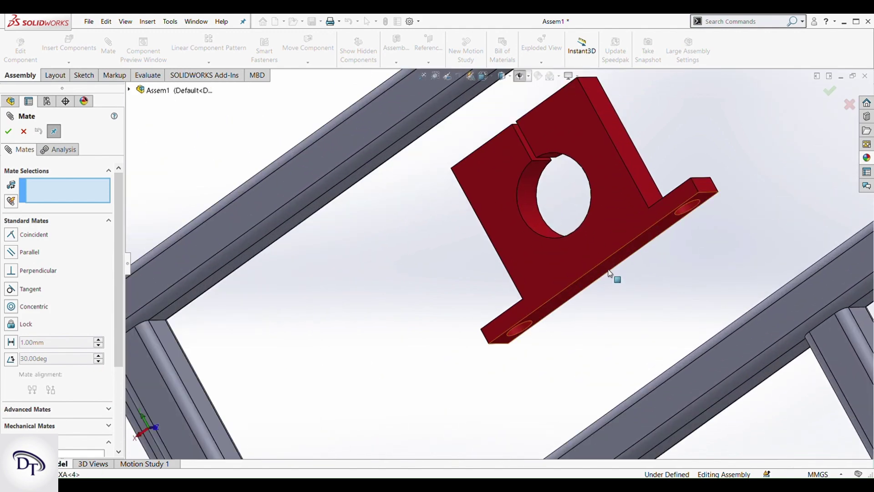
pyautogui.click(610, 271)
pyautogui.scroll(4, 619, 297)
pyautogui.moveTo(618, 297); pyautogui.dragTo(549, 322, button='middle')
pyautogui.click(545, 305)
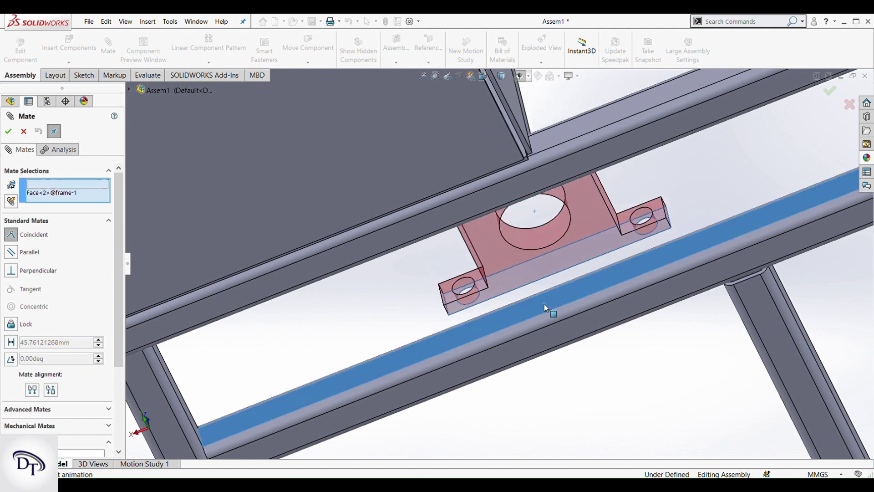
pyautogui.click(602, 337)
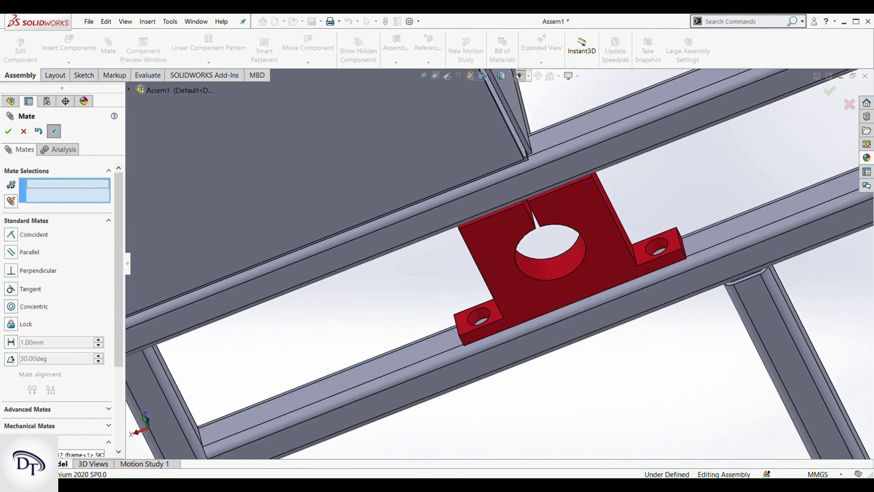
pyautogui.press('Escape')
# Step: Copy the shaft carrying the wheel and place the copy near the two new supports under the electric panel
pyautogui.scroll(9, 364, 284)
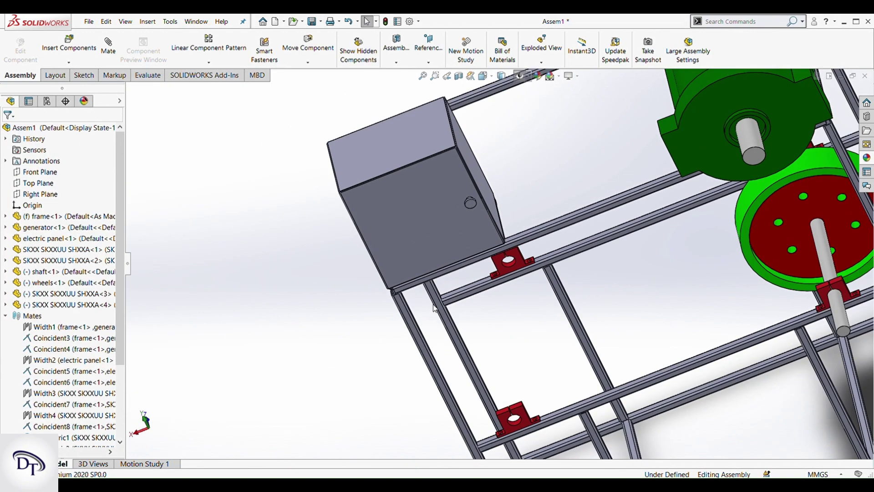
pyautogui.scroll(3, 434, 308)
pyautogui.moveTo(435, 308); pyautogui.dragTo(534, 279, button='middle')
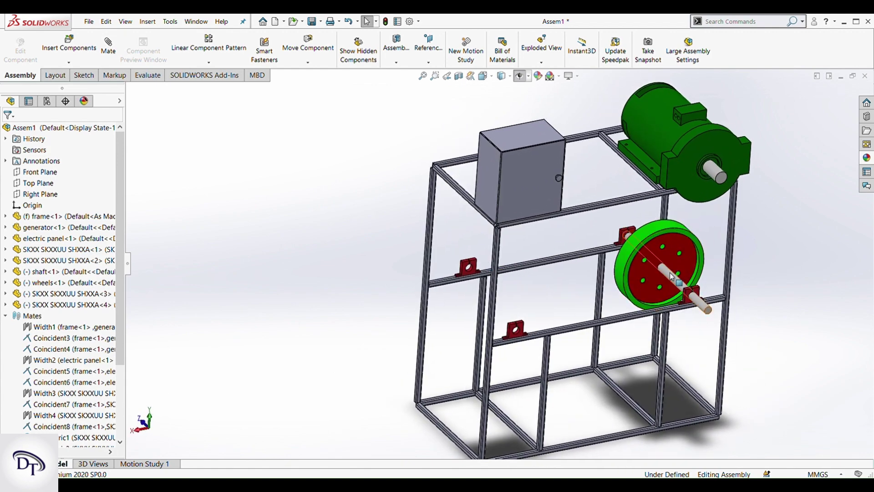
pyautogui.keyDown('ctrl'); pyautogui.moveTo(670, 272); pyautogui.dragTo(504, 295); pyautogui.keyUp('ctrl')
# Step: Add a concentric mate between the copied shaft's cylindrical face and the bore of the nearer new support
pyautogui.scroll(-6, 511, 330)
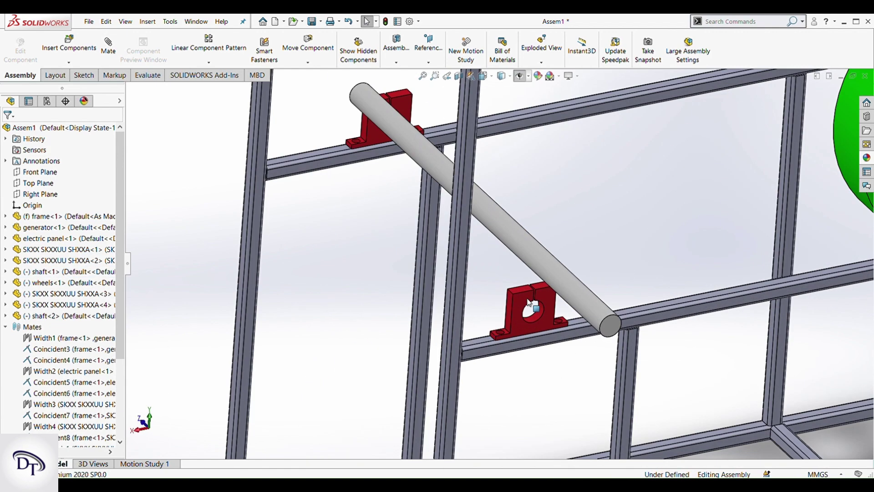
pyautogui.scroll(-3, 529, 304)
pyautogui.click(589, 274)
pyautogui.keyDown('ctrl'); pyautogui.click(540, 325); pyautogui.keyUp('ctrl')
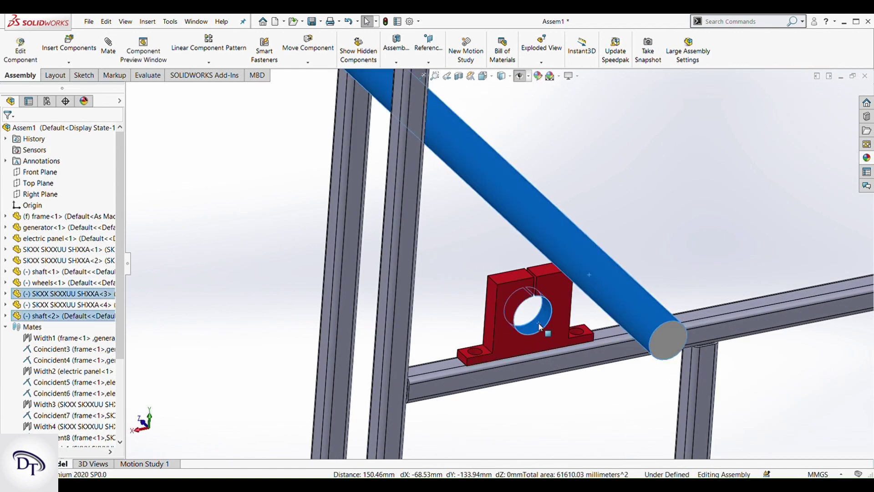
pyautogui.click(603, 316)
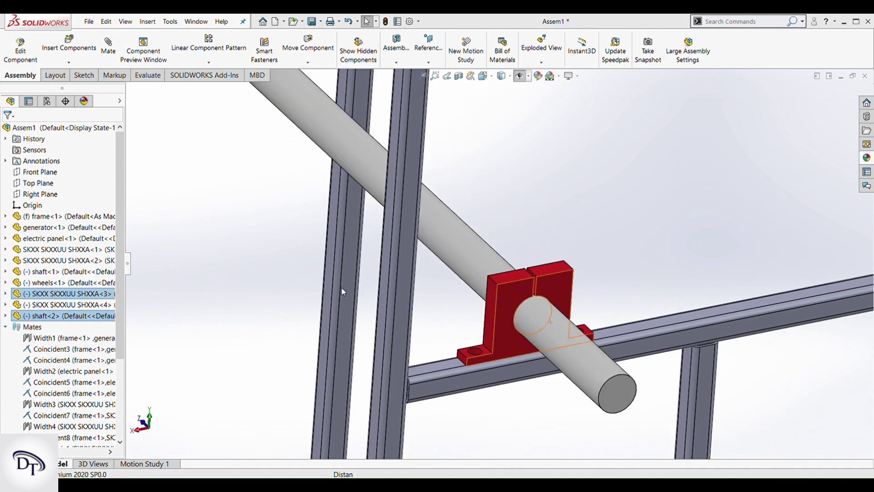
pyautogui.click(291, 241)
# Step: Add a concentric mate between the copied shaft and the bore of the new support on the opposite rail
pyautogui.scroll(7, 378, 212)
pyautogui.moveTo(380, 214); pyautogui.dragTo(534, 363, button='middle')
pyautogui.scroll(-6, 283, 184)
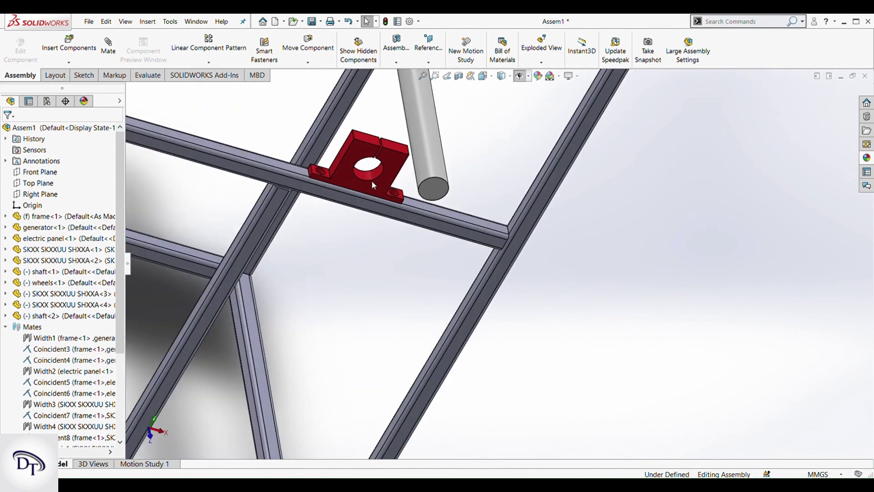
pyautogui.click(459, 159)
pyautogui.keyDown('ctrl'); pyautogui.click(380, 177); pyautogui.keyUp('ctrl')
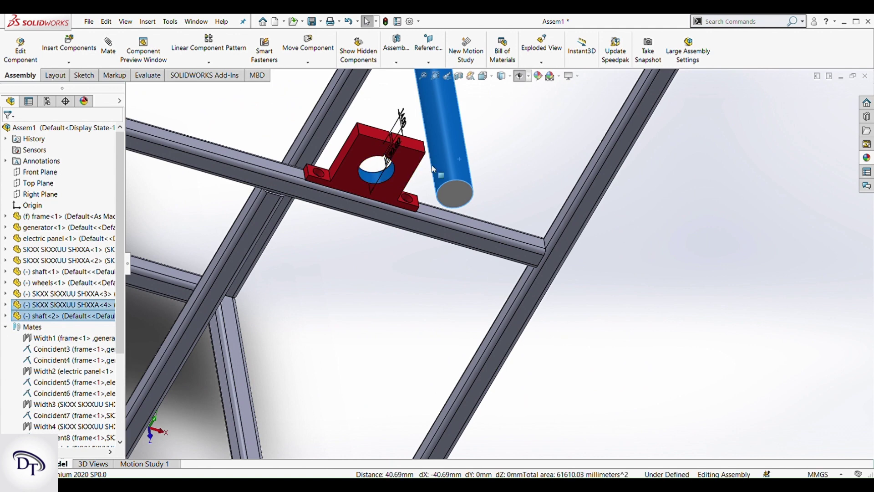
pyautogui.scroll(4, 437, 274)
pyautogui.click(437, 274)
pyautogui.scroll(-5, 442, 224)
pyautogui.keyDown('ctrl'); pyautogui.click(553, 203); pyautogui.keyUp('ctrl')
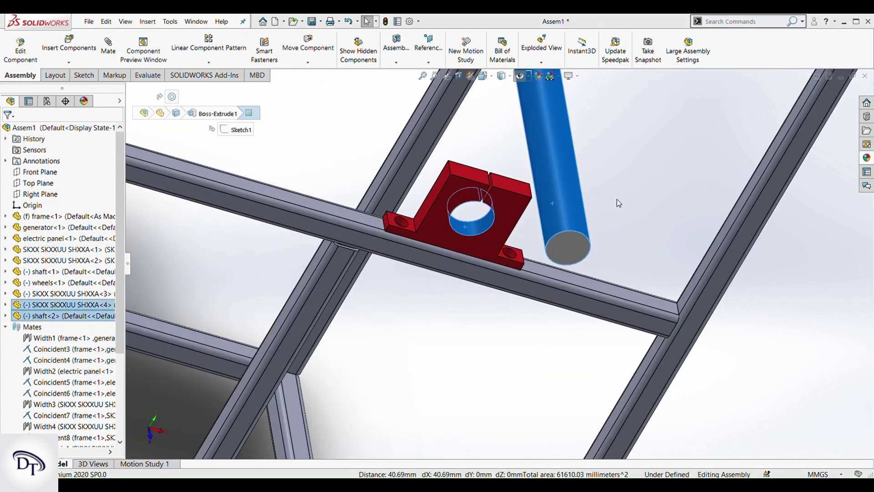
pyautogui.click(616, 157)
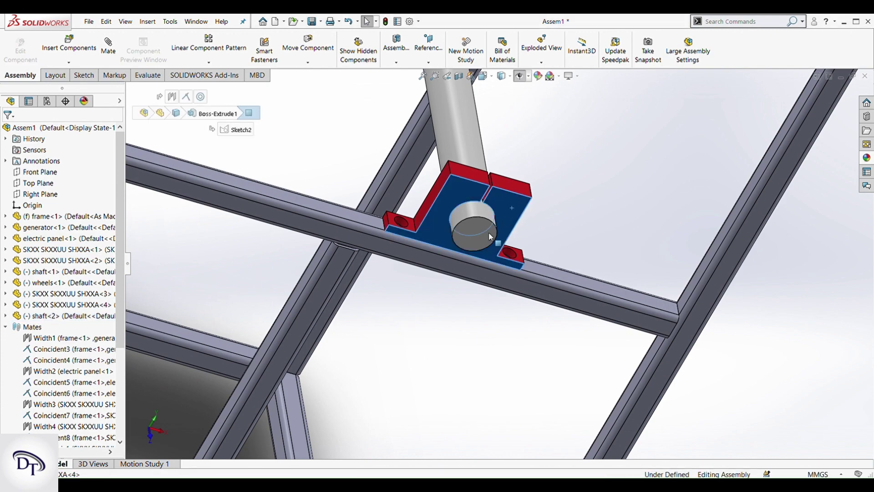
# Step: Make the copied shaft's end face coincident with the outer face of the support on the opposite rail
pyautogui.click(480, 233)
pyautogui.keyDown('ctrl'); pyautogui.click(481, 233); pyautogui.keyUp('ctrl')
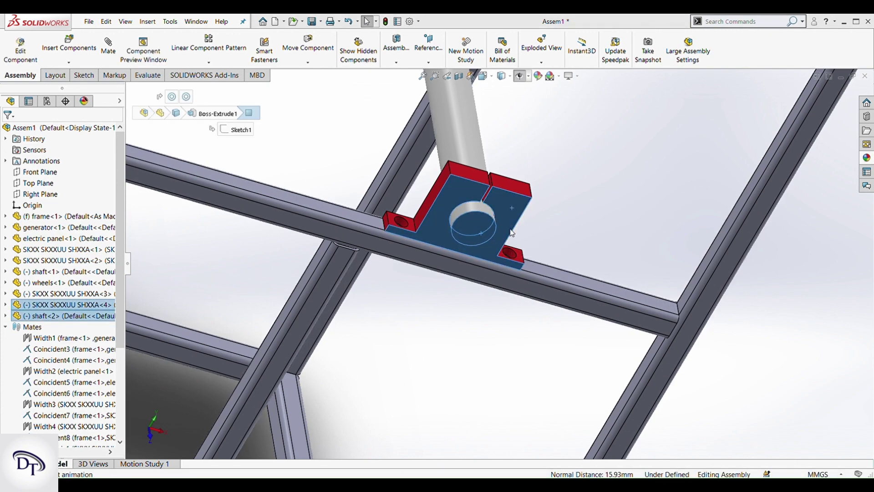
pyautogui.scroll(10, 601, 193)
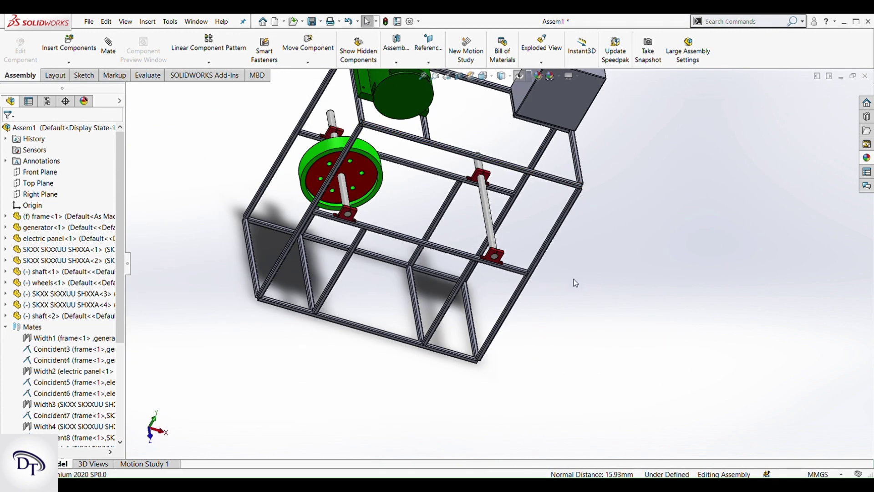
pyautogui.scroll(5, 576, 283)
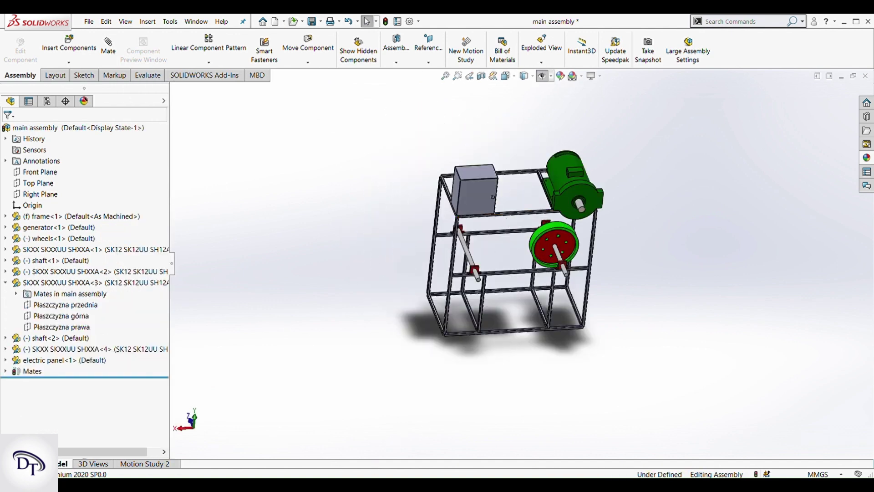
# Step: Insert the Assem1 bladed wheel subassembly into the main assembly and place it beside the frame near the copied shaft
pyautogui.click(72, 47)
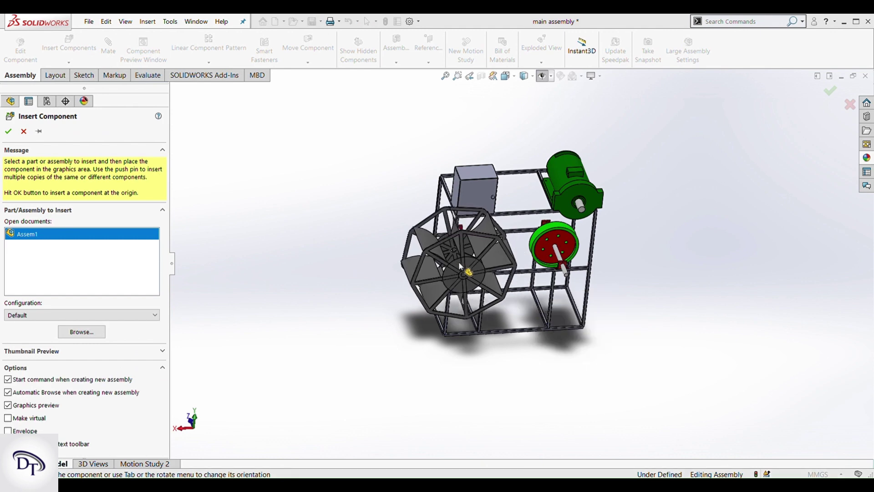
pyautogui.scroll(-5, 412, 248)
pyautogui.click(403, 243)
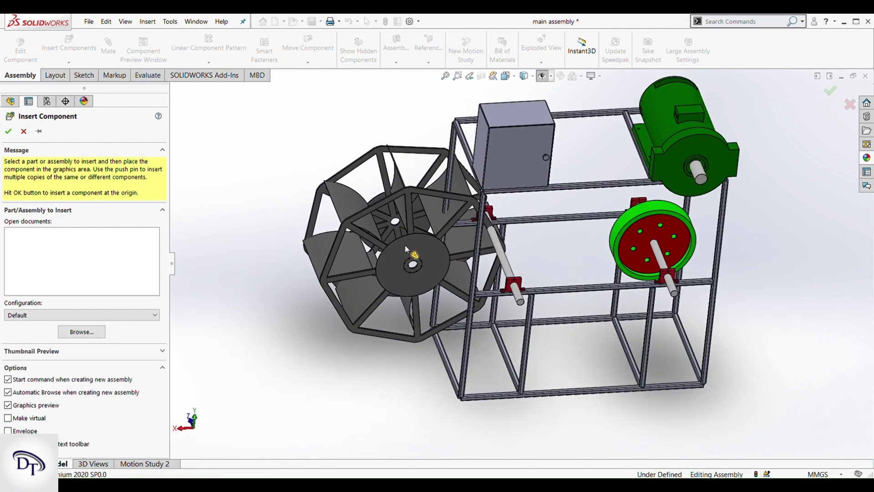
# Step: Start a centered width mate using the outer faces of the bladed wheel's two round hub plates as width selections
pyautogui.scroll(-3, 412, 248)
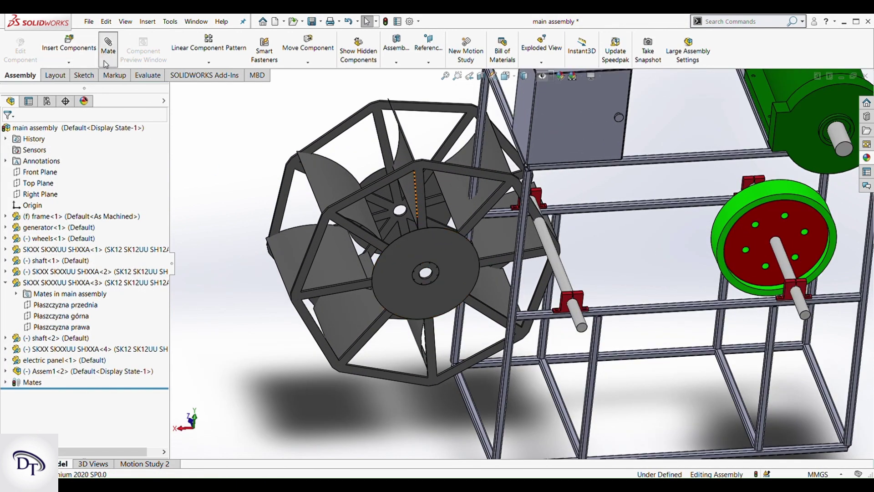
pyautogui.click(66, 406)
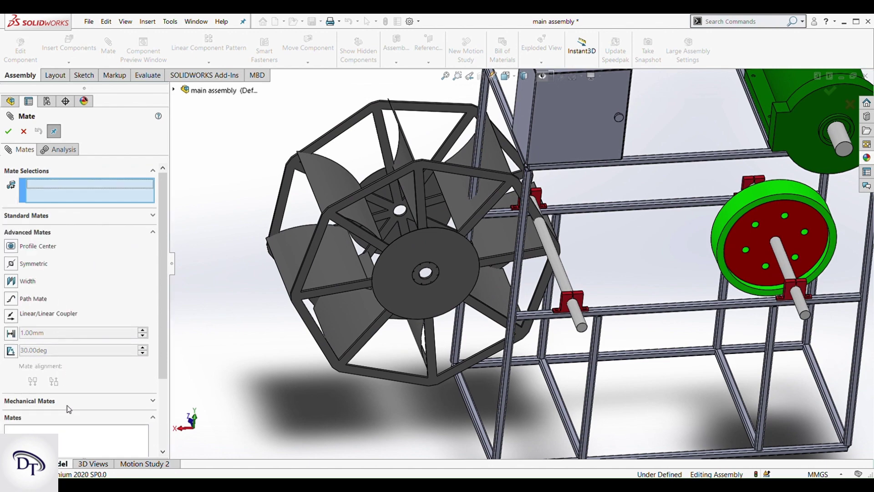
pyautogui.click(28, 283)
pyautogui.click(458, 259)
pyautogui.scroll(3, 457, 258)
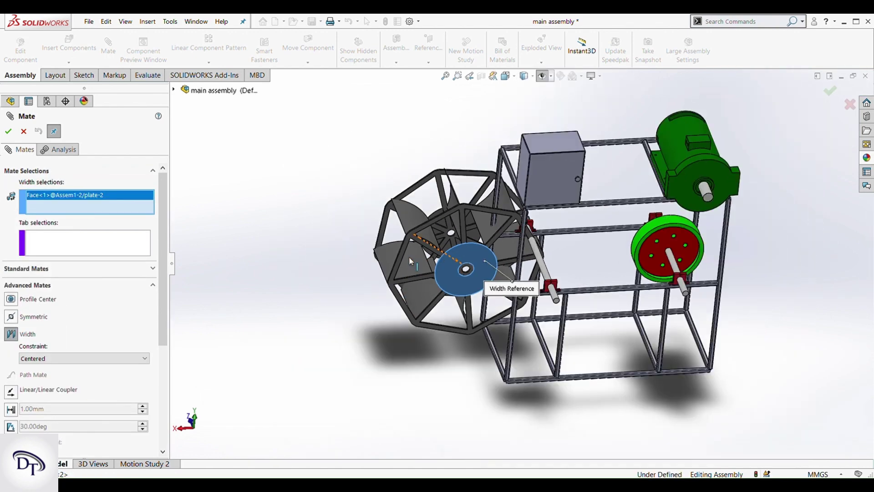
pyautogui.moveTo(409, 256); pyautogui.dragTo(468, 266, button='middle')
pyautogui.scroll(-4, 482, 248)
pyautogui.click(485, 245)
pyautogui.scroll(3, 500, 234)
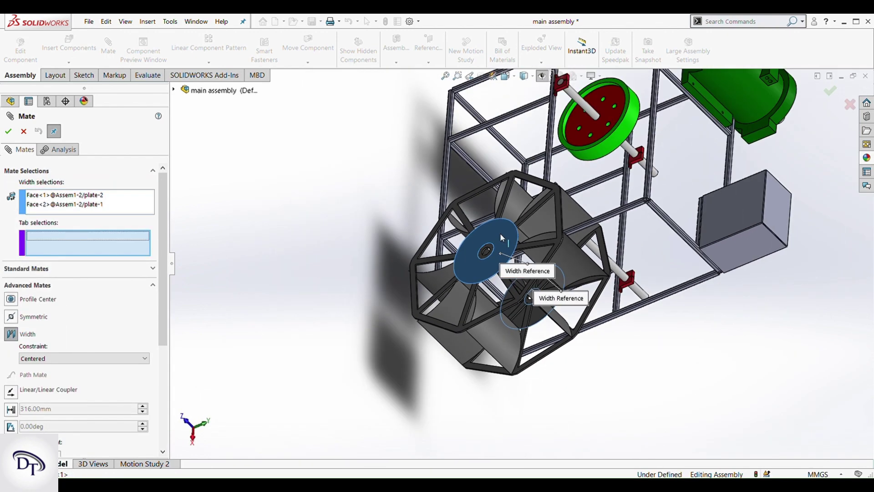
# Step: Complete the centered width mate of the bladed wheel using the frame's two opposite outer side faces as tab selections
pyautogui.scroll(-5, 554, 143)
pyautogui.click(509, 194)
pyautogui.scroll(6, 537, 223)
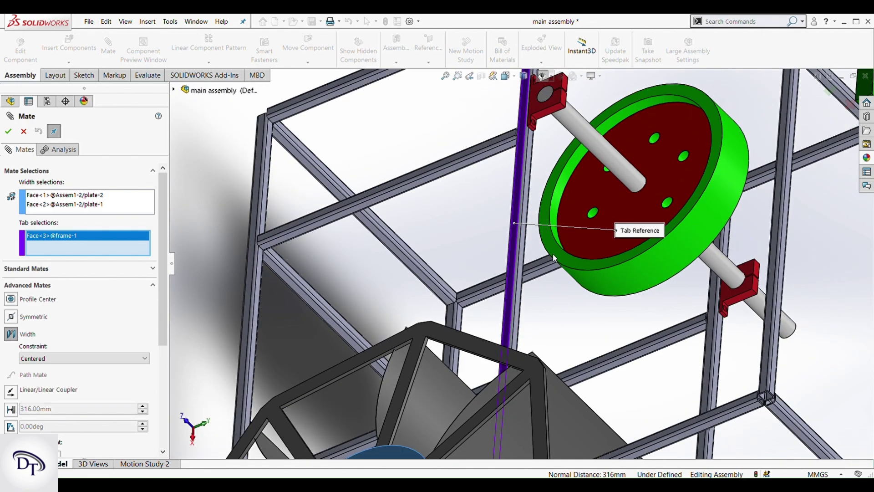
pyautogui.moveTo(724, 364); pyautogui.dragTo(616, 281, button='middle')
pyautogui.scroll(3, 616, 282)
pyautogui.scroll(-4, 622, 350)
pyautogui.scroll(-5, 456, 305)
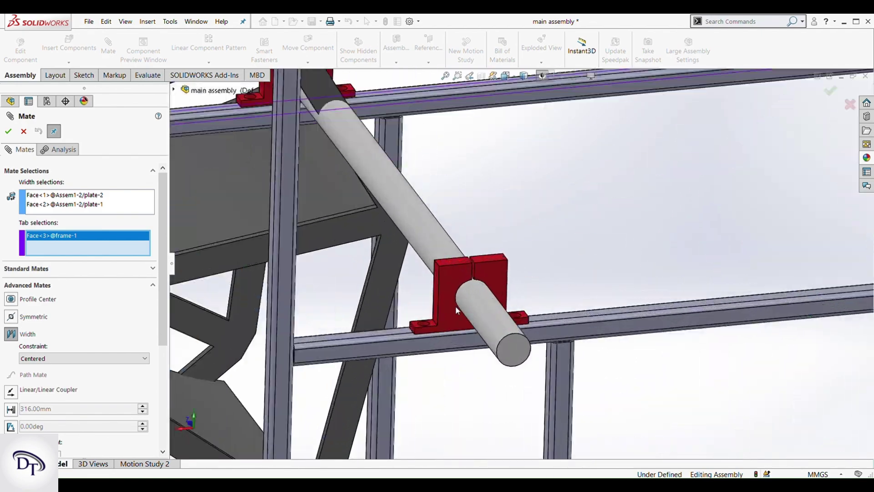
pyautogui.click(419, 343)
pyautogui.scroll(-3, 419, 343)
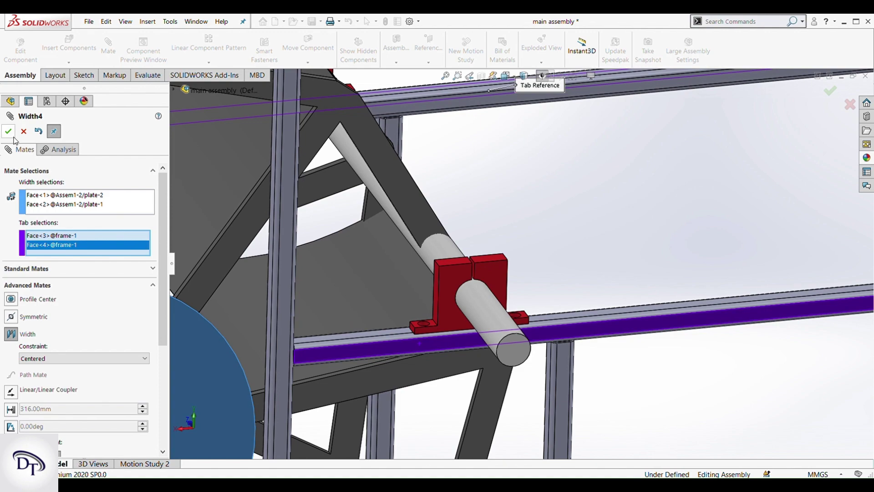
pyautogui.click(8, 131)
pyautogui.scroll(5, 395, 272)
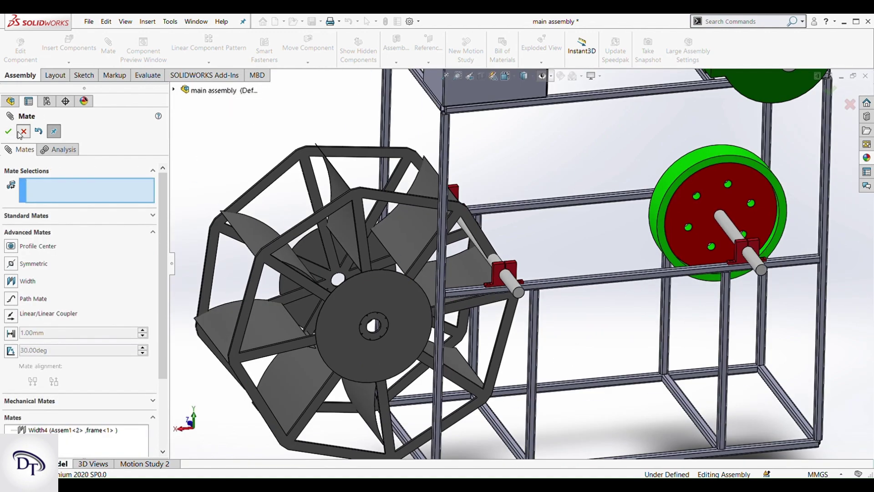
pyautogui.click(21, 133)
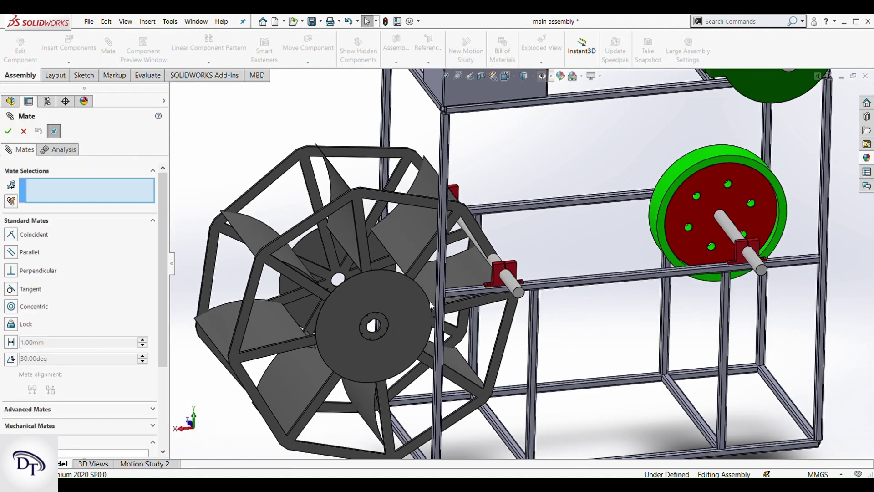
# Step: Add a concentric mate between the copied shaft and the bladed wheel's central bore
pyautogui.scroll(-5, 429, 292)
pyautogui.click(674, 275)
pyautogui.scroll(3, 547, 323)
pyautogui.scroll(-9, 360, 381)
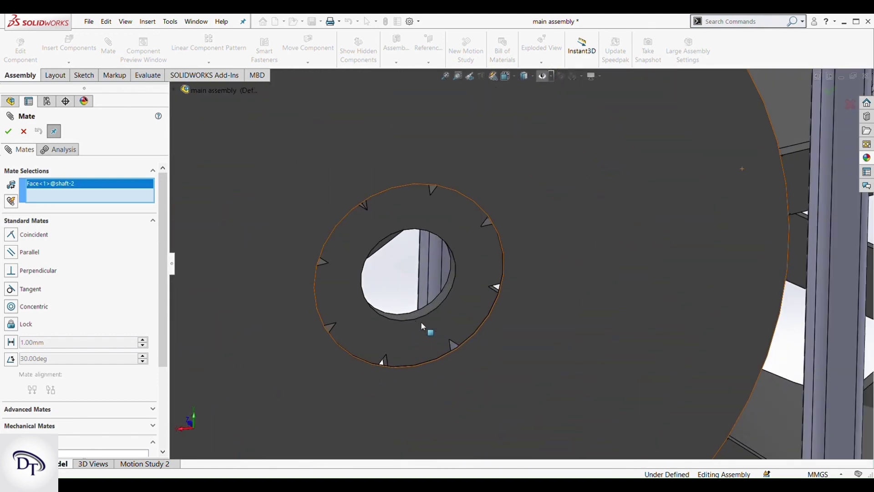
pyautogui.click(426, 302)
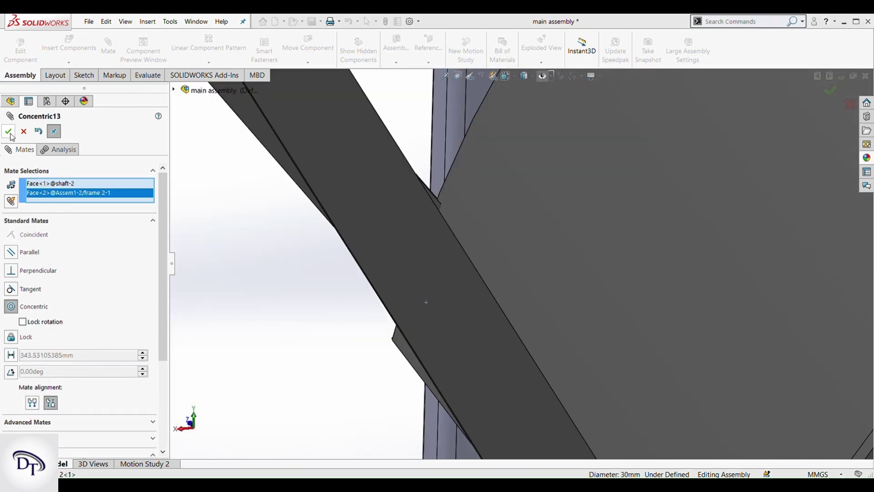
pyautogui.click(10, 133)
pyautogui.scroll(5, 502, 238)
pyautogui.click(23, 131)
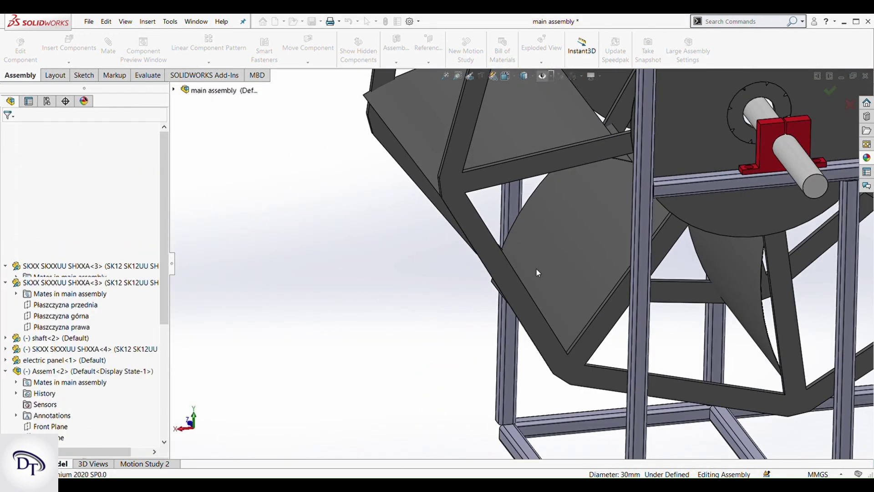
# Step: Insert the 3 Inch Pully near the green wheel's shaft end and the 6 Inch Pully near the bladed wheel's shaft end
pyautogui.scroll(6, 536, 269)
pyautogui.moveTo(666, 200); pyautogui.dragTo(618, 204, button='middle')
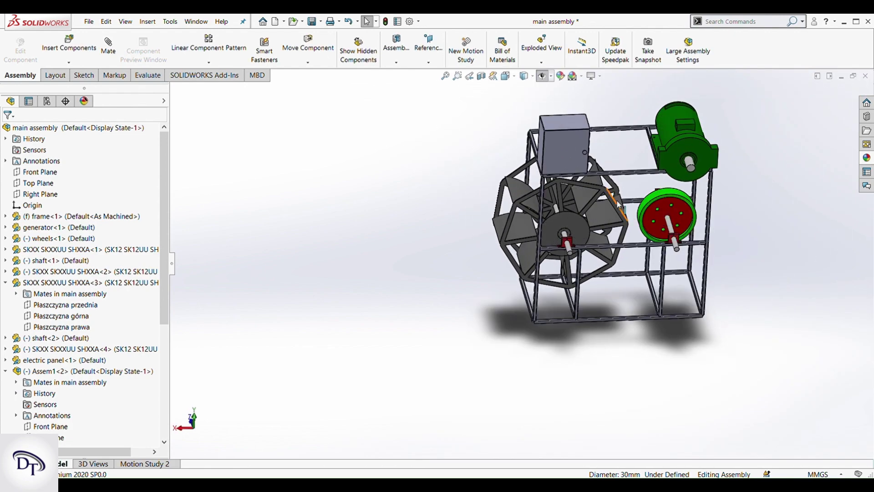
pyautogui.scroll(2, 651, 168)
pyautogui.scroll(-4, 651, 168)
pyautogui.moveTo(476, 226); pyautogui.dragTo(471, 219, button='middle')
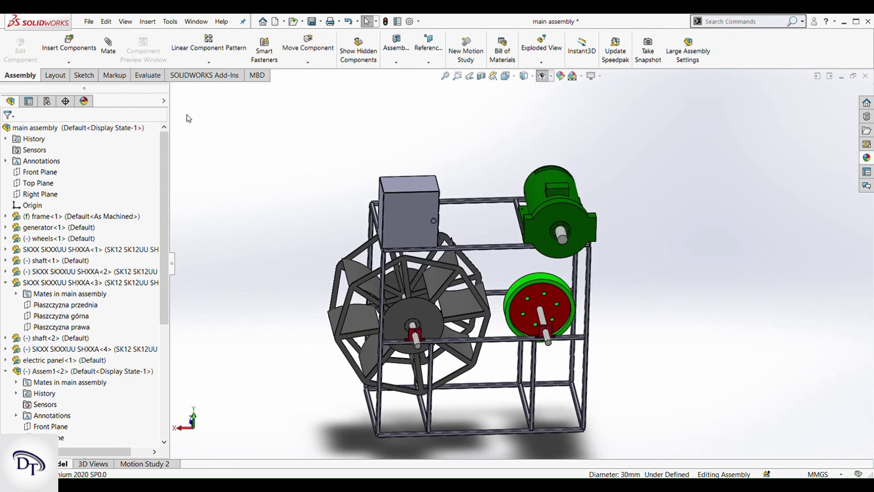
pyautogui.click(69, 48)
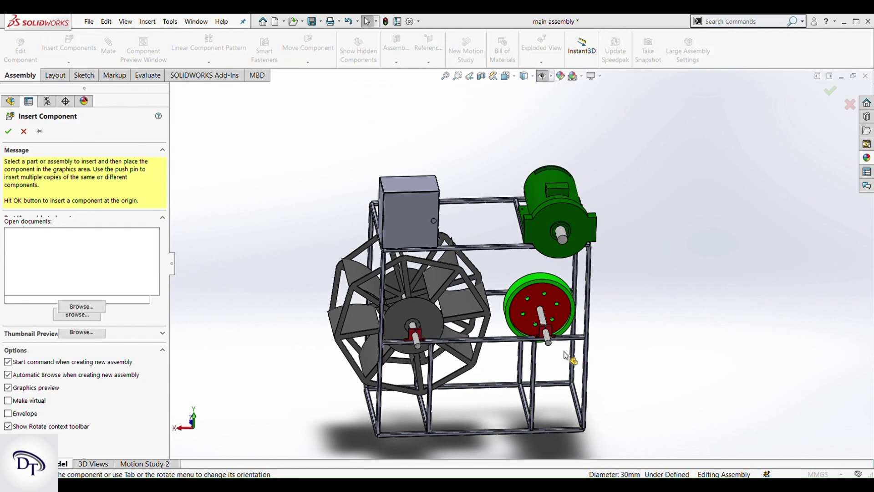
pyautogui.scroll(-2, 483, 373)
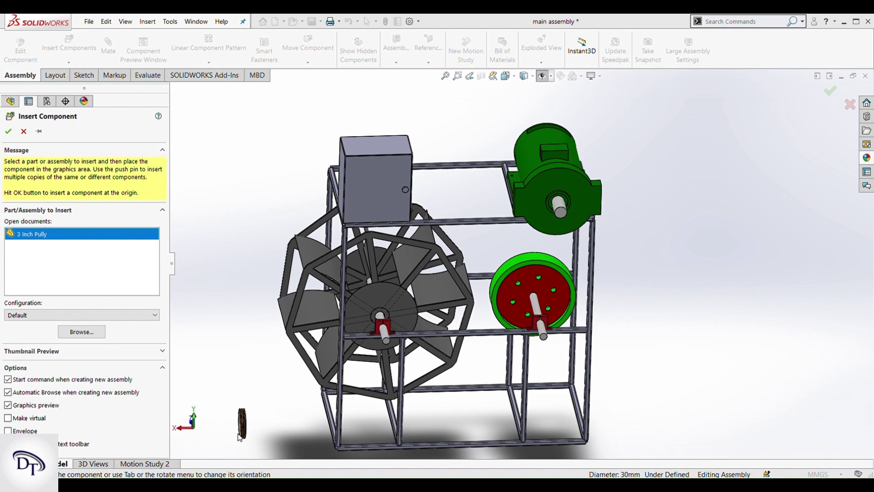
pyautogui.press('Tab')
pyautogui.click(546, 339)
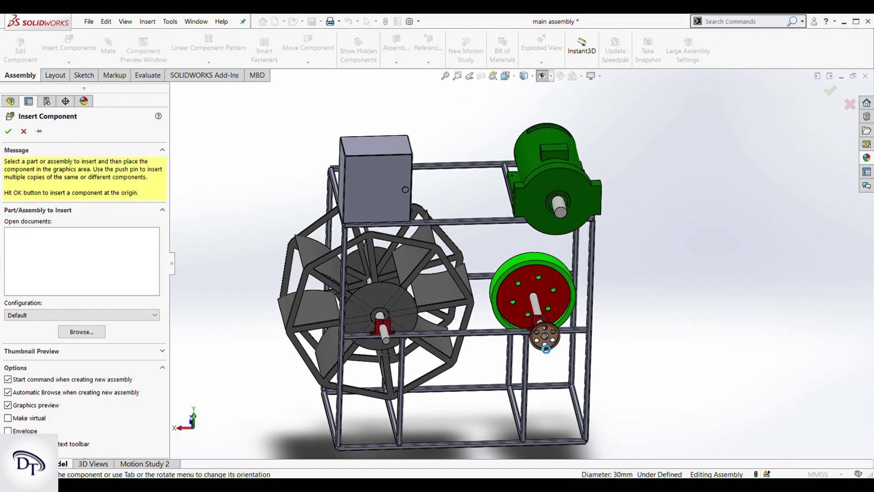
pyautogui.click(69, 51)
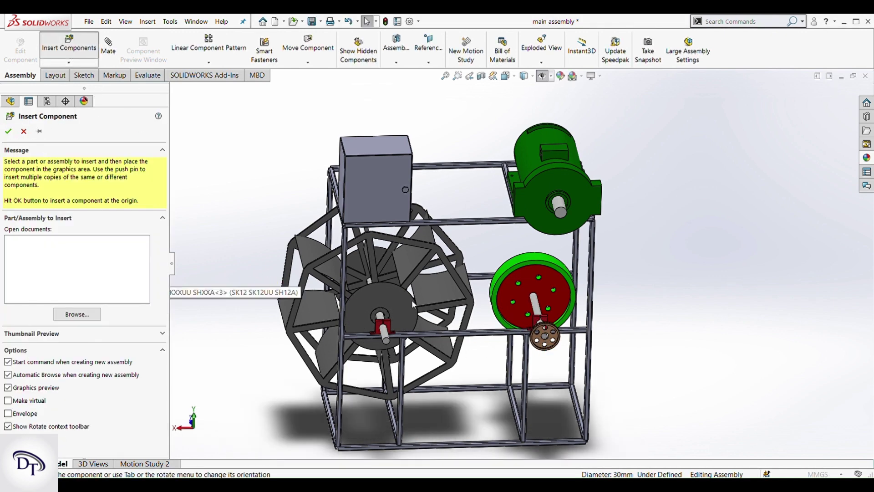
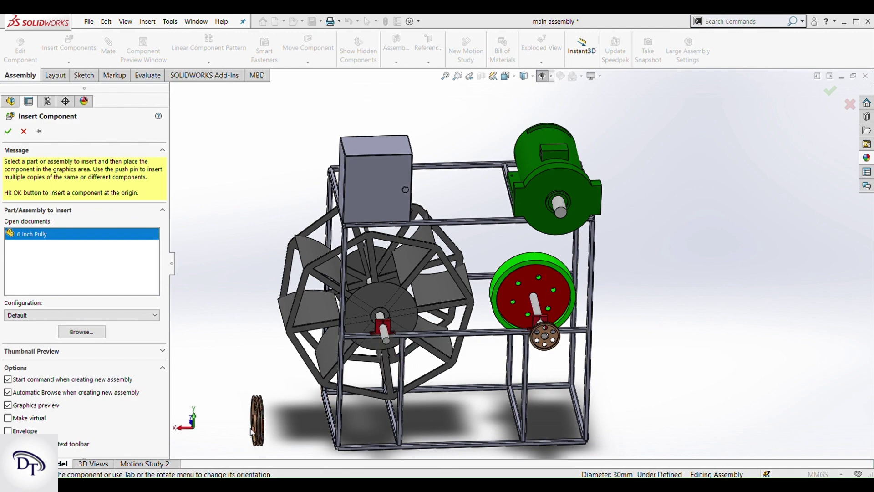
pyautogui.click(388, 349)
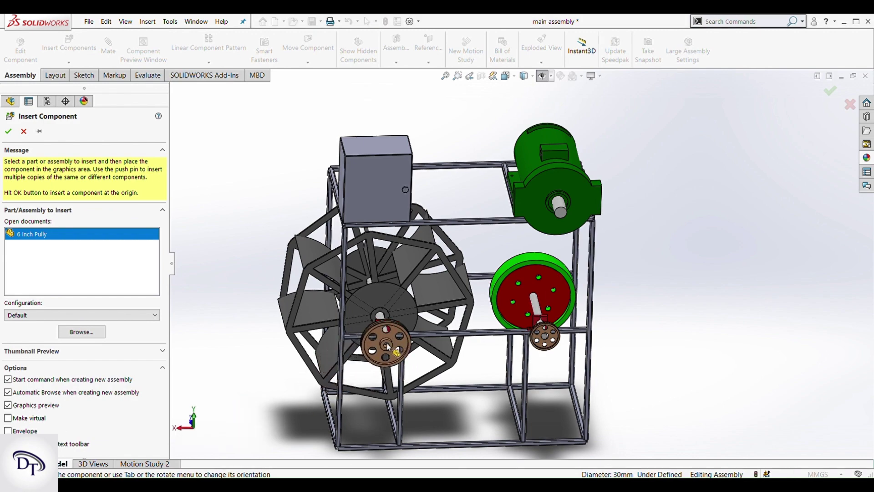
# Step: Make the 6 Inch Pully's bore concentric with the bladed wheel's shaft
pyautogui.scroll(-10, 454, 334)
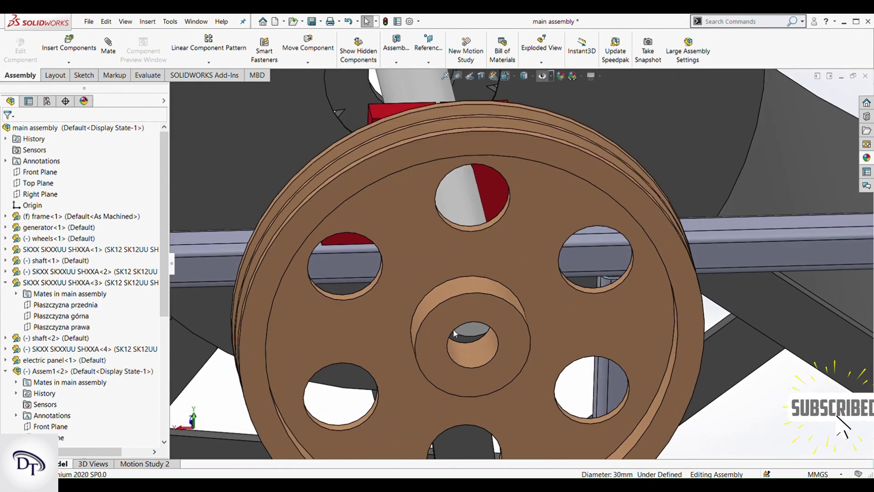
pyautogui.click(462, 201)
pyautogui.keyDown('ctrl'); pyautogui.click(477, 362); pyautogui.keyUp('ctrl')
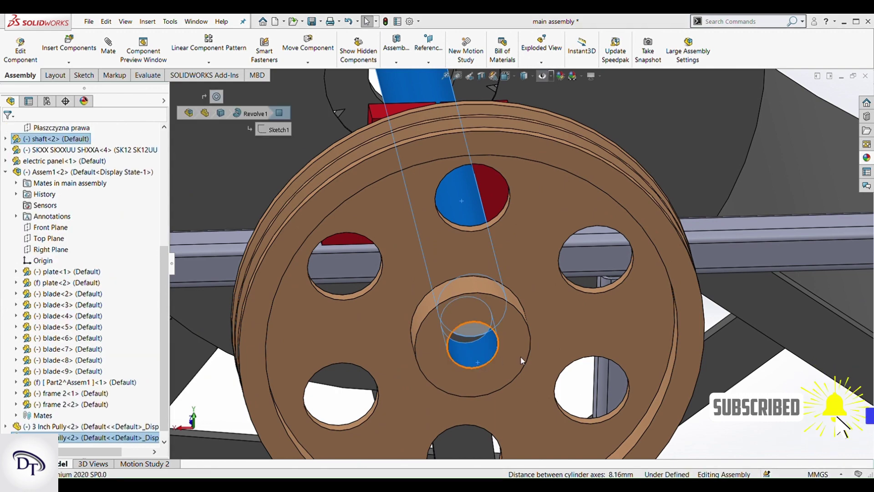
pyautogui.click(547, 354)
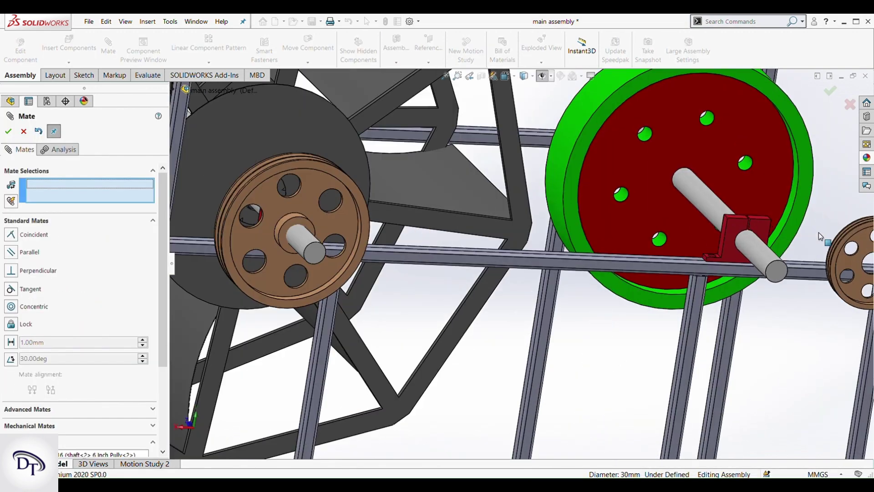
# Step: Make the 3 Inch Pully's bore concentric with the green wheel's shaft and finish mating
pyautogui.scroll(-3, 819, 232)
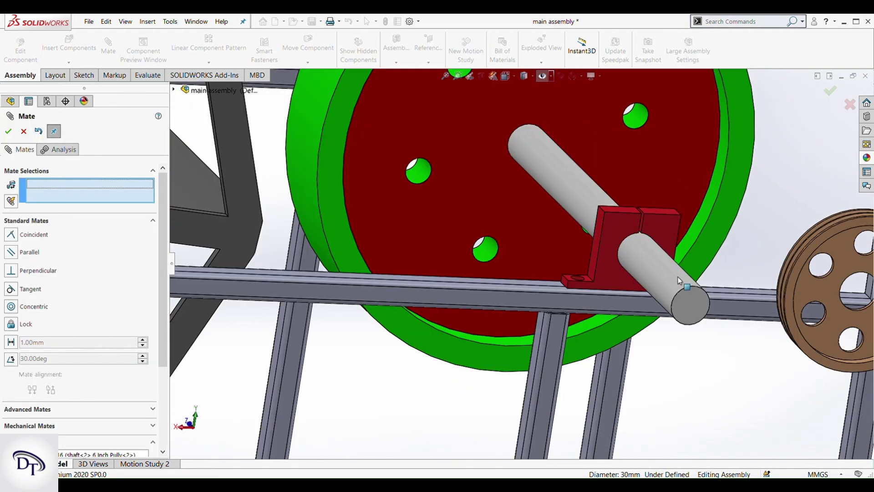
pyautogui.click(585, 214)
pyautogui.scroll(-3, 809, 304)
pyautogui.scroll(-2, 808, 304)
pyautogui.click(810, 285)
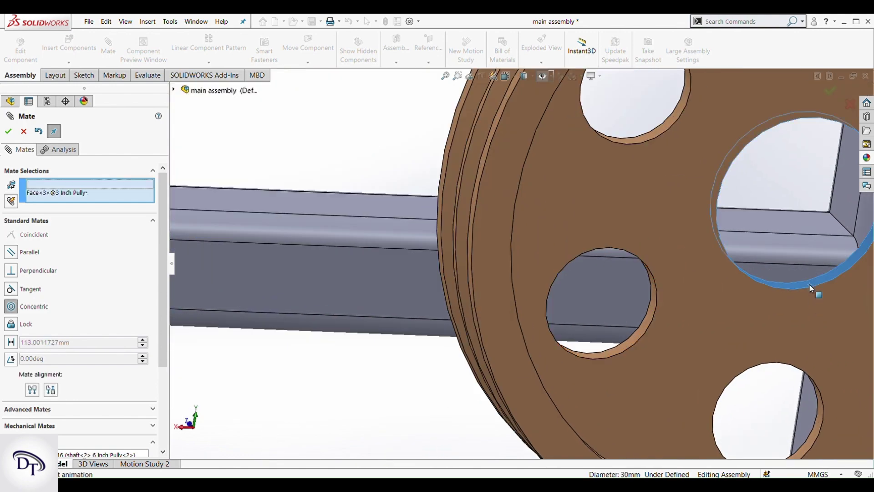
pyautogui.click(782, 324)
pyautogui.scroll(8, 341, 311)
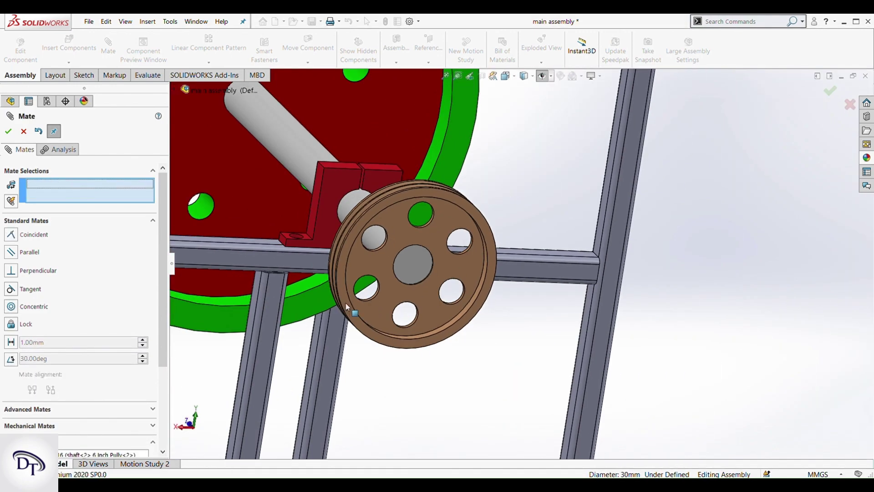
pyautogui.moveTo(419, 282); pyautogui.dragTo(447, 358, button='middle')
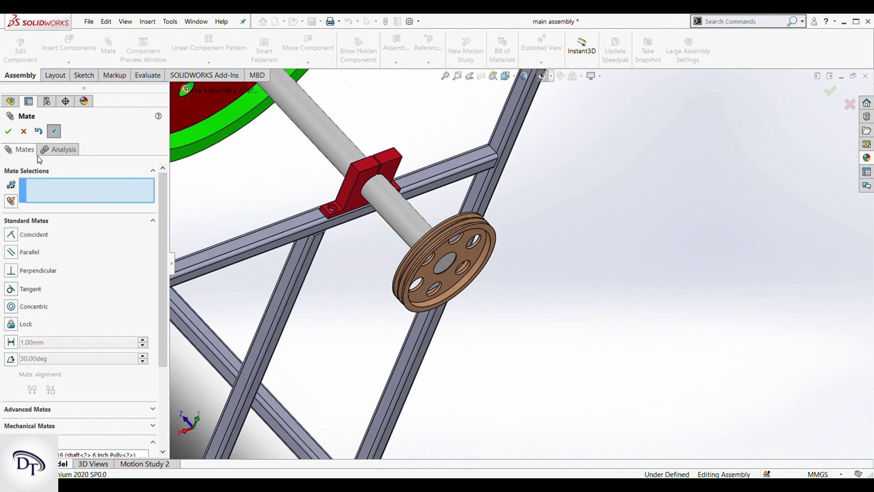
pyautogui.click(23, 131)
pyautogui.press('f')
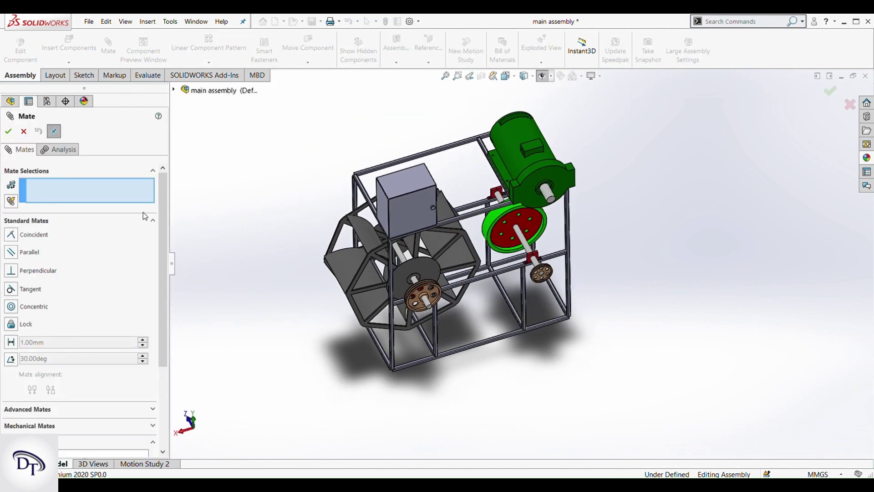
pyautogui.click(26, 131)
# Step: Insert the pully part and place it in front of the generator's shaft
pyautogui.click(67, 53)
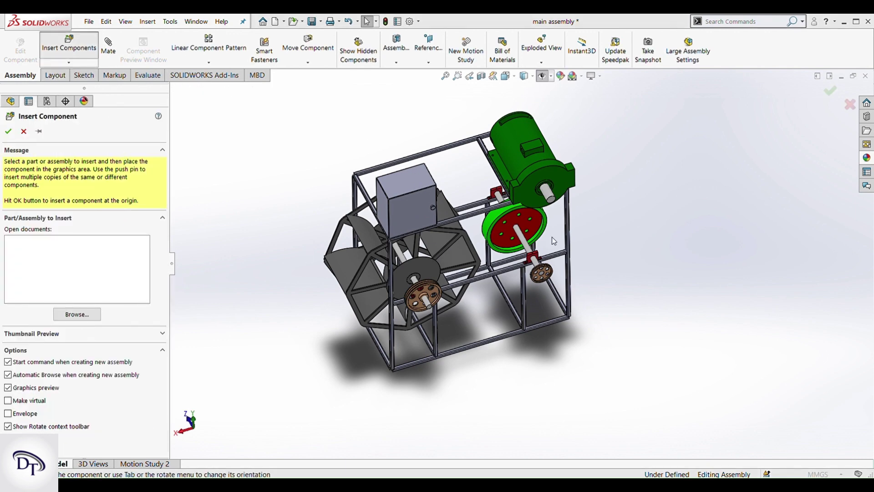
pyautogui.click(609, 350)
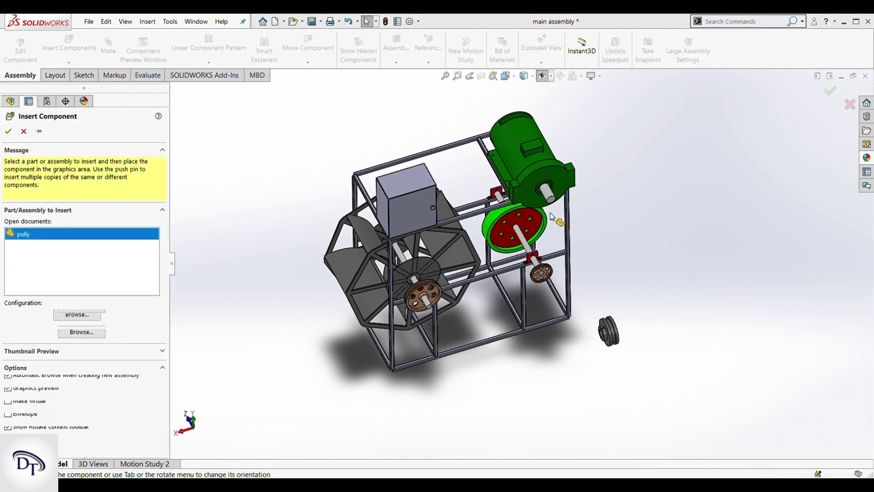
pyautogui.scroll(-5, 557, 188)
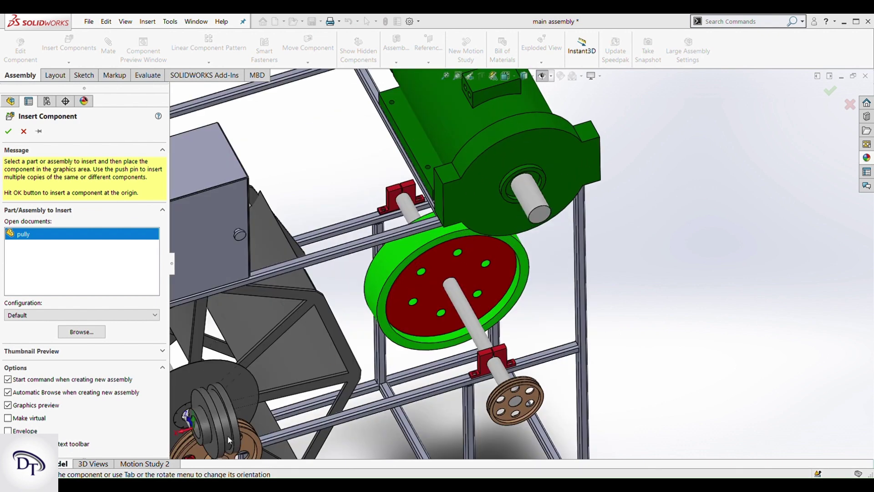
pyautogui.click(551, 225)
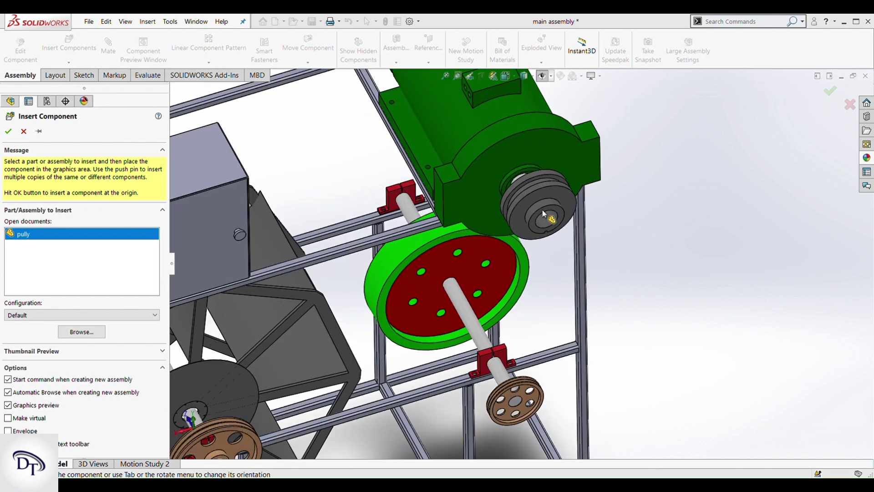
pyautogui.click(613, 232)
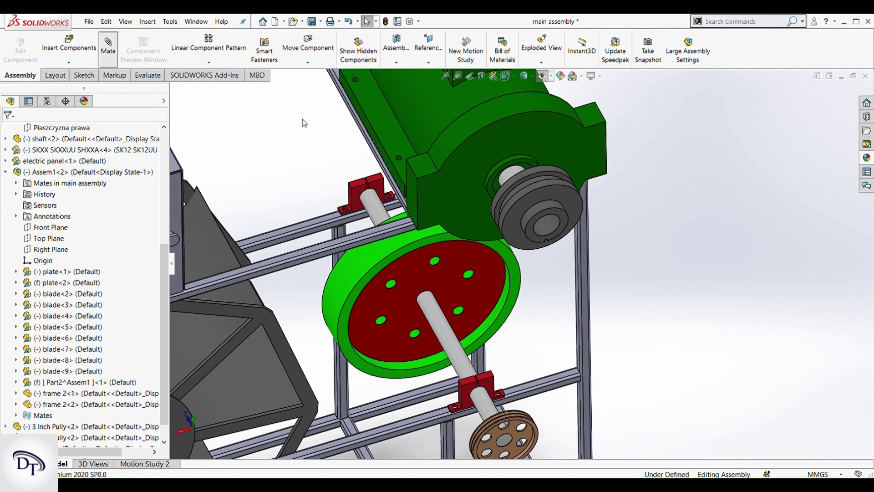
# Step: Add a concentric mate between the generator's shaft and the bore of the inserted pulley
pyautogui.scroll(-3, 510, 184)
pyautogui.click(501, 180)
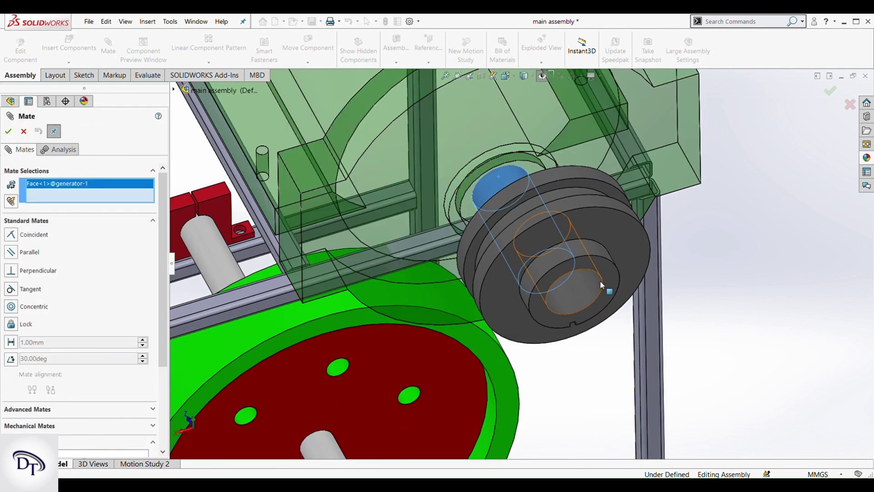
pyautogui.click(586, 290)
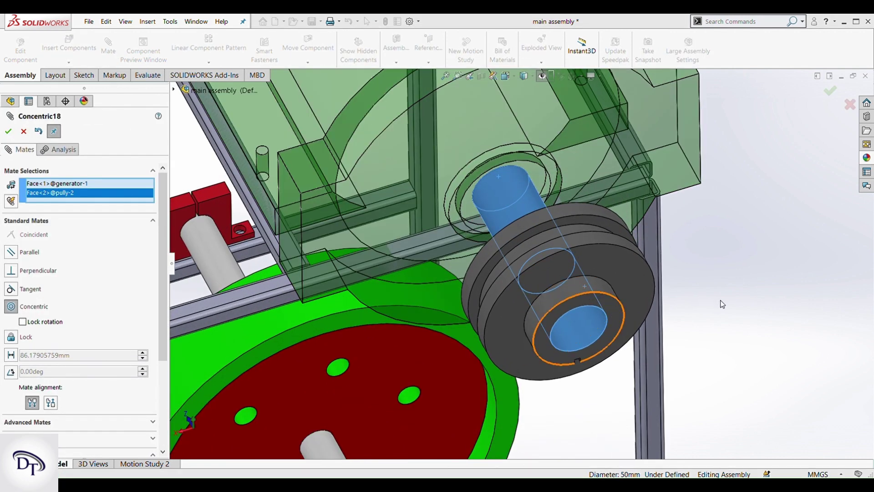
pyautogui.press('Return')
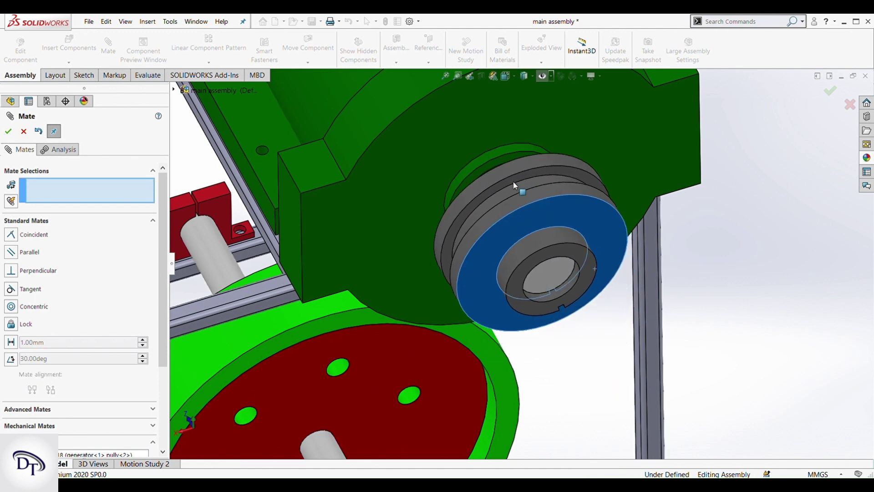
# Step: Add a 10 mm distance mate between the pulley's front face and the end face of the generator's shaft, and finish mating
pyautogui.scroll(-3, 550, 236)
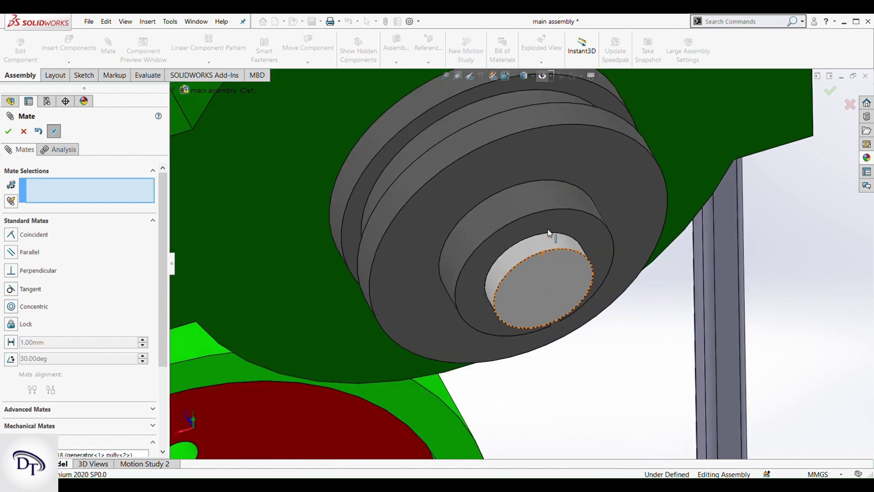
pyautogui.click(548, 231)
pyautogui.click(556, 277)
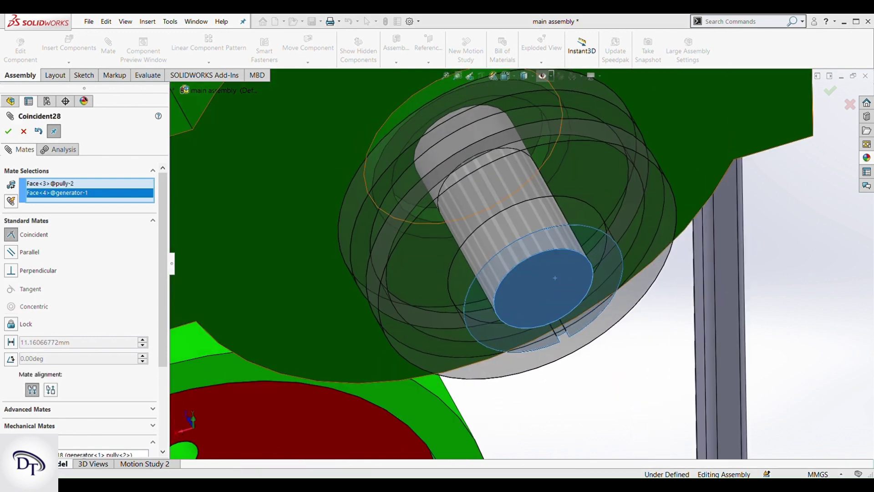
pyautogui.click(11, 342)
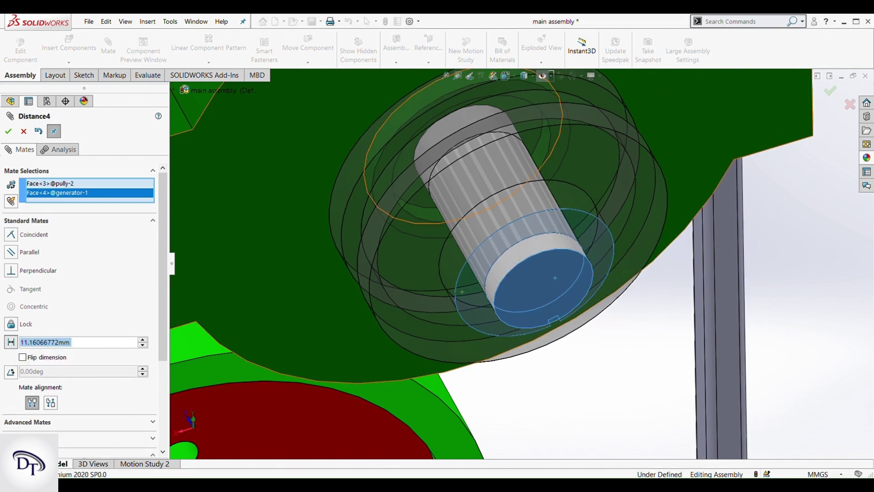
pyautogui.scroll(5, 556, 211)
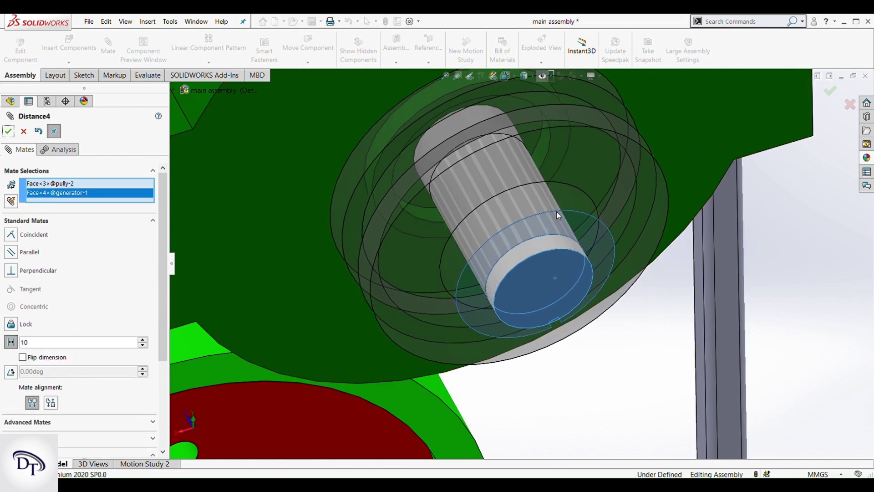
pyautogui.press('Return')
pyautogui.scroll(5, 599, 288)
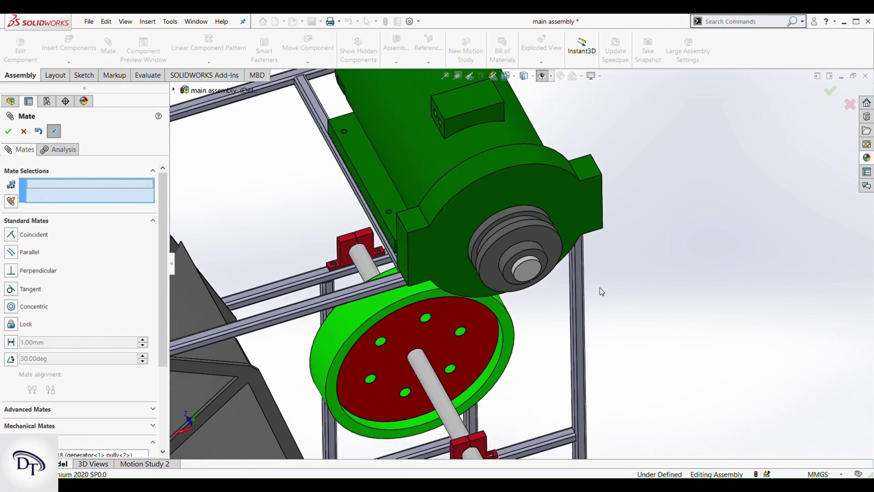
pyautogui.press('Escape')
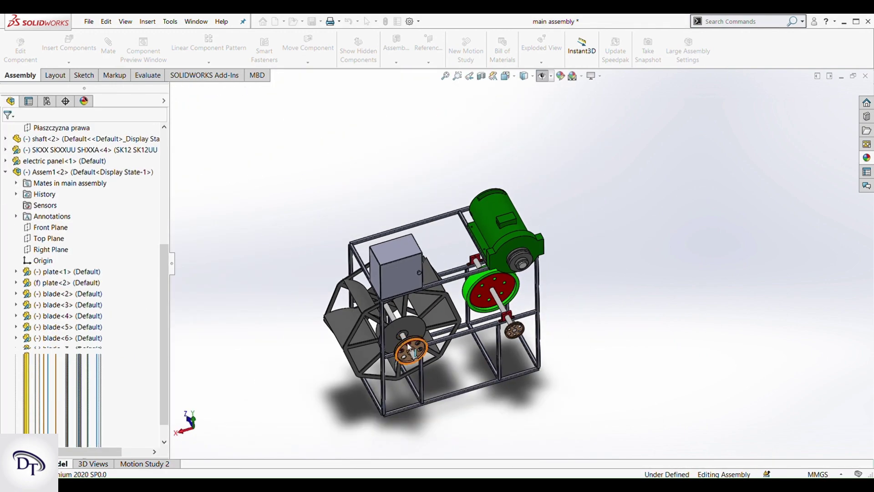
# Step: Measure the normal distance between the face of the generator's pulley and the outer face of the 3 Inch Pully
pyautogui.scroll(3, 364, 294)
pyautogui.moveTo(412, 314); pyautogui.dragTo(451, 300, button='middle')
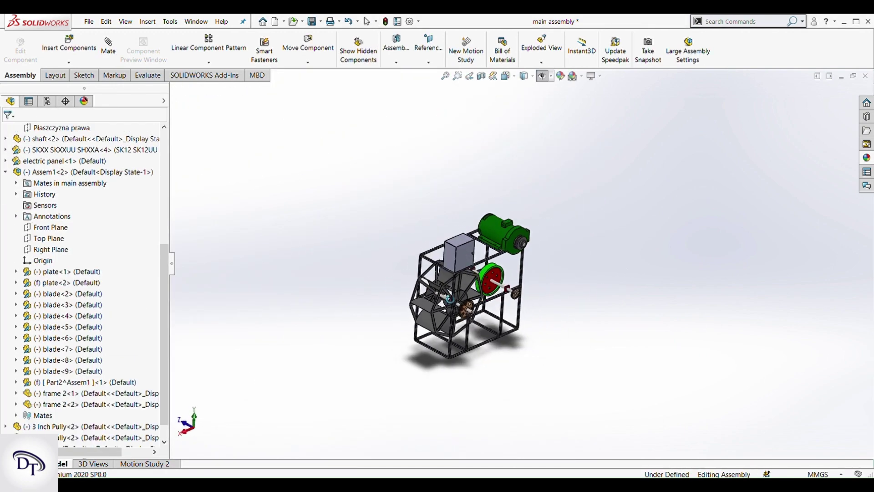
pyautogui.scroll(-5, 544, 262)
pyautogui.scroll(-1, 587, 246)
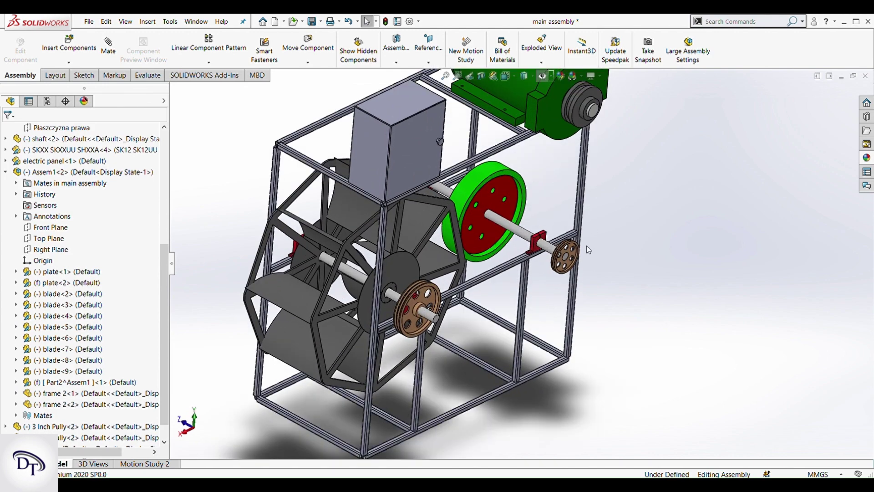
pyautogui.scroll(-4, 572, 126)
pyautogui.scroll(-5, 547, 293)
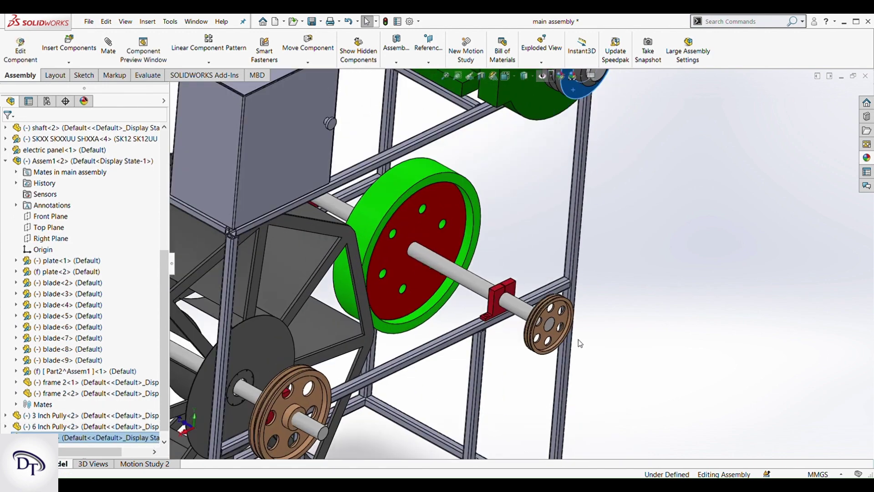
pyautogui.click(547, 252)
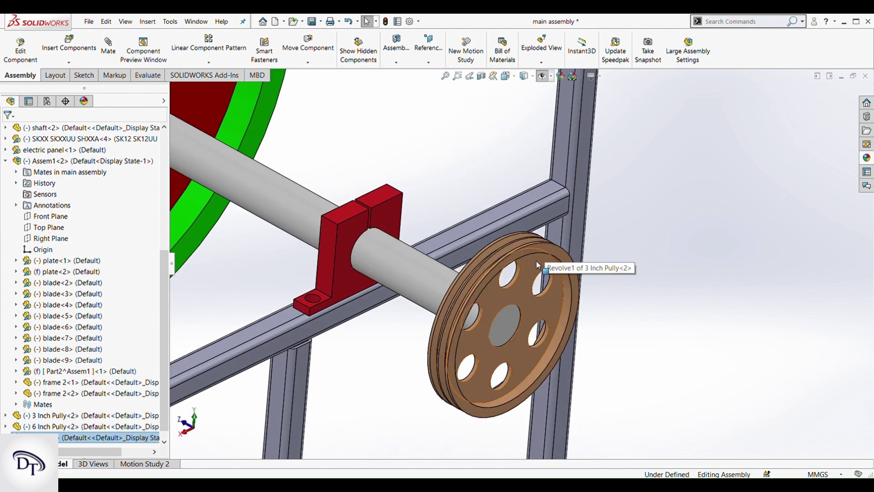
pyautogui.click(536, 260)
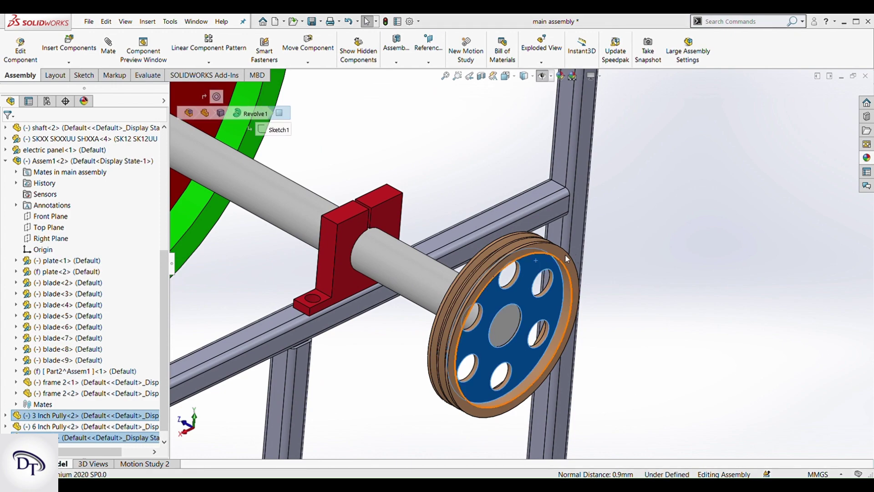
pyautogui.scroll(8, 564, 255)
pyautogui.press('Escape')
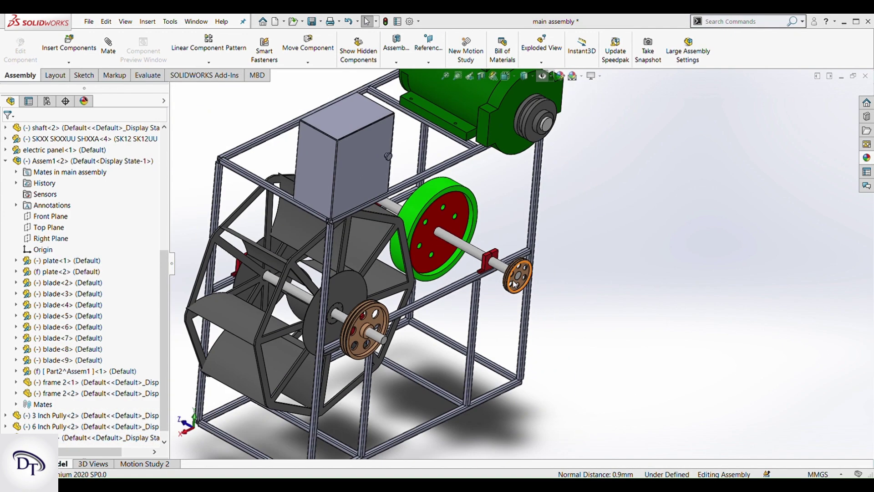
# Step: Measure the normal distance between the outer faces of the 3 Inch Pully and the 6 Inch Pully
pyautogui.scroll(-5, 515, 284)
pyautogui.click(529, 257)
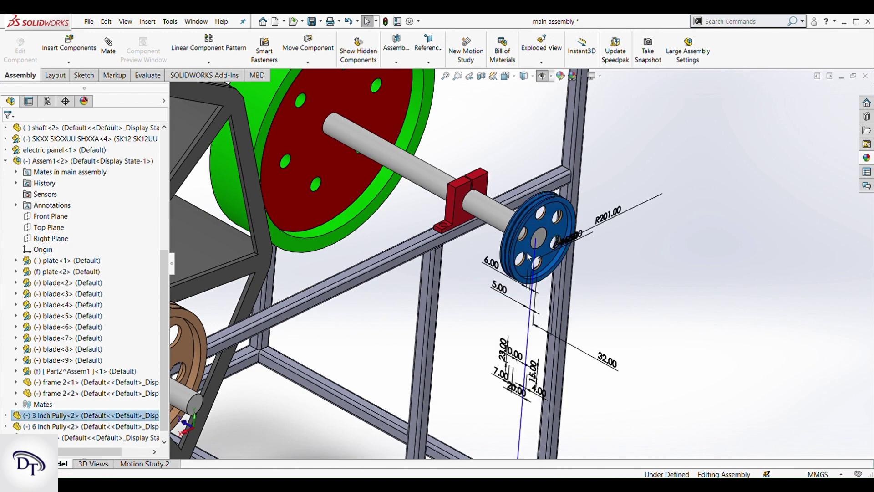
pyautogui.scroll(3, 528, 256)
pyautogui.click(673, 312)
pyautogui.scroll(-5, 530, 259)
pyautogui.click(510, 255)
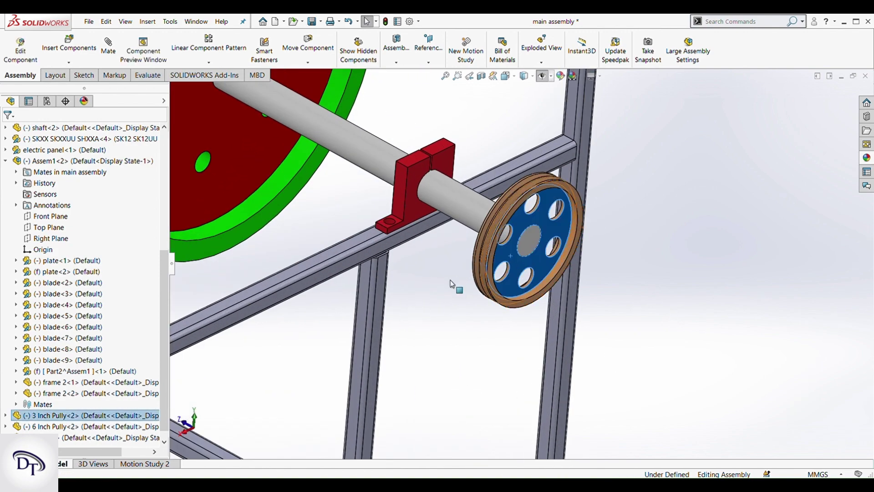
pyautogui.scroll(4, 452, 284)
pyautogui.scroll(-7, 376, 299)
pyautogui.keyDown('ctrl'); pyautogui.click(383, 295); pyautogui.keyUp('ctrl')
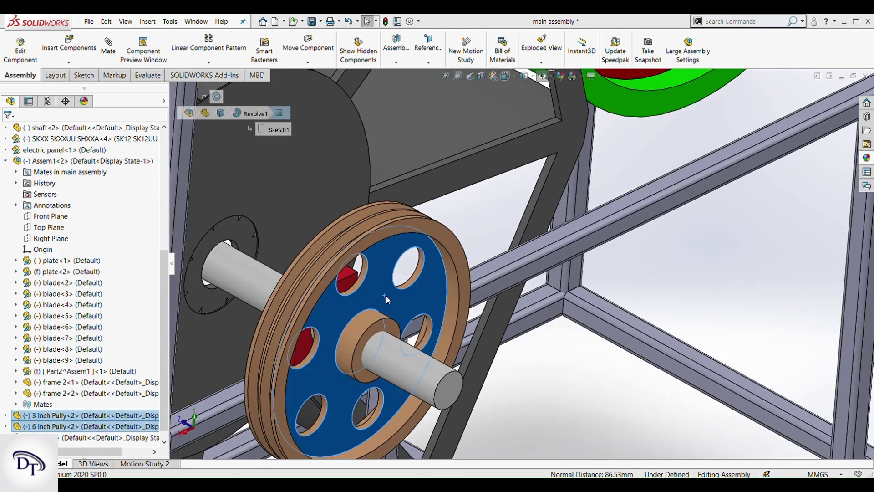
# Step: Slide the 6 Inch Pully outward along the bladed wheel's shaft to the shaft's end
pyautogui.scroll(3, 415, 288)
pyautogui.click(504, 301)
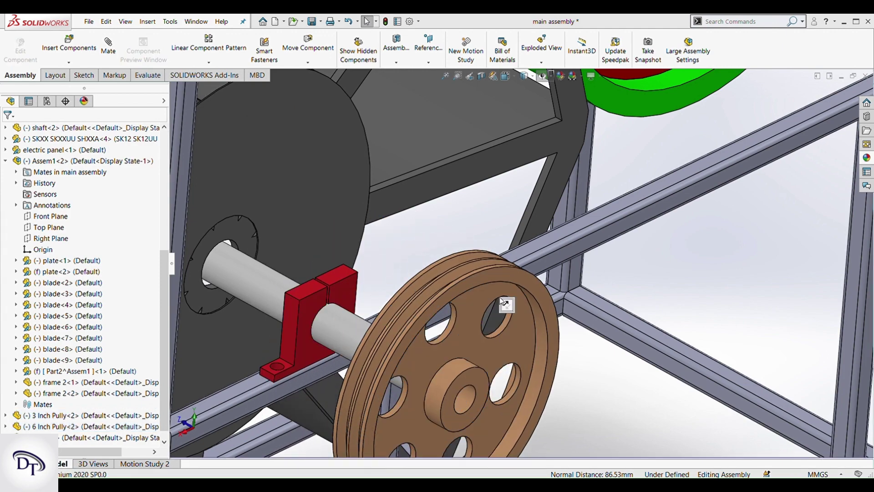
pyautogui.scroll(4, 542, 286)
pyautogui.scroll(2, 587, 258)
pyautogui.scroll(-6, 599, 254)
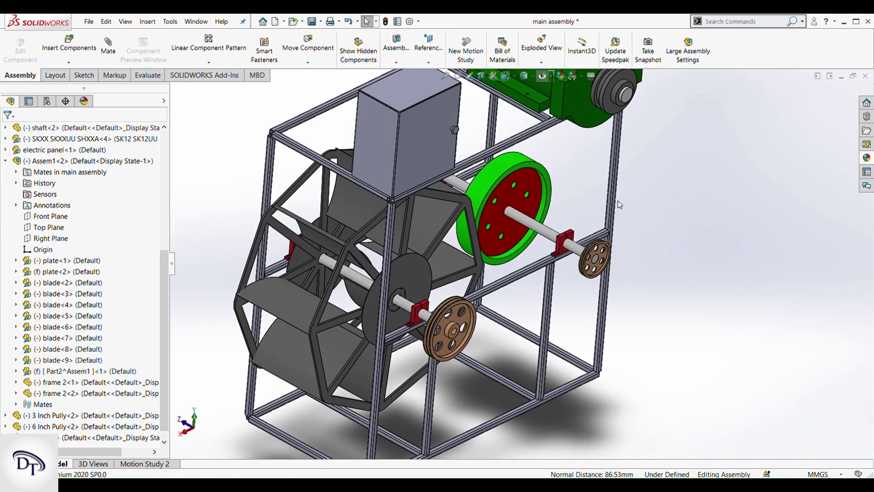
pyautogui.click(573, 286)
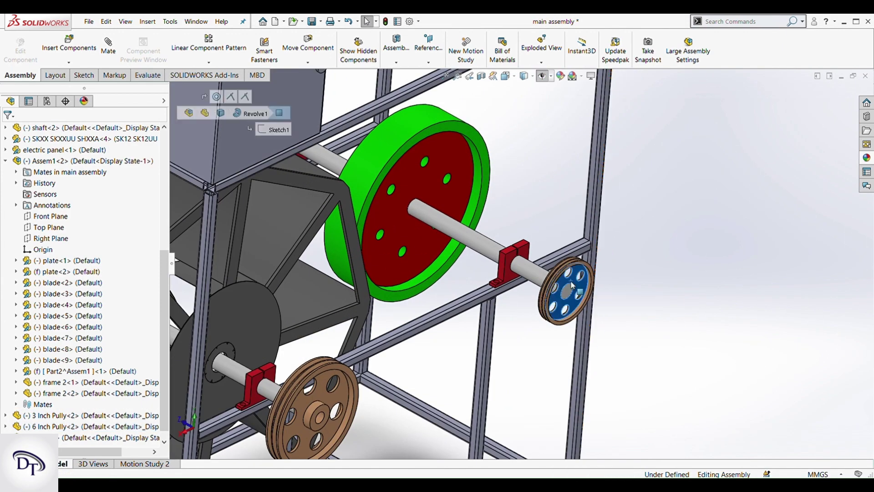
pyautogui.click(608, 265)
pyautogui.click(578, 288)
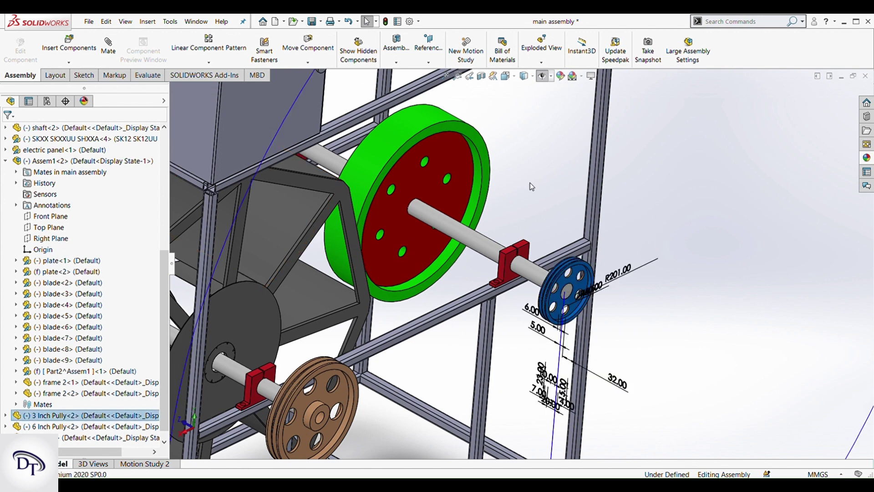
pyautogui.click(629, 186)
pyautogui.click(573, 285)
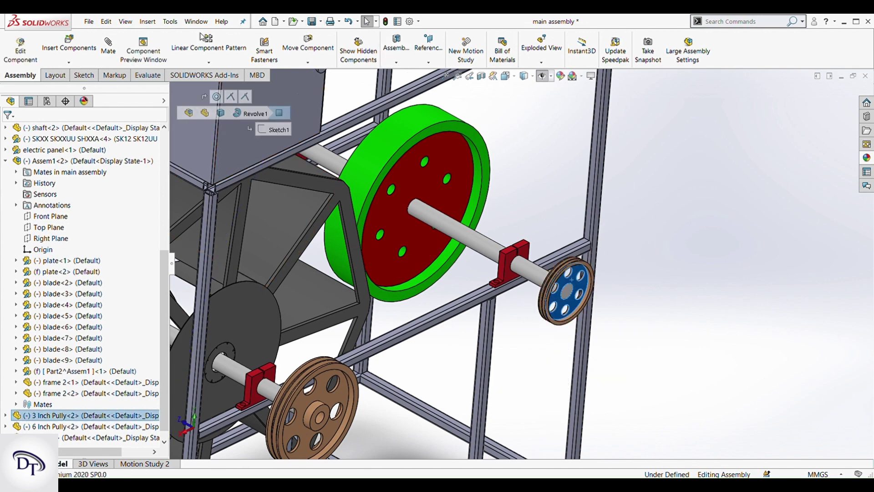
pyautogui.click(231, 96)
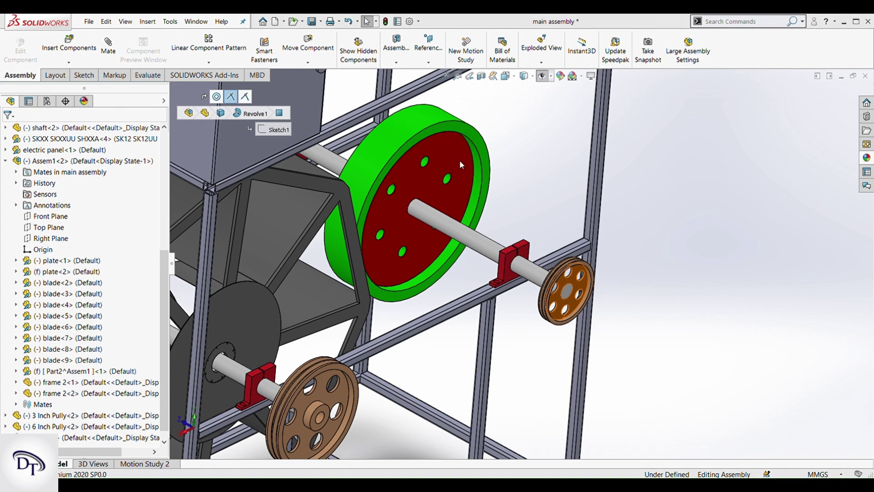
# Step: Reposition the 3 Inch Pully along the green wheel's shaft close to the shaft's end, checking its face's distance to the end face
pyautogui.scroll(-4, 575, 278)
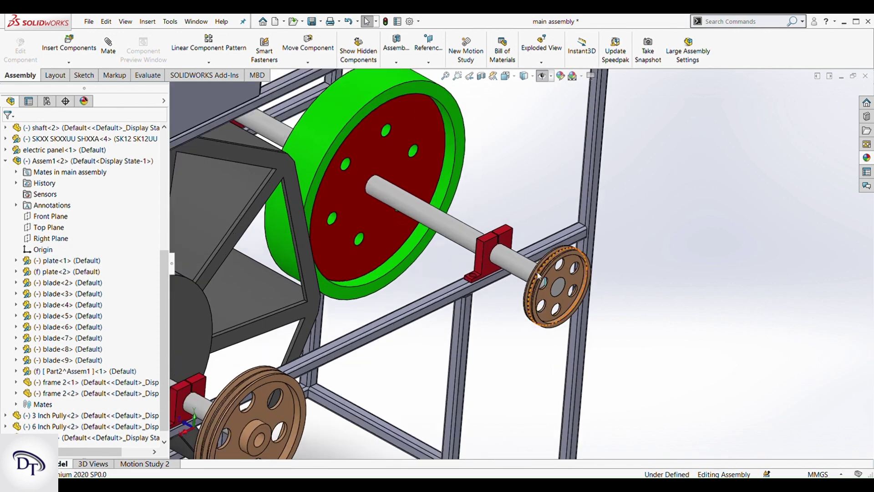
pyautogui.scroll(-2, 587, 259)
pyautogui.moveTo(547, 268); pyautogui.dragTo(508, 244)
pyautogui.click(662, 275)
pyautogui.scroll(-3, 564, 277)
pyautogui.click(548, 270)
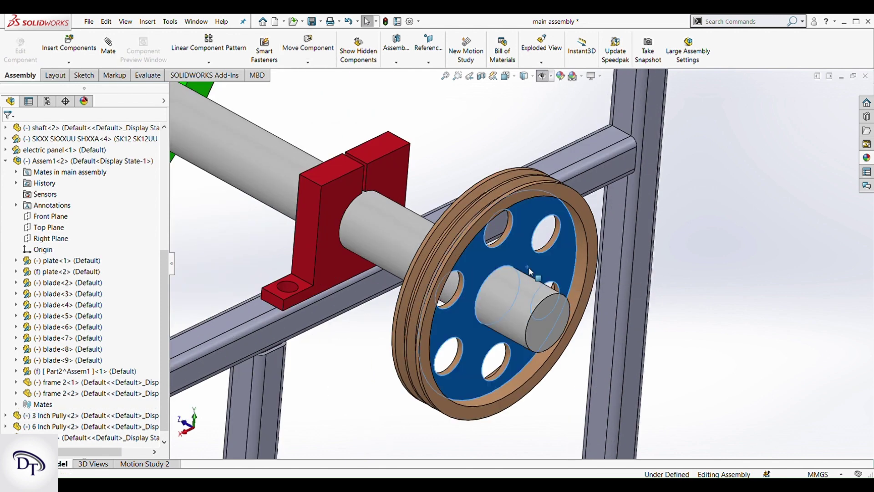
pyautogui.keyDown('ctrl'); pyautogui.click(553, 316); pyautogui.keyUp('ctrl')
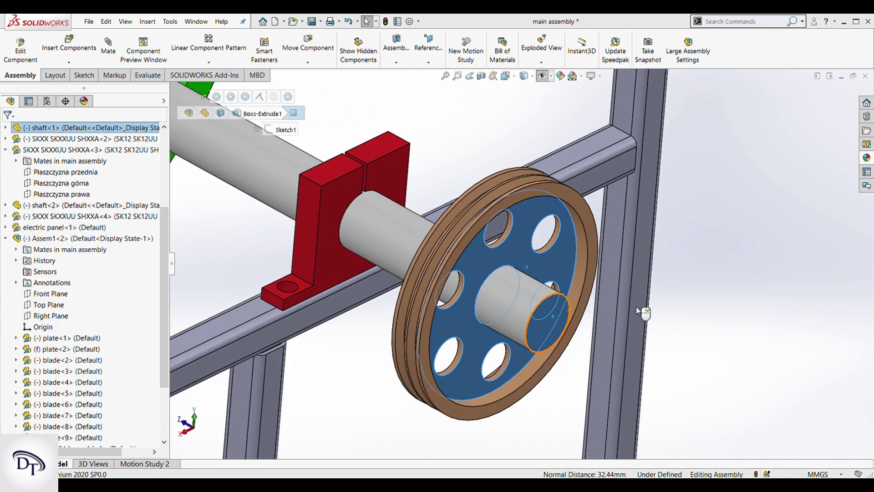
pyautogui.click(710, 312)
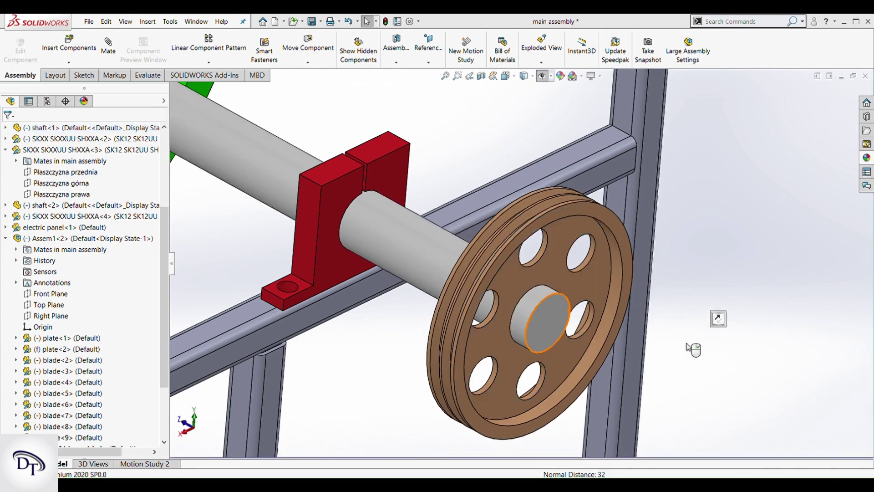
# Step: Start a Belt/Chain feature with the groove faces of the generator's pulley and the 3 Inch Pully as belt members
pyautogui.scroll(8, 615, 367)
pyautogui.scroll(5, 548, 366)
pyautogui.moveTo(492, 291); pyautogui.dragTo(422, 277, button='middle')
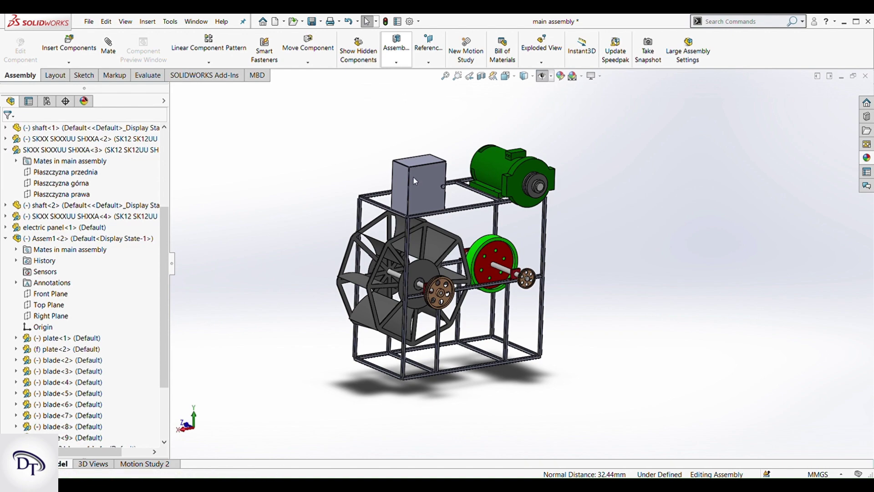
pyautogui.scroll(-6, 508, 182)
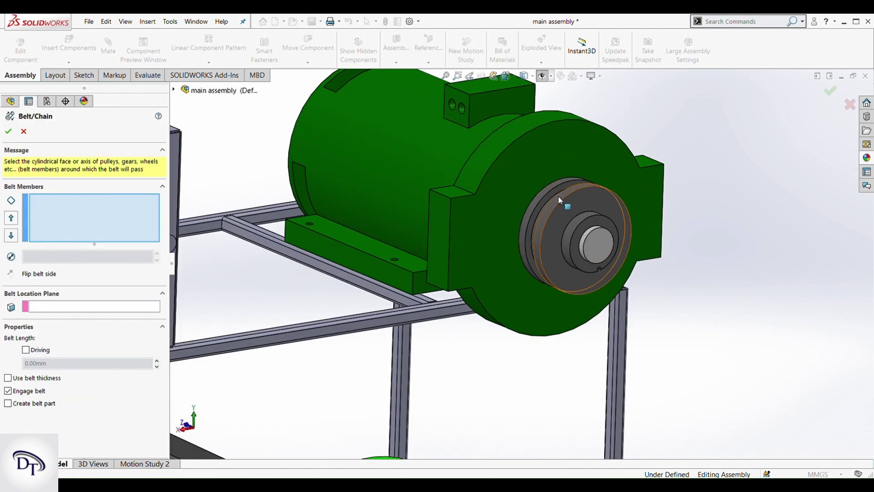
pyautogui.moveTo(558, 196); pyautogui.dragTo(564, 283, button='middle')
pyautogui.scroll(-6, 559, 202)
pyautogui.click(567, 165)
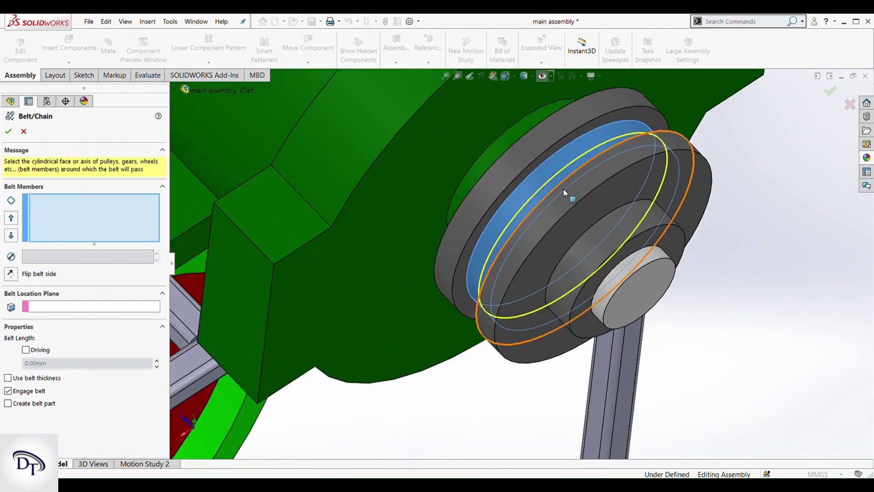
pyautogui.scroll(8, 523, 255)
pyautogui.scroll(-8, 504, 290)
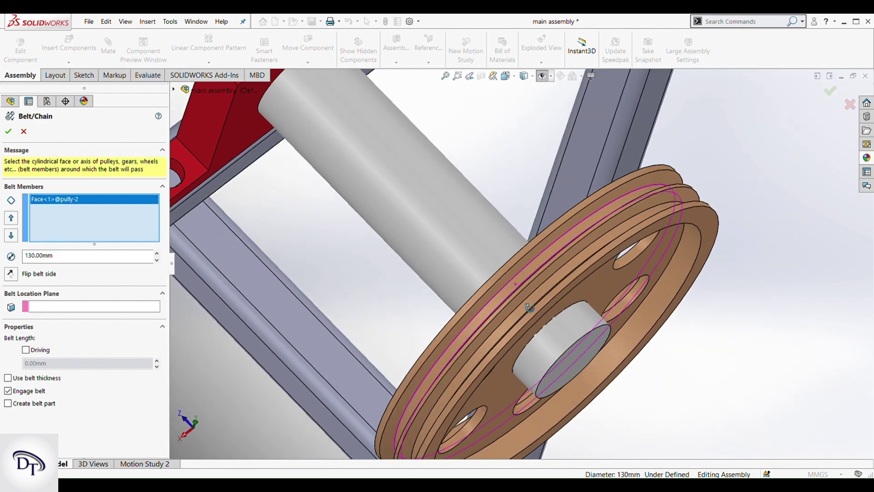
pyautogui.moveTo(530, 307); pyautogui.dragTo(527, 273, button='middle')
pyautogui.click(528, 275)
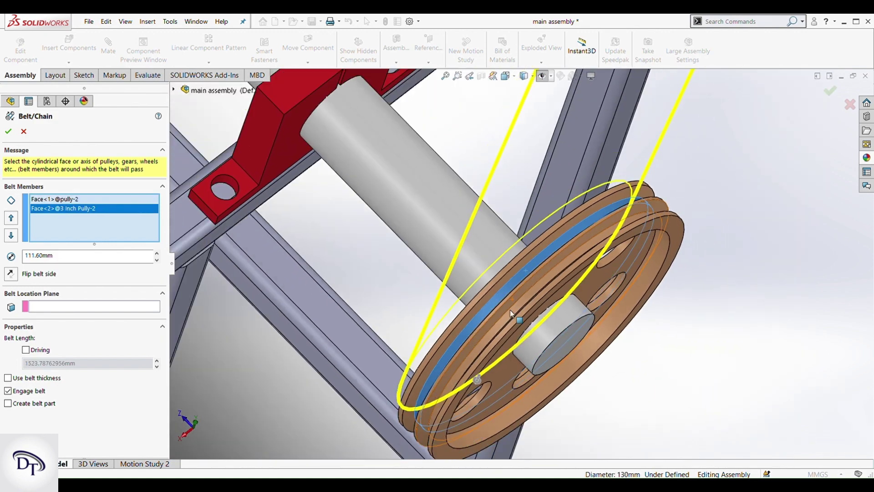
# Step: Enable creating a belt part and finish the belt between the generator's pulley and the 3 Inch Pully
pyautogui.scroll(6, 510, 310)
pyautogui.moveTo(382, 318); pyautogui.dragTo(386, 280, button='middle')
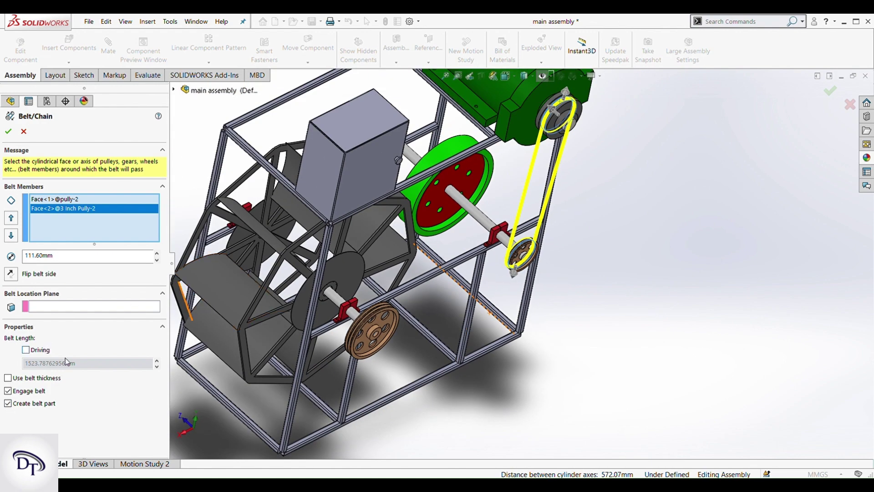
pyautogui.scroll(-10, 448, 149)
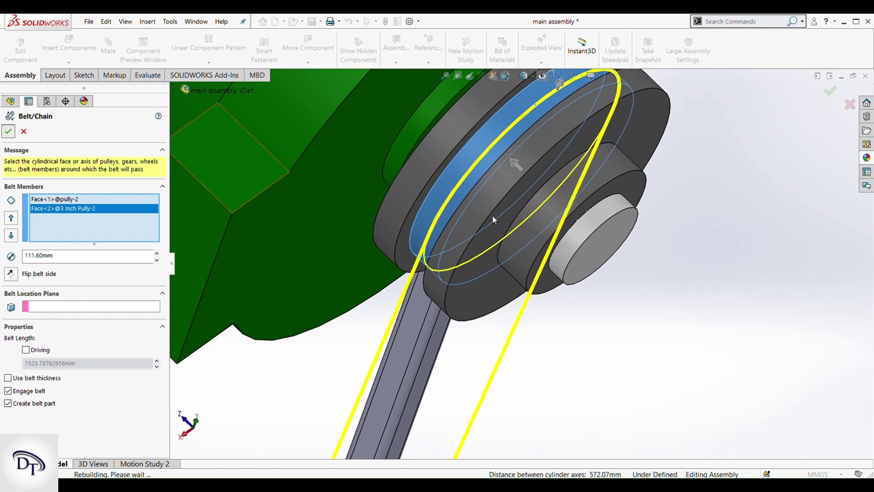
pyautogui.click(9, 131)
pyautogui.scroll(9, 531, 231)
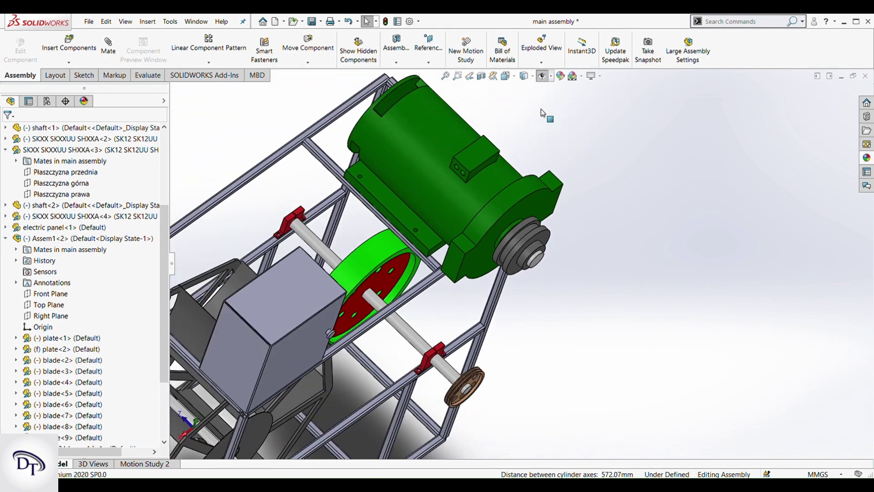
# Step: Turn the display of hidden item types back on so the belt sketch is shown
pyautogui.click(544, 78)
pyautogui.scroll(3, 529, 313)
pyautogui.moveTo(529, 313); pyautogui.dragTo(462, 249, button='middle')
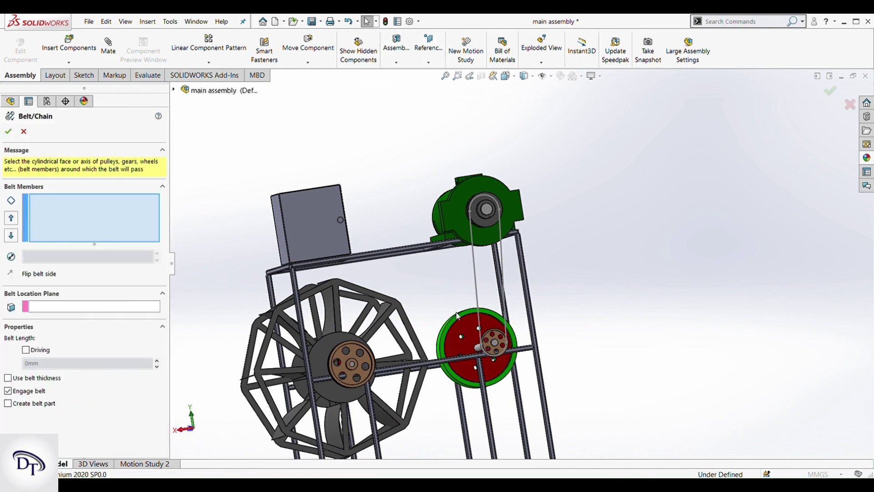
# Step: Select the outer groove face of the 3 Inch Pully on the green wheel's shaft as the first belt member
pyautogui.scroll(3, 526, 262)
pyautogui.moveTo(482, 264); pyautogui.dragTo(523, 296, button='middle')
pyautogui.scroll(-6, 506, 297)
pyautogui.scroll(-10, 540, 268)
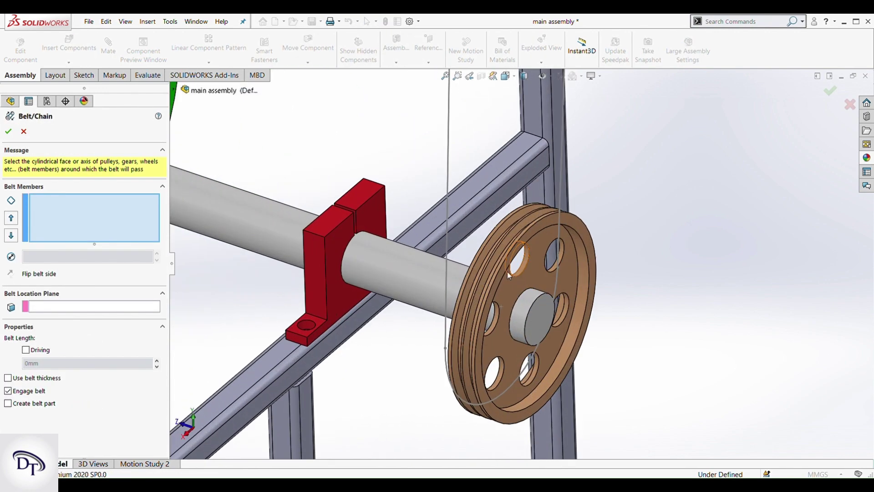
pyautogui.click(505, 276)
pyautogui.scroll(6, 506, 283)
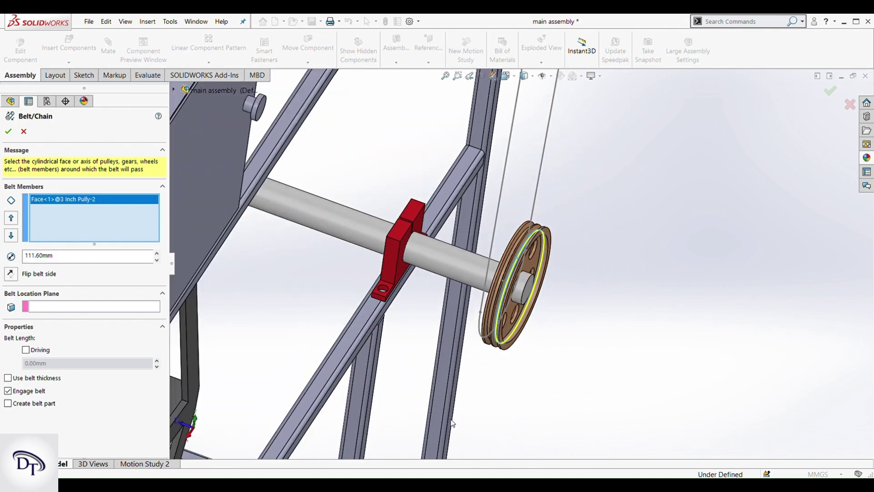
# Step: Add the matching groove face of the 6 Inch Pully on the bladed wheel's shaft as second member and finish the belt
pyautogui.scroll(-8, 434, 373)
pyautogui.scroll(6, 458, 391)
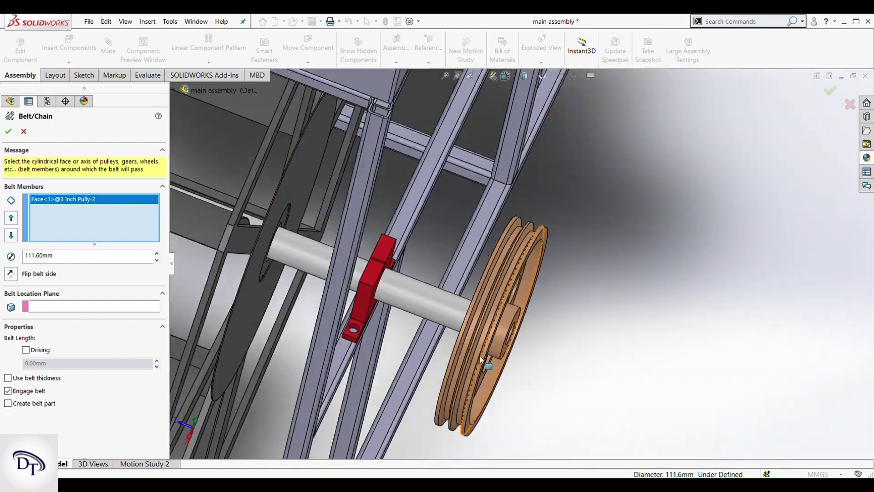
pyautogui.scroll(-8, 532, 271)
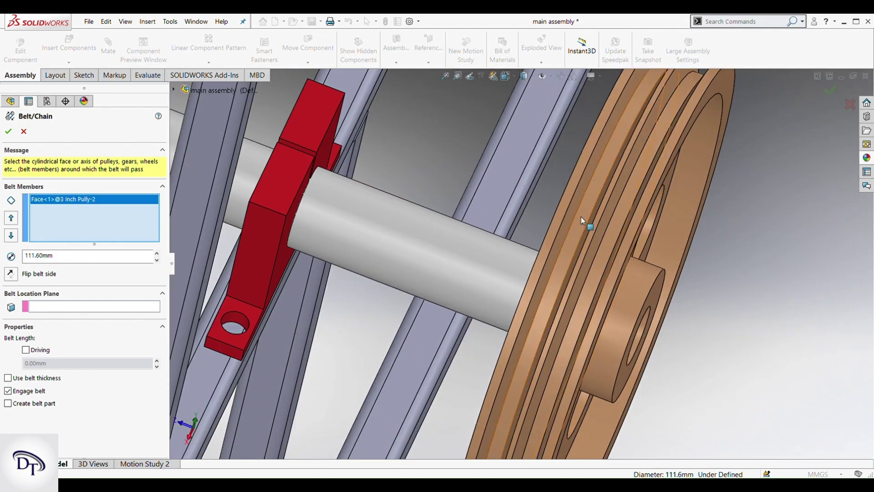
pyautogui.click(581, 216)
pyautogui.scroll(3, 616, 260)
pyautogui.moveTo(616, 260); pyautogui.dragTo(616, 287, button='middle')
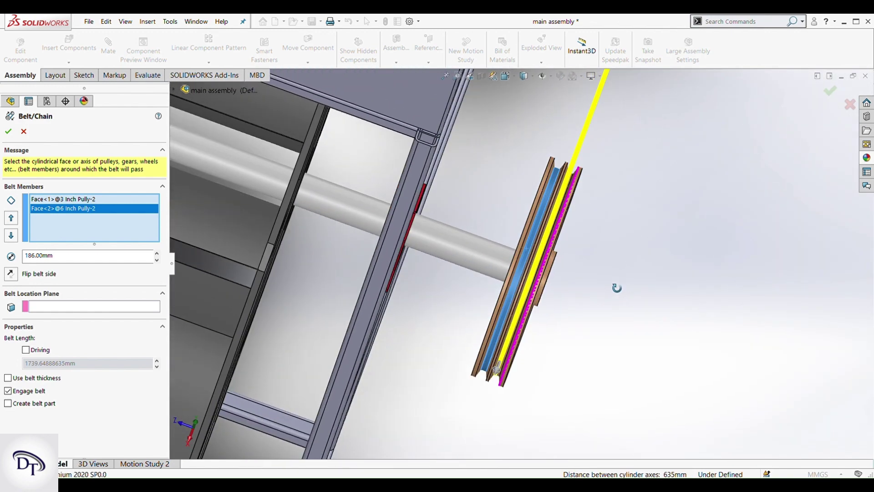
pyautogui.scroll(8, 498, 232)
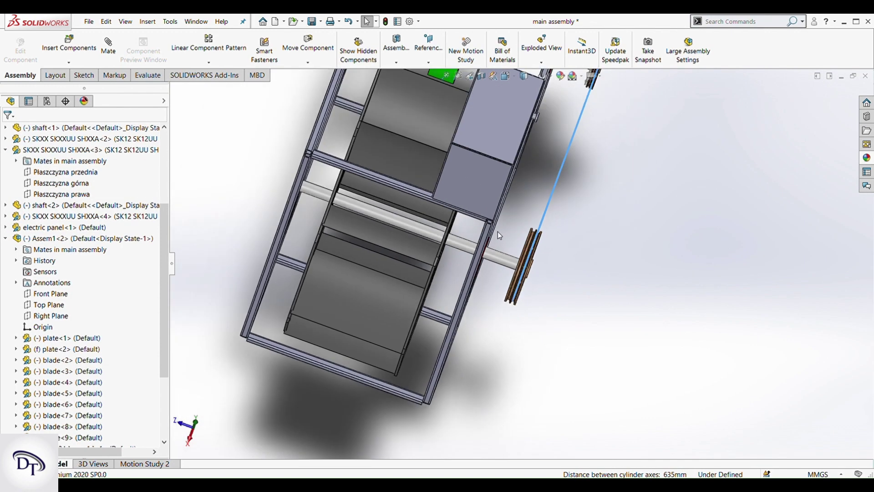
pyautogui.moveTo(500, 189); pyautogui.dragTo(461, 137, button='middle')
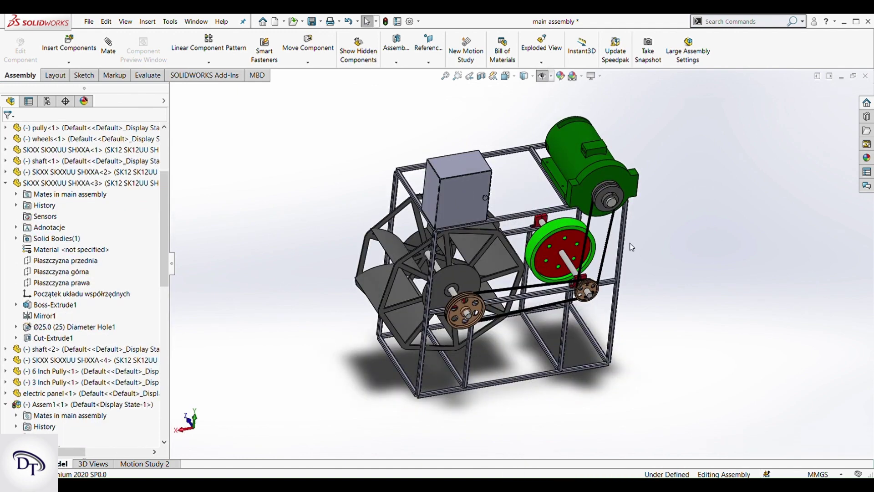
# Step: Examine how the belts run between the generator's pulley, the 3 Inch Pully and the 6 Inch Pully, and inspect the green wheel
pyautogui.scroll(-5, 606, 179)
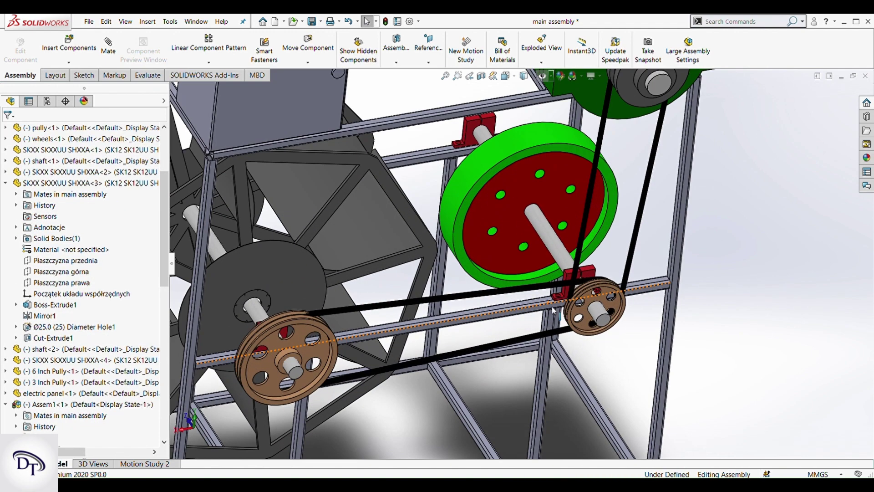
pyautogui.scroll(2, 606, 179)
pyautogui.click(620, 157)
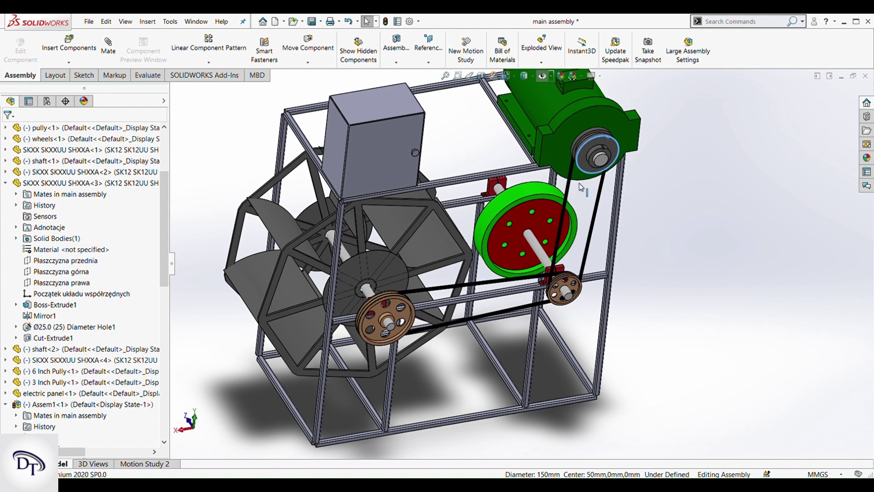
pyautogui.press('Escape')
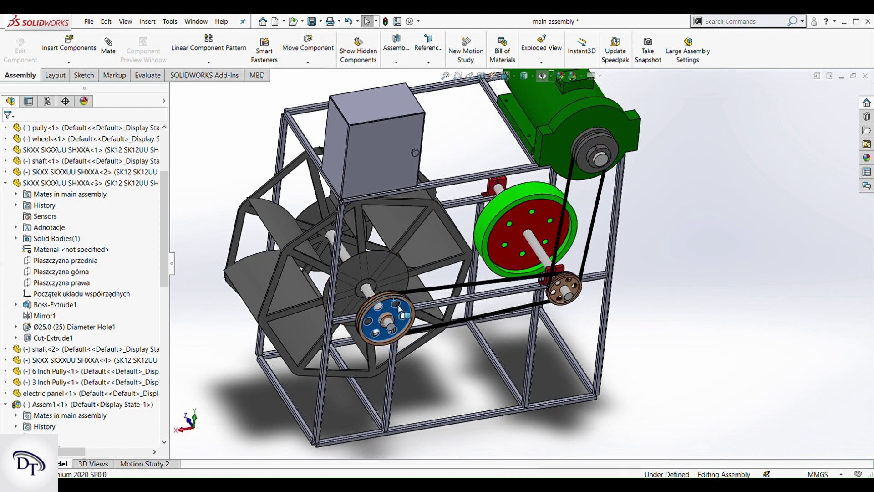
pyautogui.scroll(-4, 605, 150)
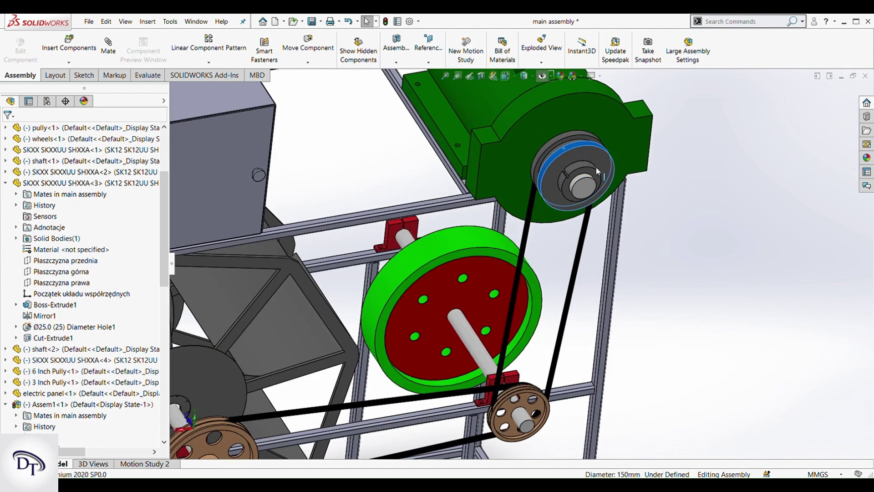
pyautogui.click(587, 173)
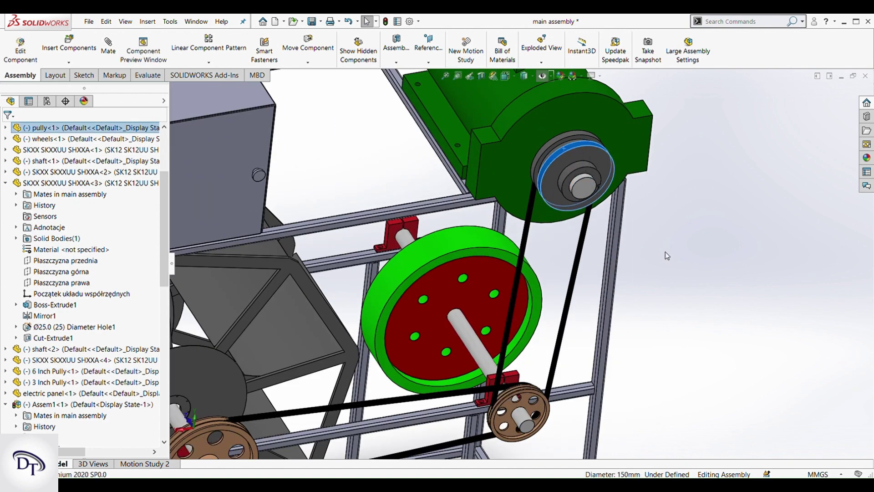
pyautogui.scroll(5, 553, 262)
pyautogui.moveTo(449, 306); pyautogui.dragTo(430, 262)
pyautogui.scroll(-2, 493, 262)
pyautogui.click(503, 258)
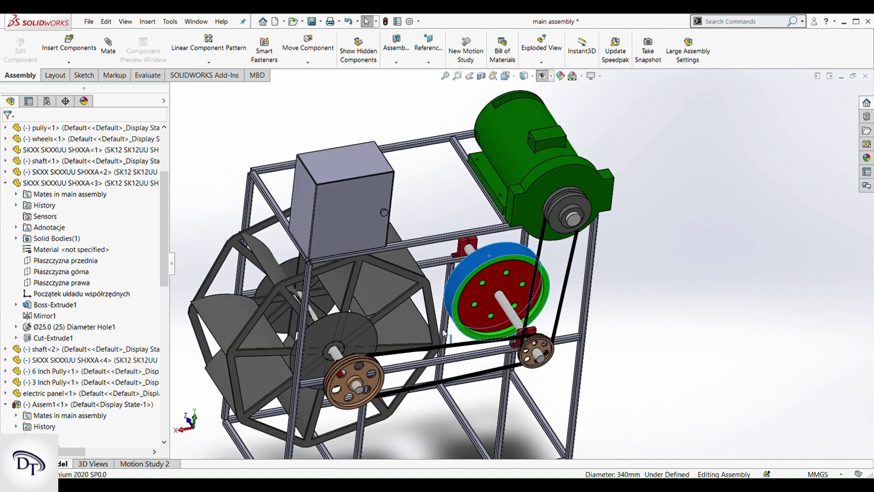
pyautogui.click(677, 285)
# Step: Orient the assembly to a view facing the pulleys and play the animation of Motion Study 2
pyautogui.scroll(5, 328, 275)
pyautogui.moveTo(328, 275); pyautogui.dragTo(636, 289, button='middle')
pyautogui.hotkey('ctrl', 'space')
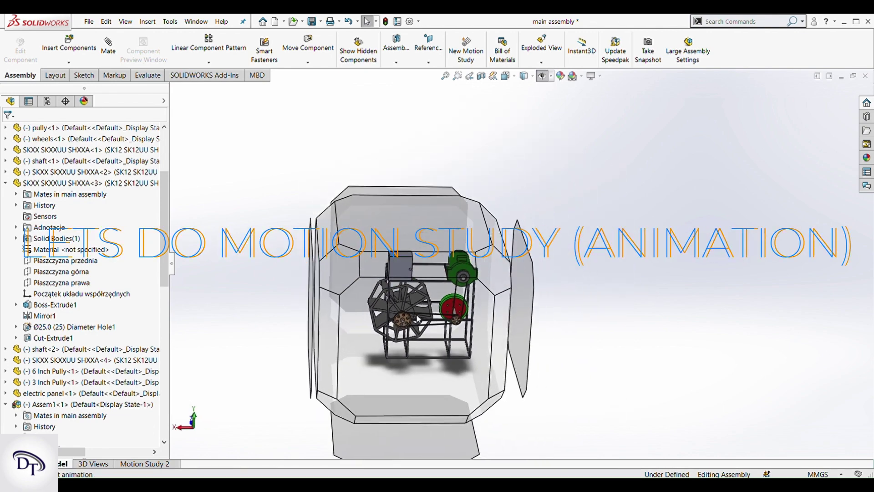
pyautogui.click(343, 272)
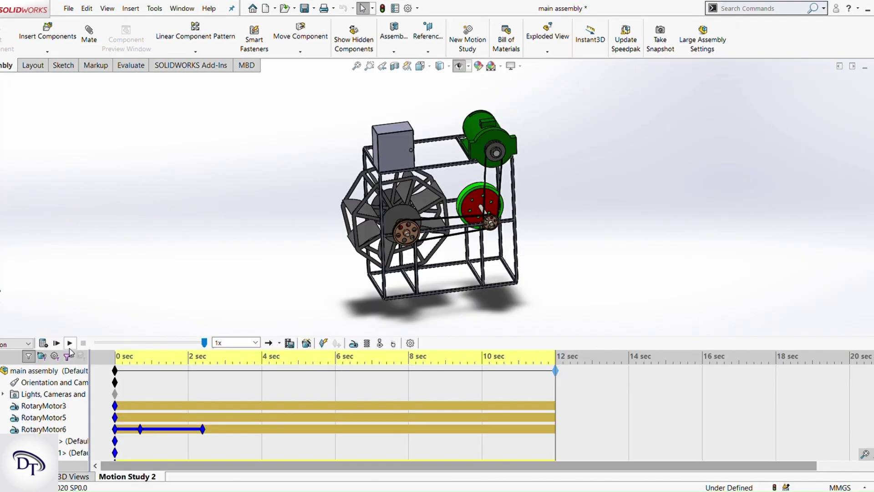
pyautogui.click(70, 343)
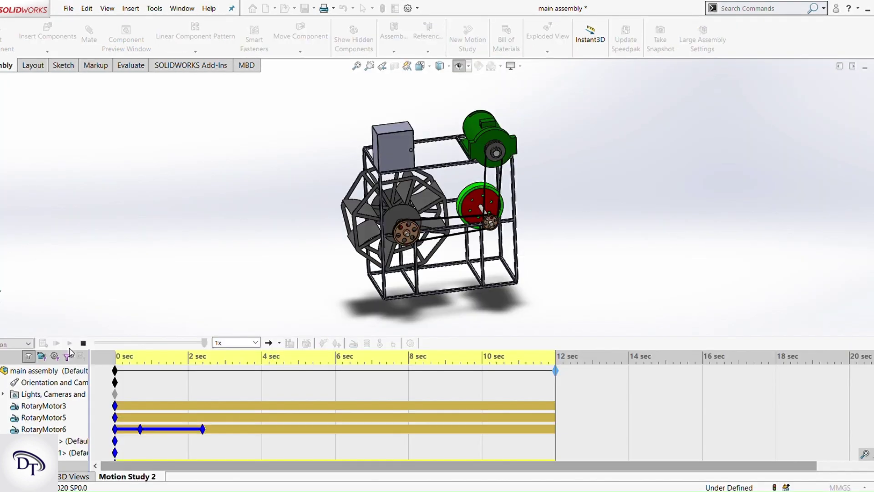